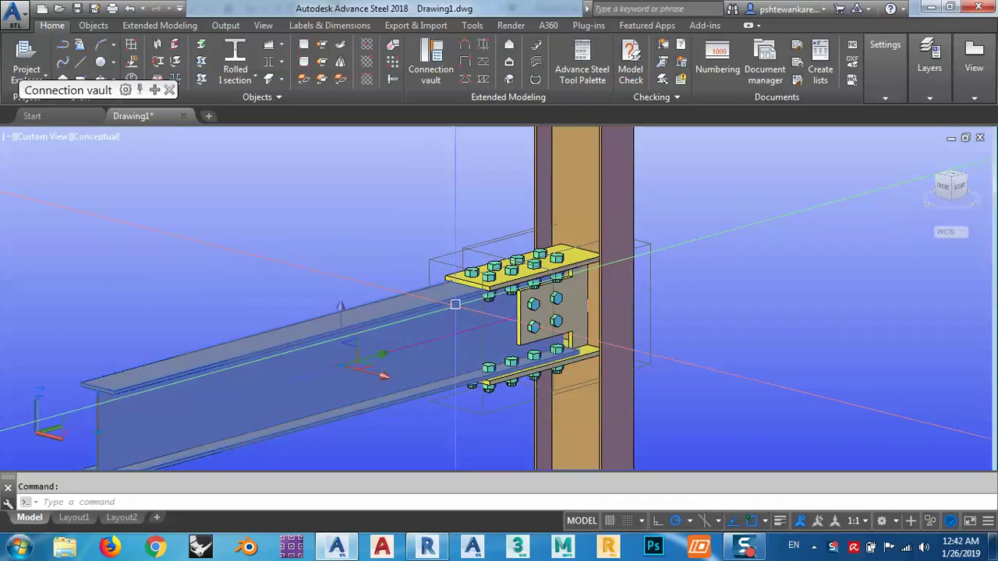
- Copy the beam, column and bolted connection with CO to a spot left of the original
{"action": "scroll", "coordinate": [713, 331], "scroll_direction": "down", "scroll_amount": 3}
{"action": "middle_click_drag", "start_coordinate": [713, 331], "coordinate": [708, 363]}
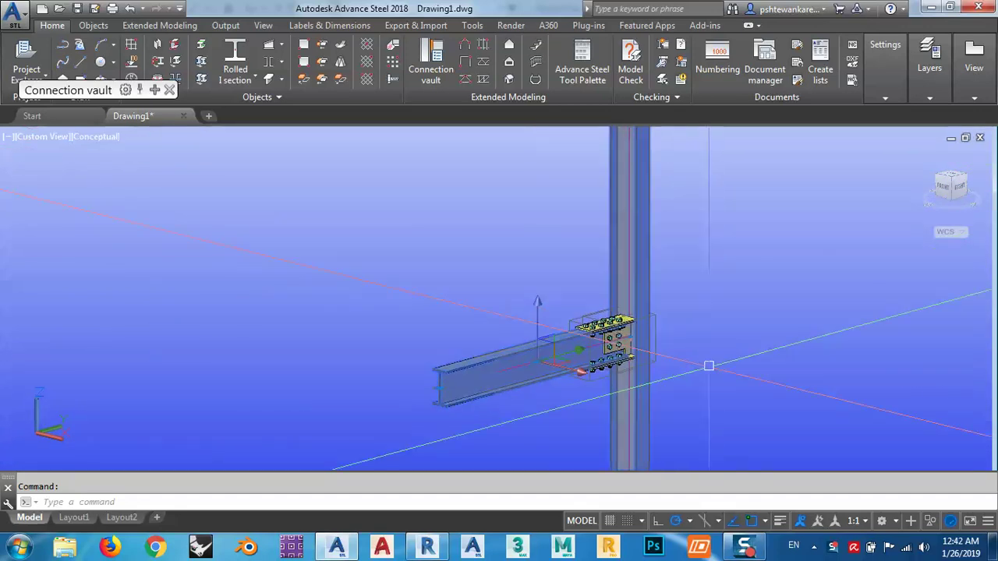
{"action": "type", "text": "c"}
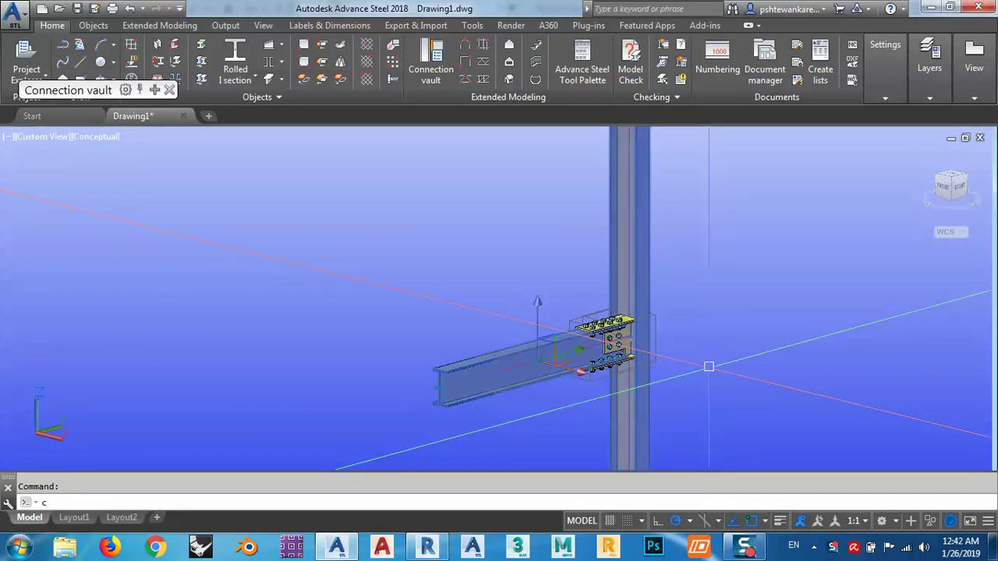
{"action": "type", "text": "o"}
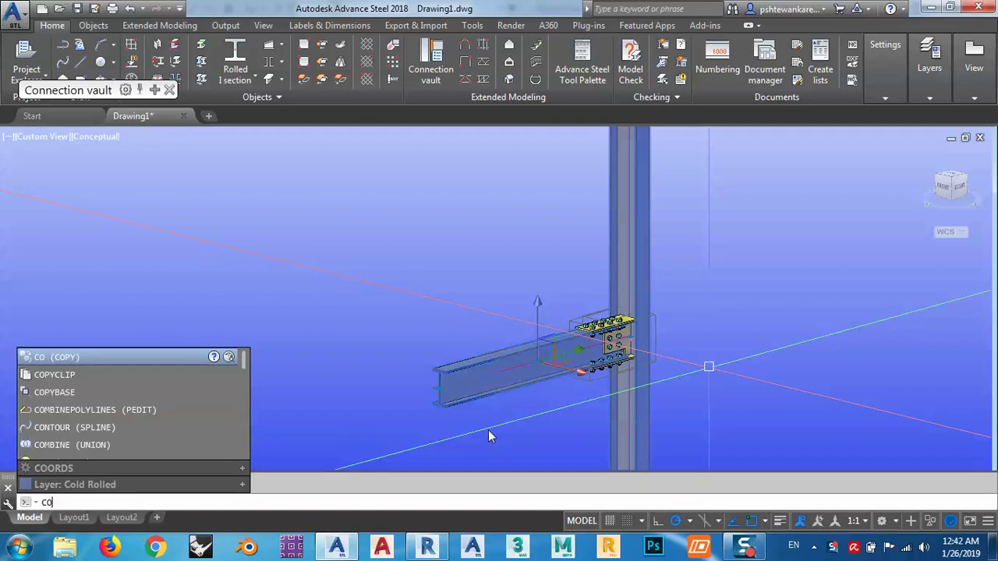
{"action": "key", "text": "Return"}
{"action": "middle_click_drag", "start_coordinate": [629, 335], "coordinate": [779, 375], "text": "shift"}
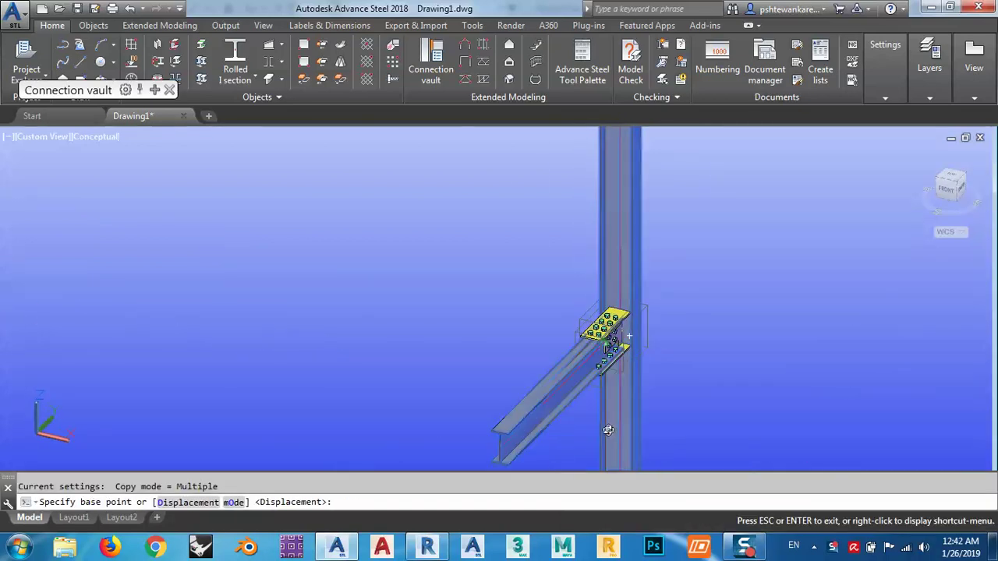
{"action": "left_click", "coordinate": [811, 382]}
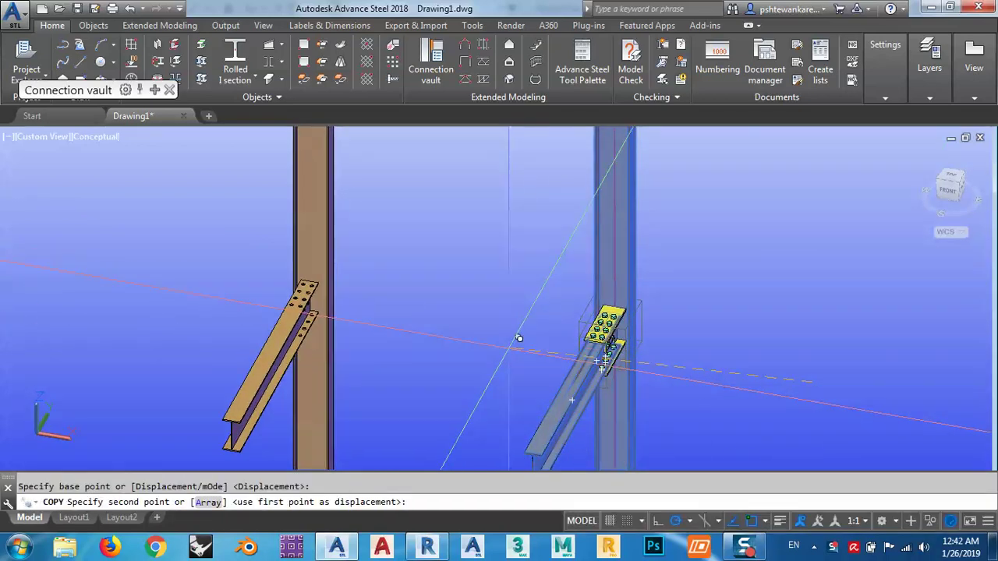
{"action": "left_click", "coordinate": [472, 333]}
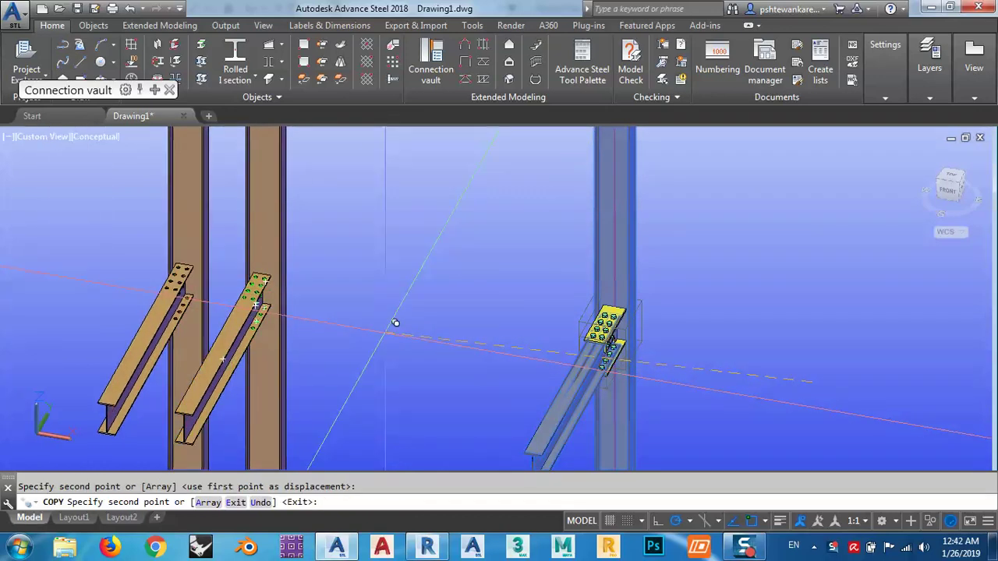
{"action": "key", "text": "Escape"}
- Window-select the copied joint's bolts and plates and delete them
{"action": "middle_click_drag", "start_coordinate": [238, 311], "coordinate": [385, 301], "text": "shift"}
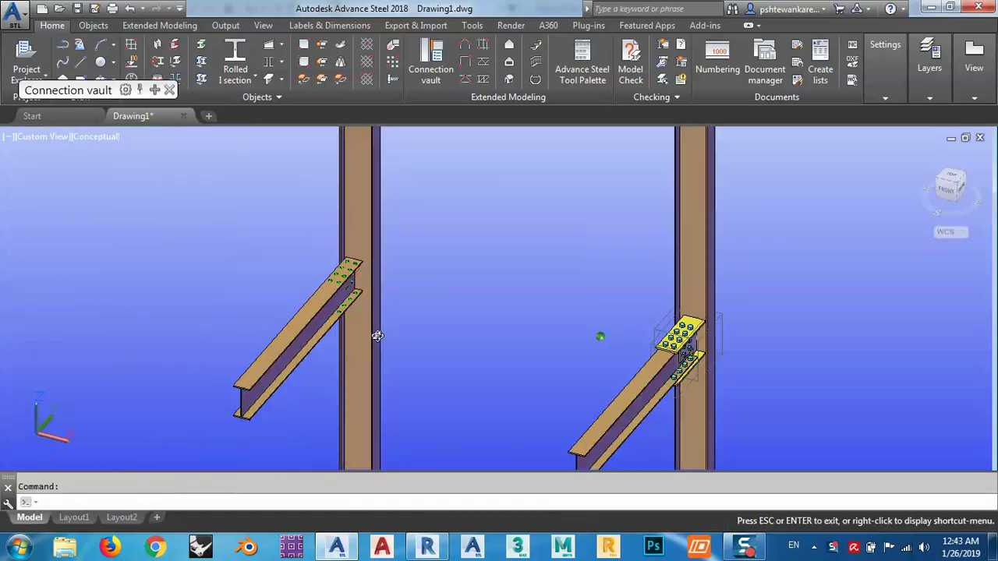
{"action": "scroll", "coordinate": [385, 301], "scroll_direction": "up", "scroll_amount": 3}
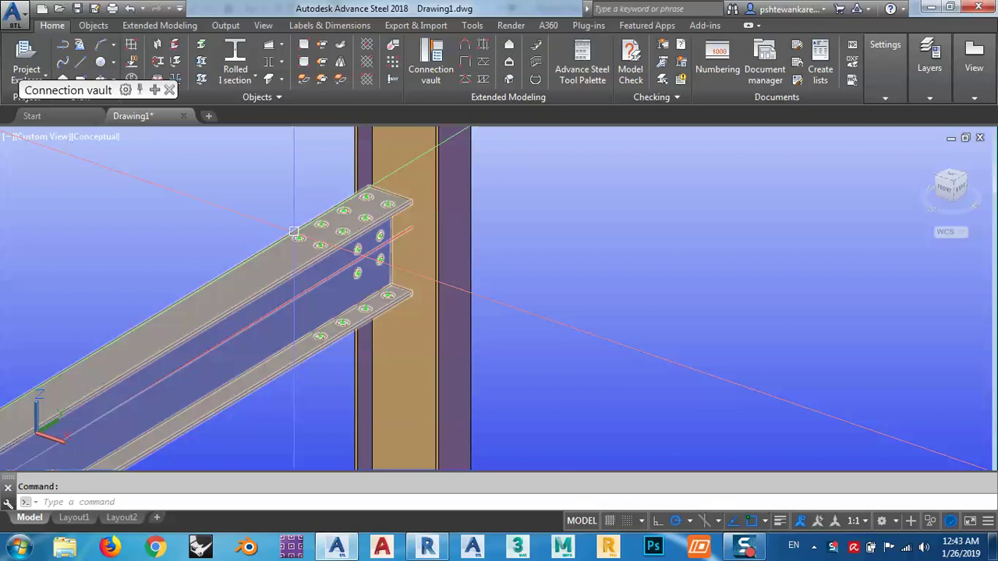
{"action": "scroll", "coordinate": [393, 250], "scroll_direction": "up", "scroll_amount": 2}
{"action": "scroll", "coordinate": [399, 228], "scroll_direction": "up", "scroll_amount": 2}
{"action": "scroll", "coordinate": [399, 229], "scroll_direction": "down", "scroll_amount": 3}
{"action": "scroll", "coordinate": [399, 228], "scroll_direction": "down", "scroll_amount": 2}
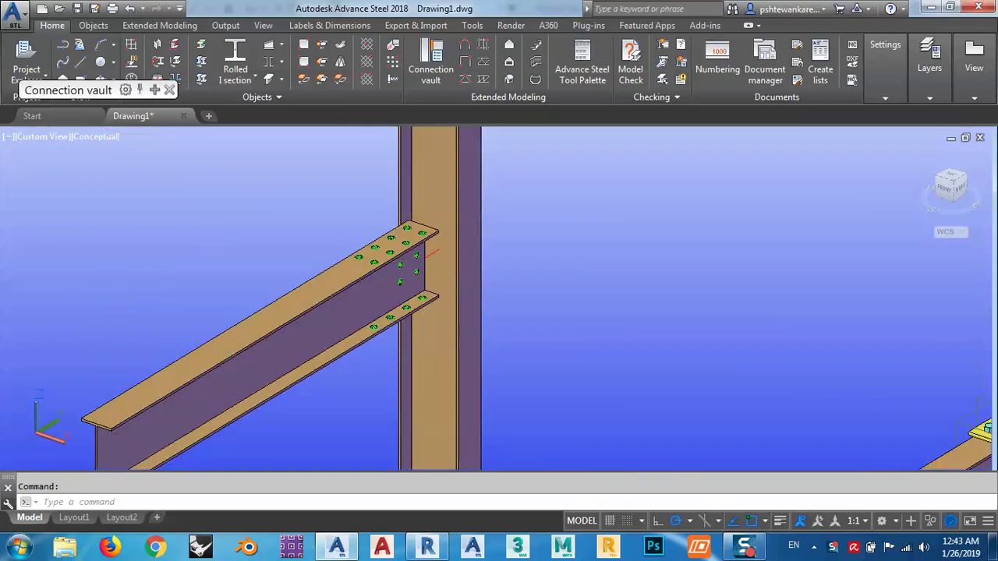
{"action": "scroll", "coordinate": [399, 229], "scroll_direction": "down", "scroll_amount": 1}
{"action": "left_click", "coordinate": [277, 213]}
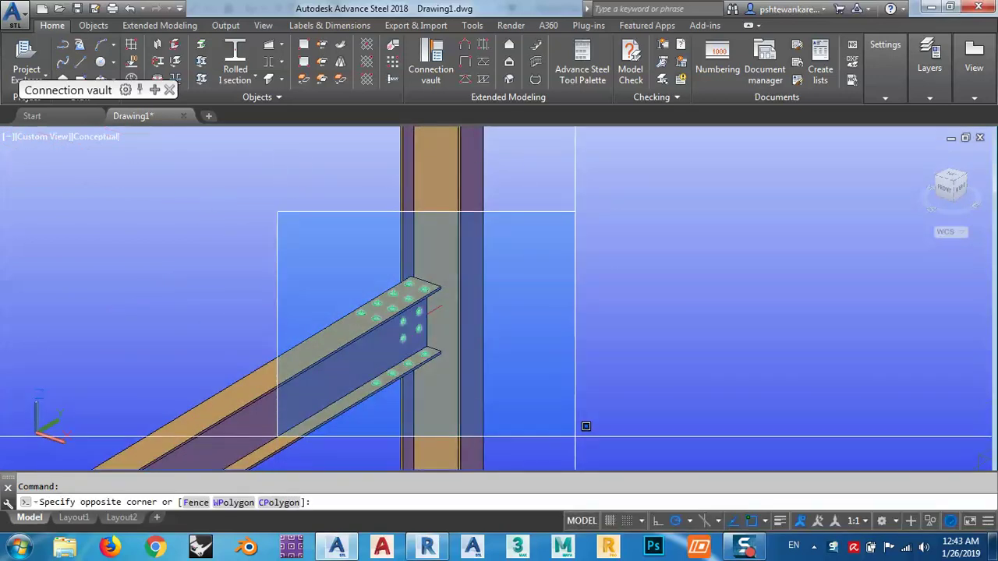
{"action": "left_click", "coordinate": [576, 434]}
{"action": "key", "text": "Delete"}
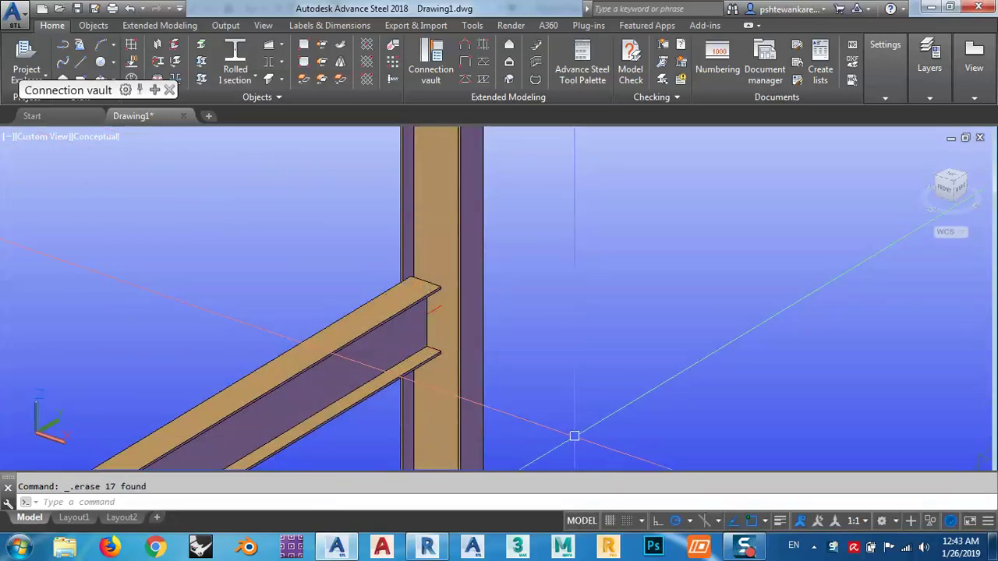
- Orbit and zoom around the copied joint to inspect the bare beam end
{"action": "mouse_move", "coordinate": [523, 374]}
{"action": "middle_mouse_down", "text": "shift"}
{"action": "mouse_move", "coordinate": [530, 381]}
{"action": "mouse_move", "coordinate": [489, 371]}
{"action": "mouse_move", "coordinate": [528, 397]}
{"action": "middle_mouse_up", "text": "shift"}
{"action": "scroll", "coordinate": [562, 355], "scroll_direction": "down", "scroll_amount": 3}
{"action": "mouse_move", "coordinate": [429, 285]}
{"action": "middle_mouse_down", "text": "shift"}
{"action": "mouse_move", "coordinate": [408, 298]}
{"action": "mouse_move", "coordinate": [430, 335]}
{"action": "middle_mouse_up", "text": "shift"}
{"action": "scroll", "coordinate": [421, 251], "scroll_direction": "up", "scroll_amount": 4}
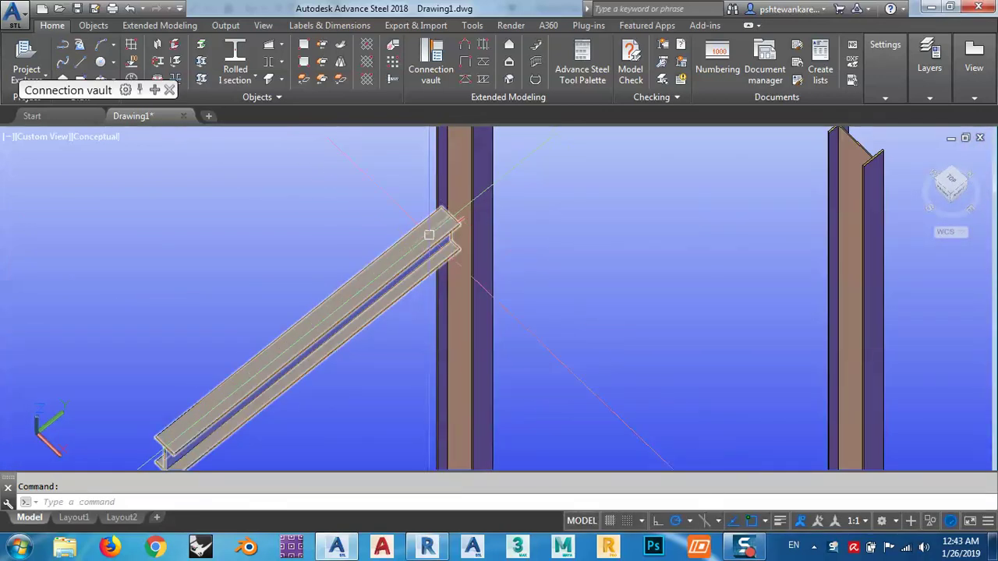
{"action": "scroll", "coordinate": [456, 222], "scroll_direction": "up", "scroll_amount": 2}
{"action": "scroll", "coordinate": [456, 196], "scroll_direction": "up", "scroll_amount": 1}
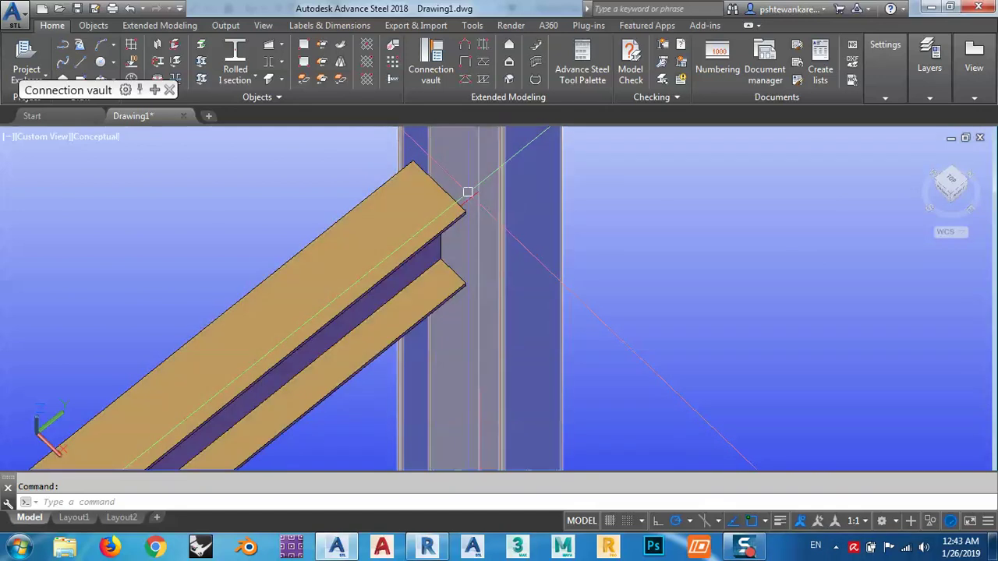
{"action": "scroll", "coordinate": [459, 203], "scroll_direction": "down", "scroll_amount": 3}
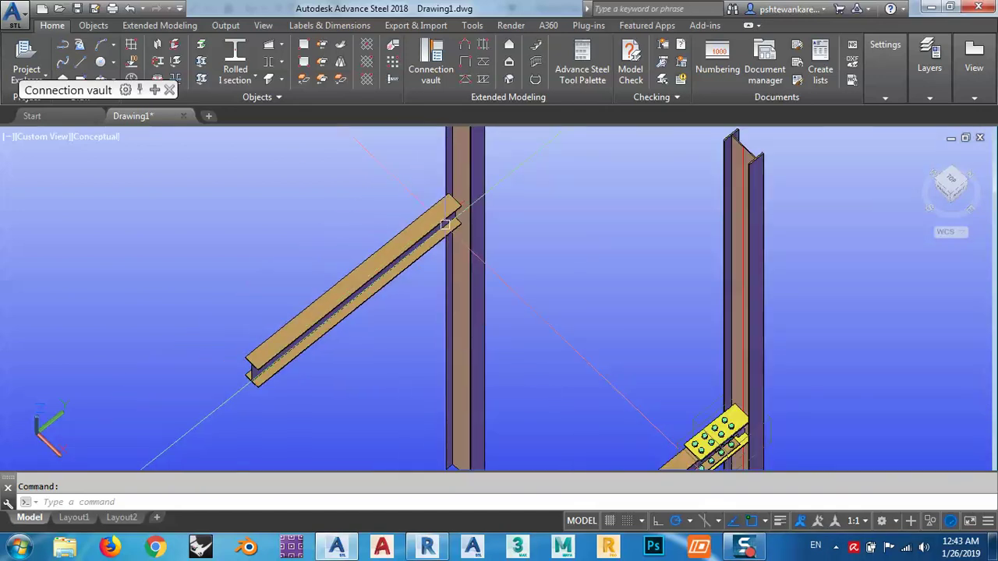
{"action": "middle_click_drag", "start_coordinate": [417, 273], "coordinate": [416, 297], "text": "shift"}
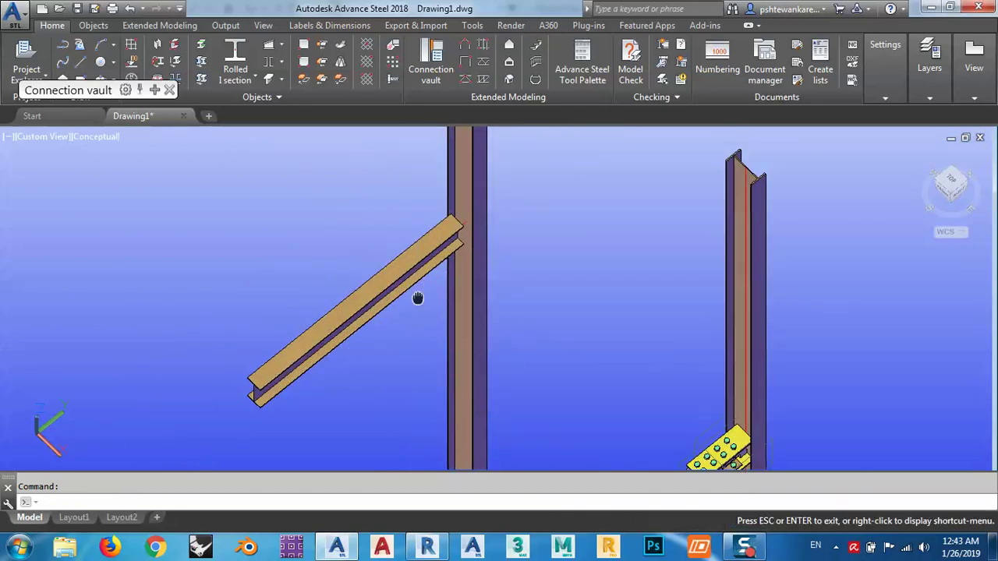
- Delete the leftover end-cut feature at the copied beam's end
{"action": "double_click", "coordinate": [375, 311]}
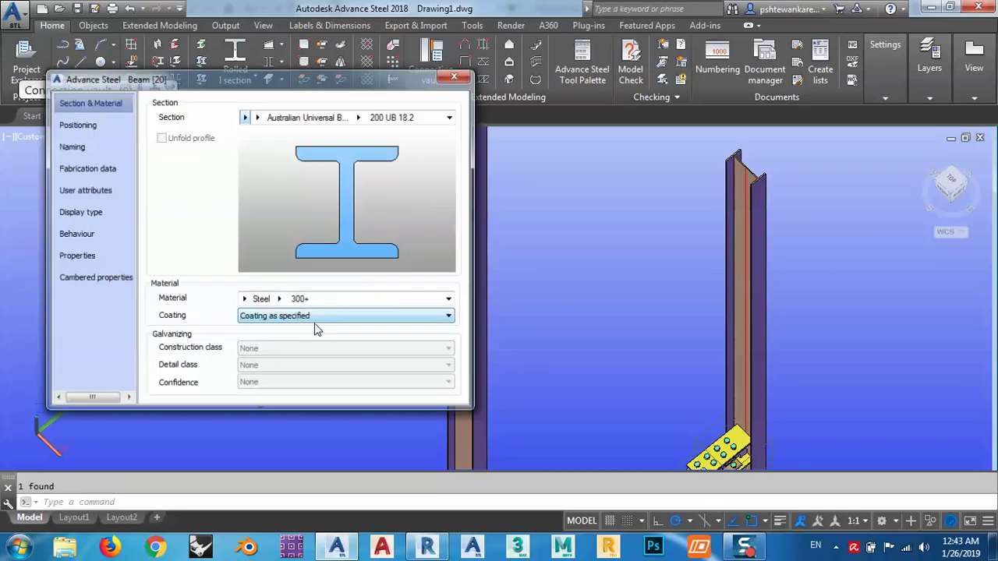
{"action": "left_click", "coordinate": [82, 216]}
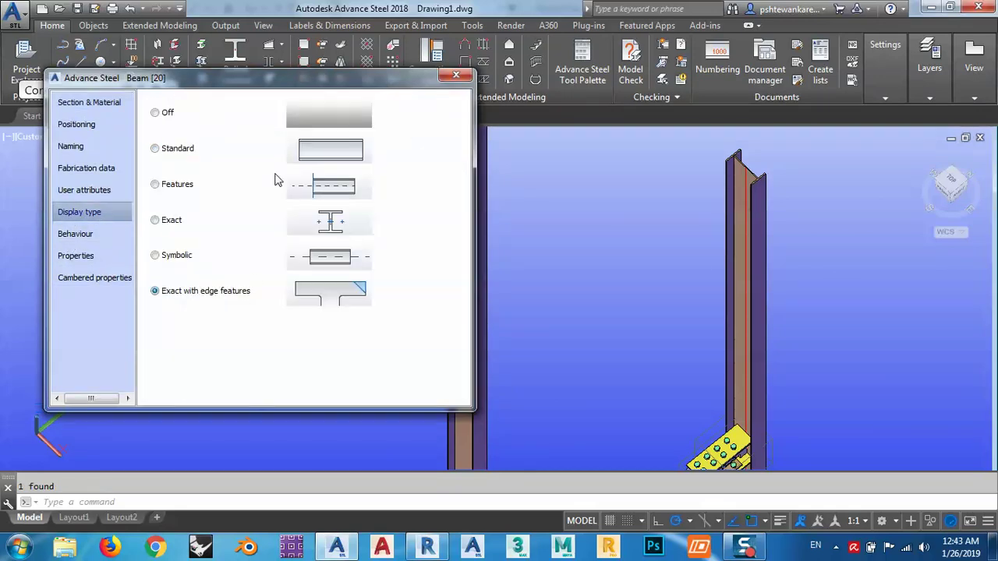
{"action": "mouse_move", "coordinate": [294, 88]}
{"action": "left_mouse_down"}
{"action": "mouse_move", "coordinate": [75, 267]}
{"action": "mouse_move", "coordinate": [135, 246]}
{"action": "left_mouse_up"}
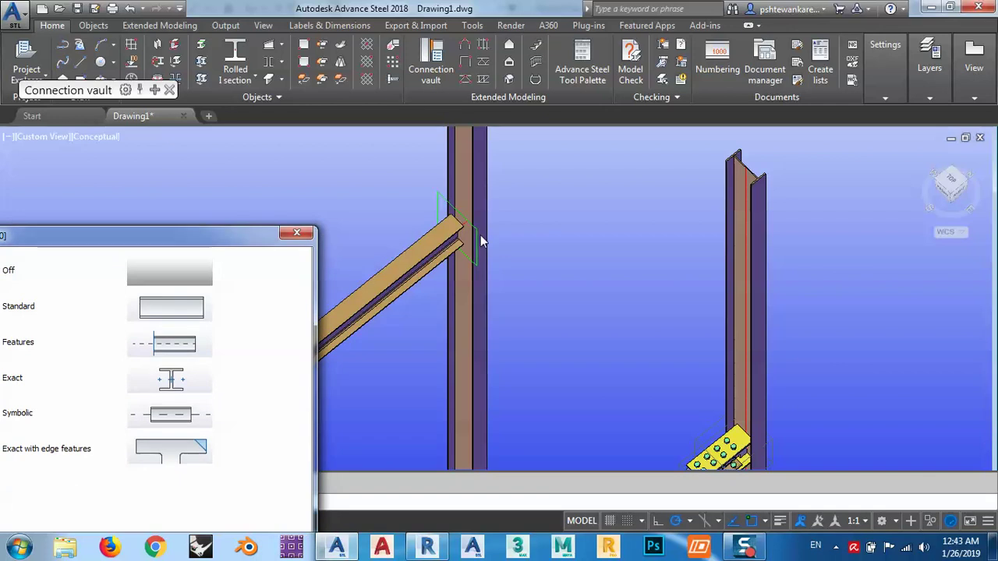
{"action": "left_click", "coordinate": [296, 232]}
{"action": "scroll", "coordinate": [480, 226], "scroll_direction": "up", "scroll_amount": 3}
{"action": "scroll", "coordinate": [479, 226], "scroll_direction": "up", "scroll_amount": 2}
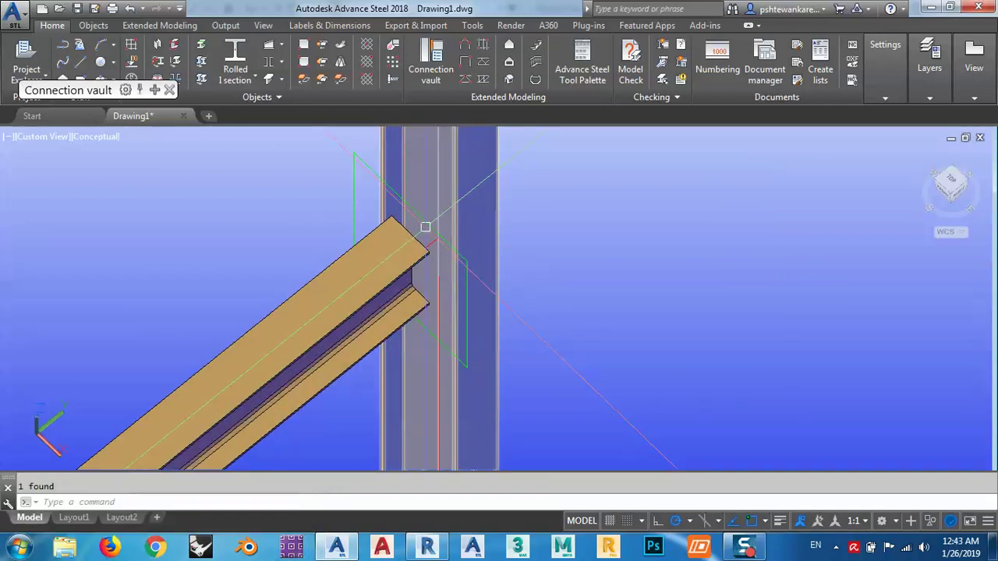
{"action": "left_click", "coordinate": [468, 271]}
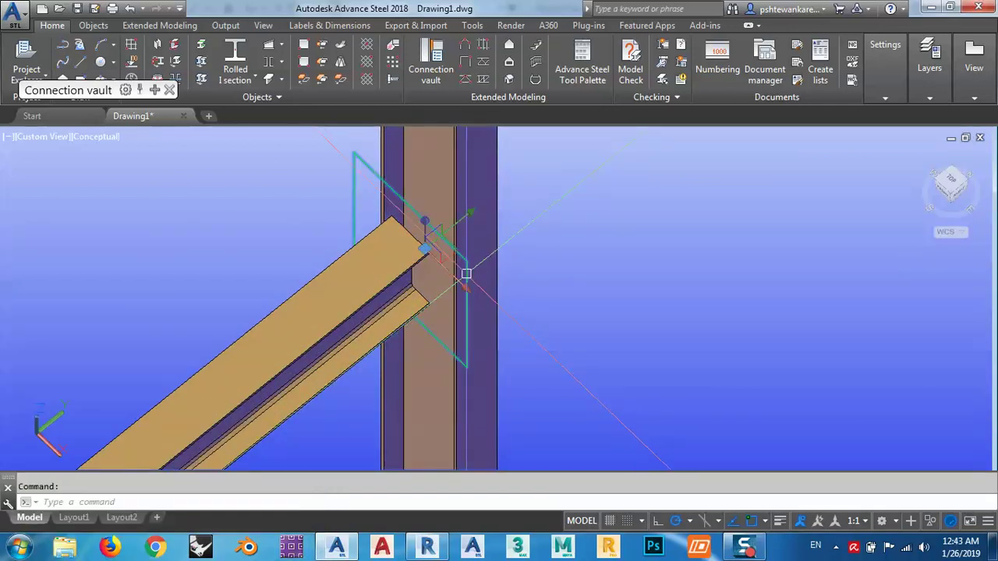
{"action": "key", "text": "Delete"}
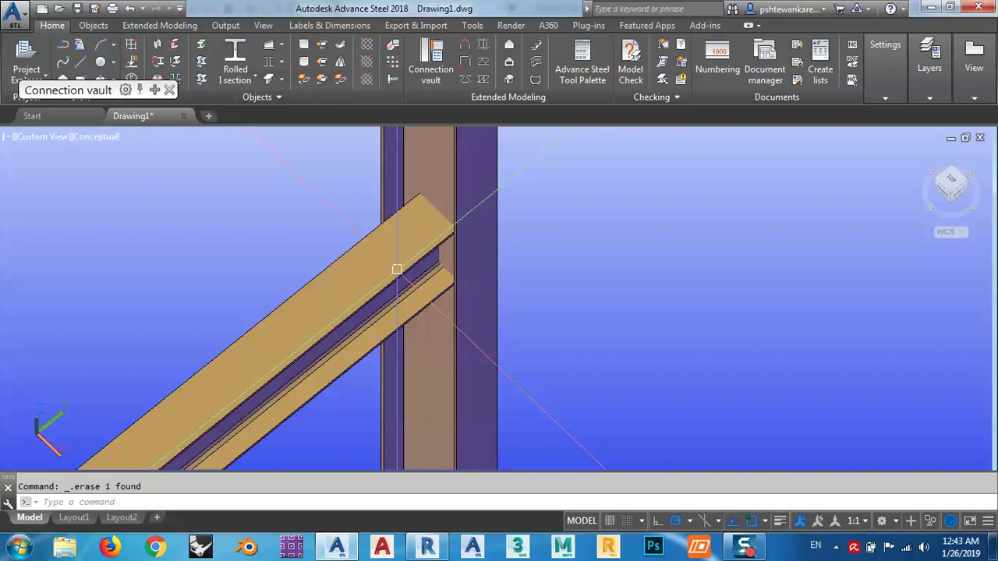
- Set the copied beam's display type to Standard
{"action": "middle_click_drag", "start_coordinate": [379, 274], "coordinate": [447, 268]}
{"action": "double_click", "coordinate": [447, 267]}
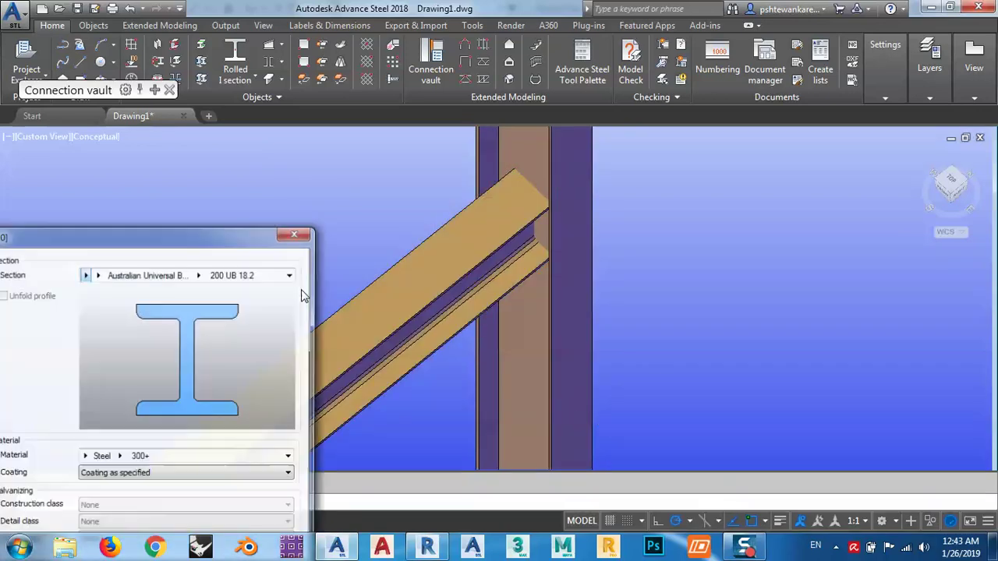
{"action": "left_click_drag", "start_coordinate": [133, 232], "coordinate": [278, 115]}
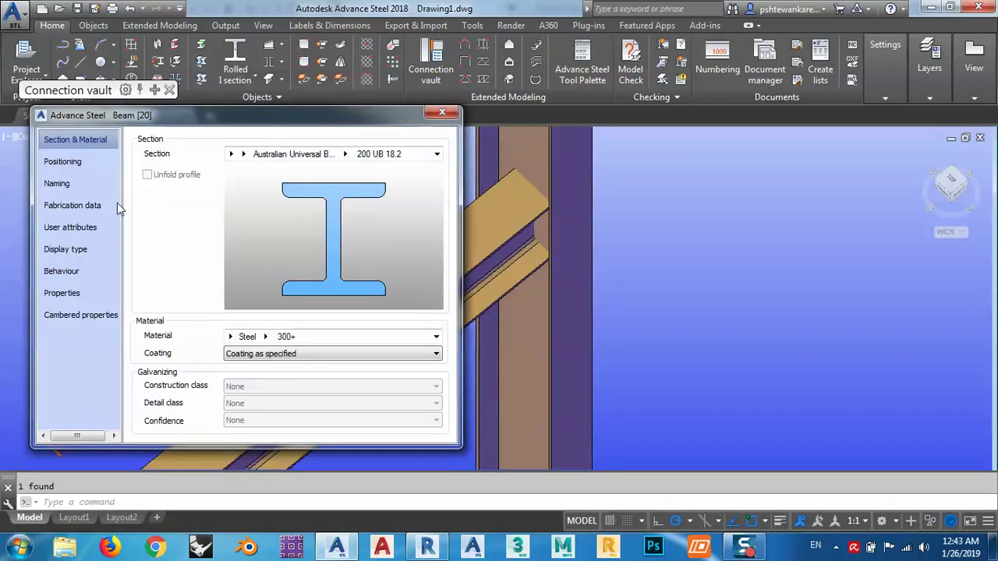
{"action": "left_click", "coordinate": [62, 162]}
{"action": "left_click", "coordinate": [66, 248]}
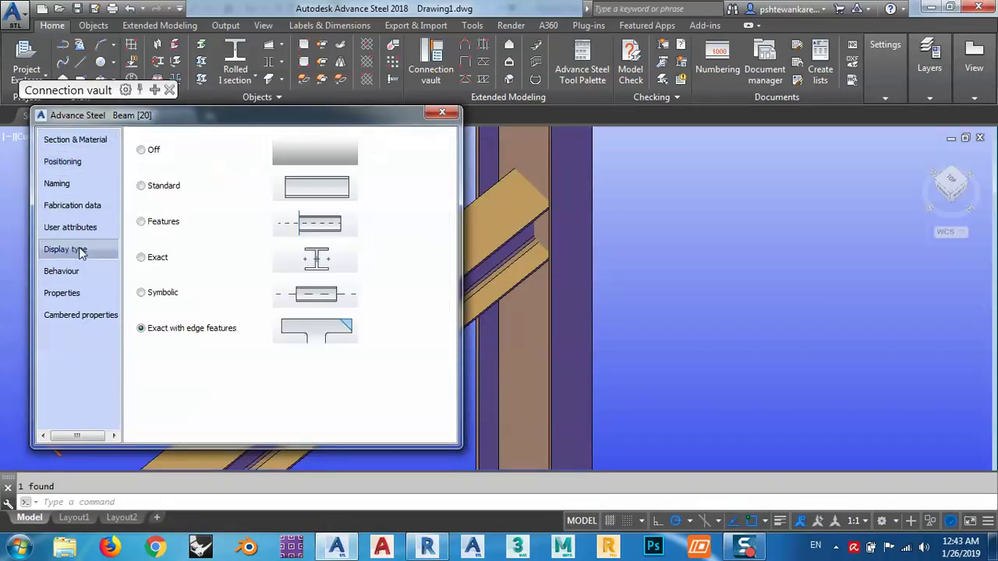
{"action": "left_click", "coordinate": [160, 189]}
{"action": "left_click", "coordinate": [440, 115]}
{"action": "mouse_move", "coordinate": [401, 223]}
{"action": "middle_mouse_down", "text": "shift"}
{"action": "mouse_move", "coordinate": [535, 339]}
{"action": "mouse_move", "coordinate": [524, 312]}
{"action": "mouse_move", "coordinate": [526, 270]}
{"action": "middle_mouse_up", "text": "shift"}
{"action": "scroll", "coordinate": [525, 270], "scroll_direction": "down", "scroll_amount": 5}
{"action": "mouse_move", "coordinate": [603, 312]}
{"action": "middle_mouse_down", "text": "shift"}
{"action": "mouse_move", "coordinate": [662, 283]}
{"action": "mouse_move", "coordinate": [620, 346]}
{"action": "mouse_move", "coordinate": [467, 320]}
{"action": "mouse_move", "coordinate": [586, 337]}
{"action": "middle_mouse_up", "text": "shift"}
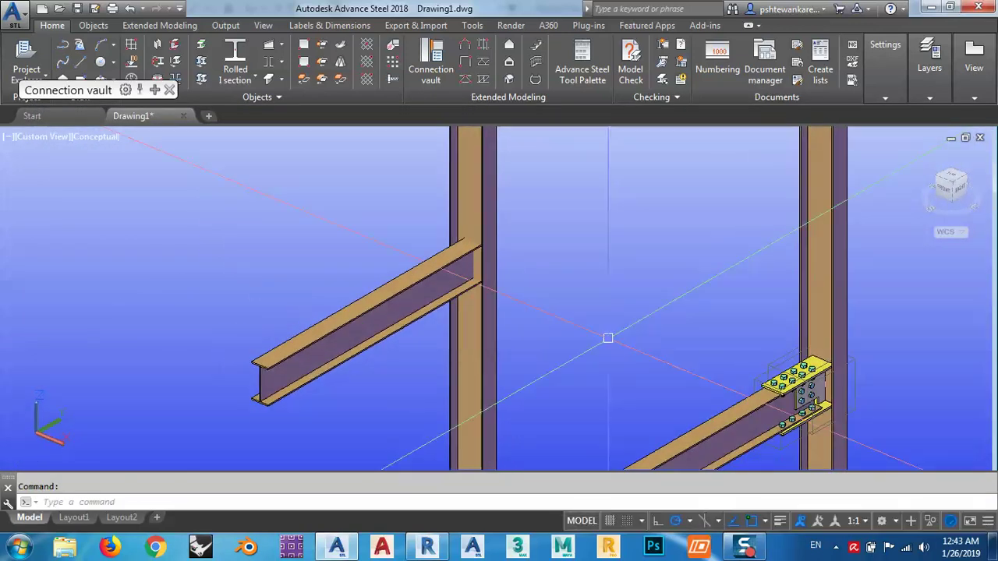
- Zoom out and pan to show the left beam-column junction beside the bolted joint
{"action": "key", "text": "Escape"}
{"action": "scroll", "coordinate": [570, 315], "scroll_direction": "up", "scroll_amount": 3}
{"action": "scroll", "coordinate": [551, 292], "scroll_direction": "up", "scroll_amount": 3}
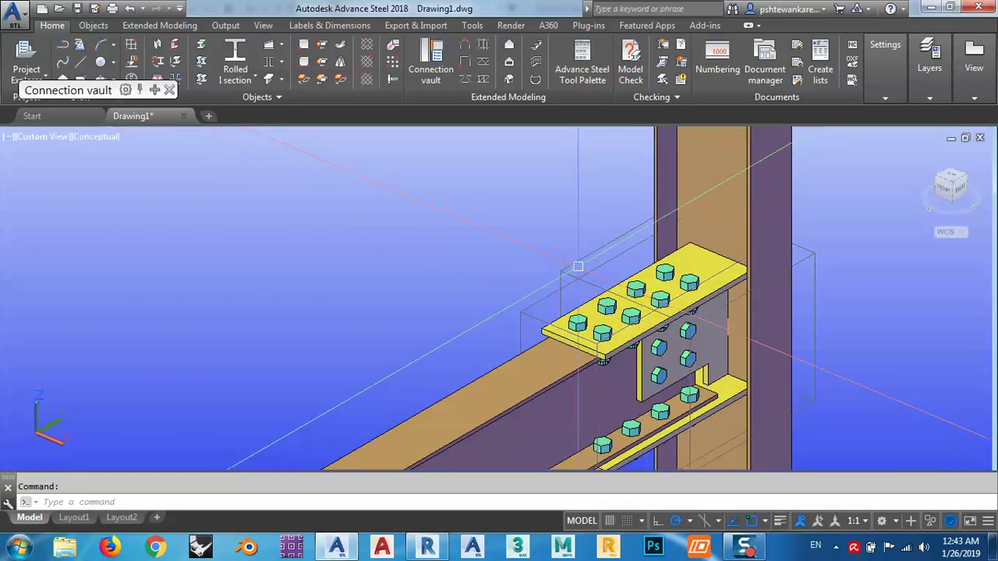
{"action": "scroll", "coordinate": [491, 263], "scroll_direction": "down", "scroll_amount": 2}
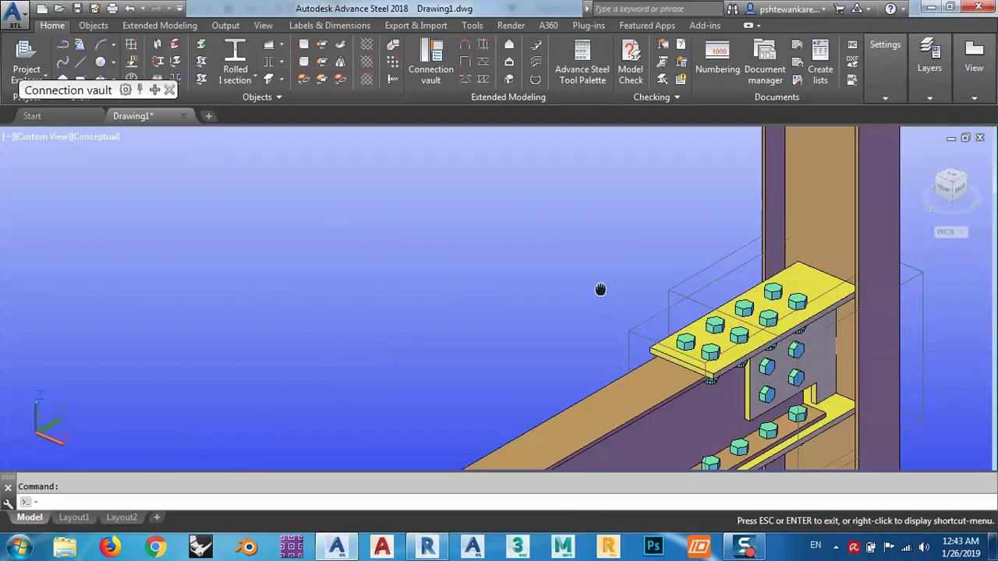
{"action": "mouse_move", "coordinate": [601, 289]}
{"action": "middle_mouse_down"}
{"action": "mouse_move", "coordinate": [482, 255]}
{"action": "mouse_move", "coordinate": [646, 357]}
{"action": "middle_mouse_up"}
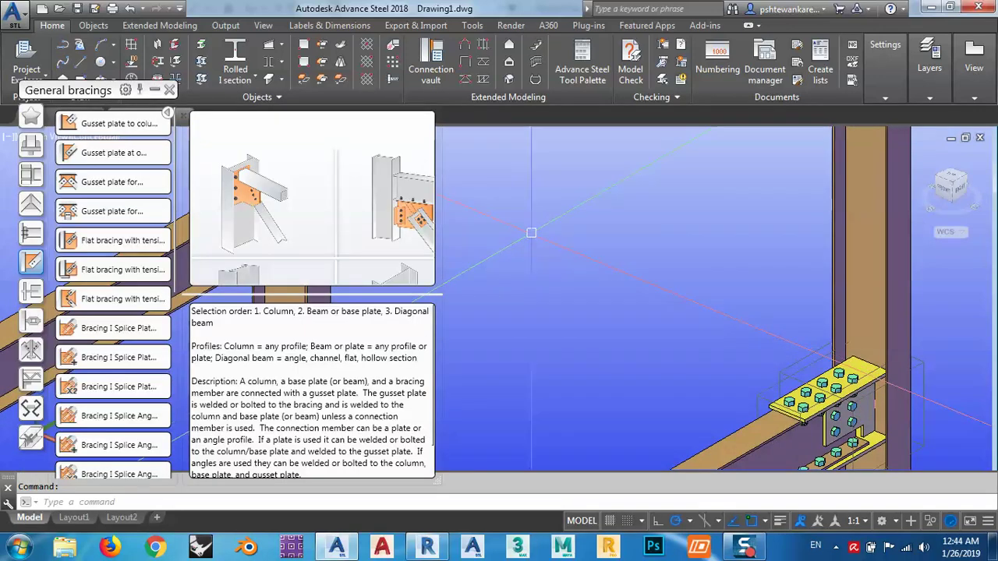
- Add a Shear plate connection with the column as main member and the sloping beam as secondary
{"action": "mouse_move", "coordinate": [533, 238]}
{"action": "middle_mouse_down"}
{"action": "mouse_move", "coordinate": [713, 265]}
{"action": "mouse_move", "coordinate": [695, 291]}
{"action": "middle_mouse_up"}
{"action": "scroll", "coordinate": [679, 249], "scroll_direction": "up", "scroll_amount": 2}
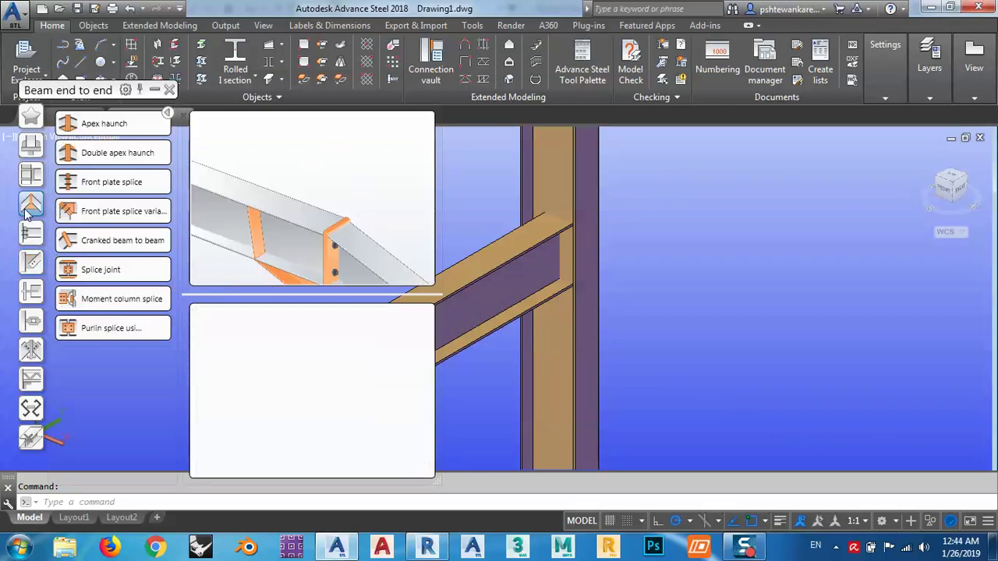
{"action": "scroll", "coordinate": [89, 433], "scroll_direction": "down", "scroll_amount": 2}
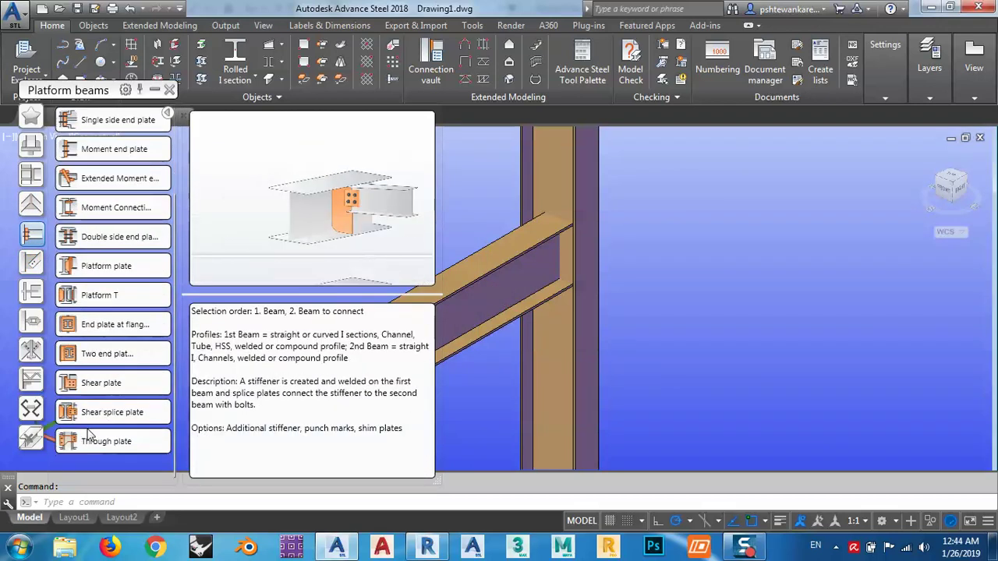
{"action": "left_click", "coordinate": [92, 383]}
{"action": "middle_click_drag", "start_coordinate": [546, 312], "coordinate": [659, 328]}
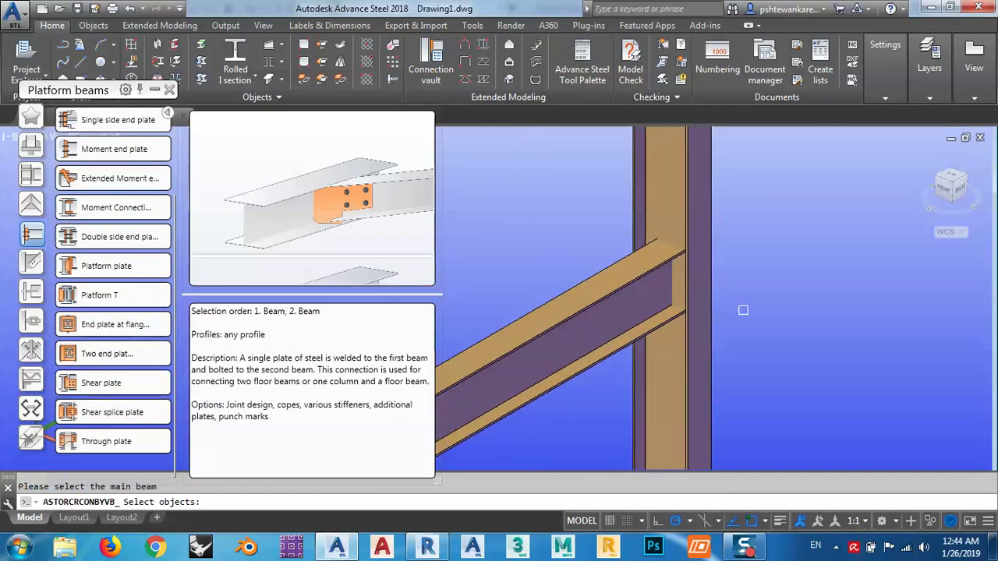
{"action": "left_click", "coordinate": [694, 193]}
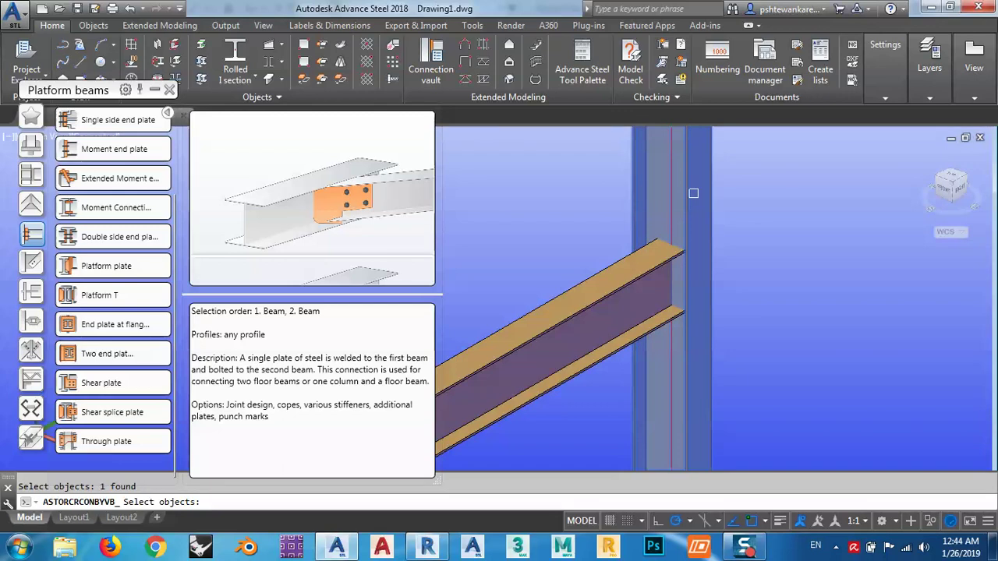
{"action": "key", "text": "Return"}
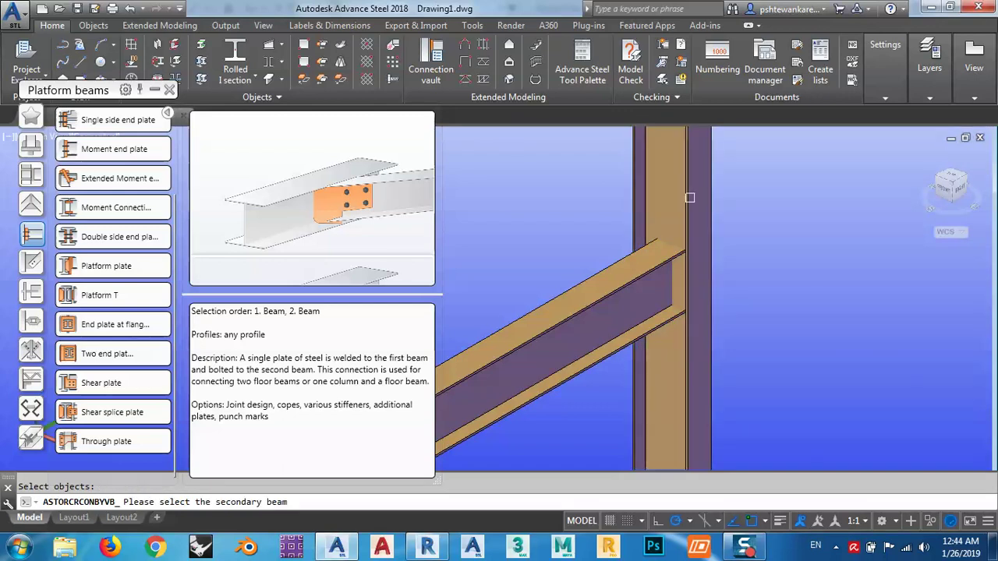
{"action": "left_click", "coordinate": [620, 287]}
{"action": "key", "text": "Return"}
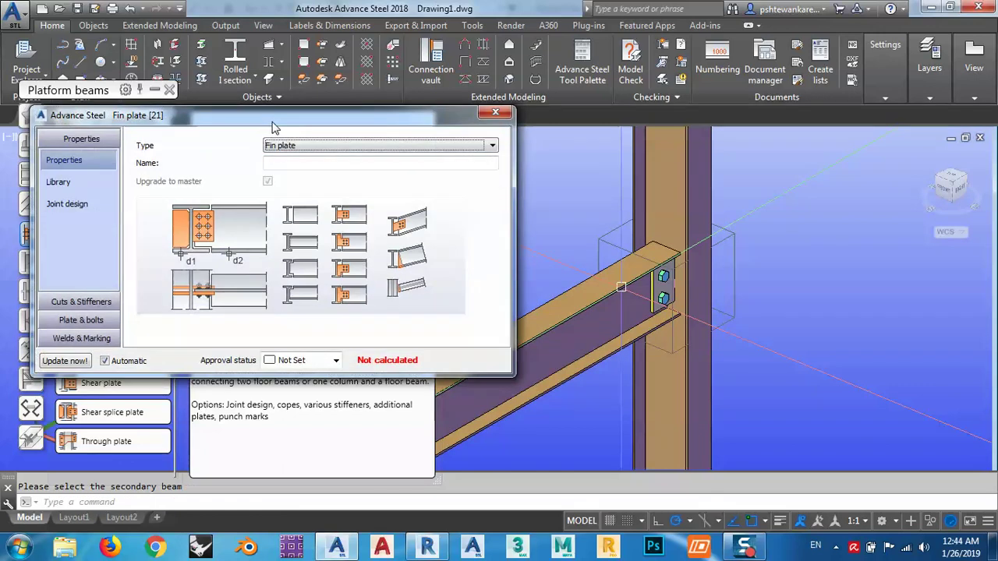
- Under Cuts & Stiffeners > Beam cut, set the cut back set out to From flange
{"action": "mouse_move", "coordinate": [273, 117]}
{"action": "left_mouse_down"}
{"action": "mouse_move", "coordinate": [473, 58]}
{"action": "mouse_move", "coordinate": [285, 76]}
{"action": "left_mouse_up"}
{"action": "middle_click_drag", "start_coordinate": [621, 219], "coordinate": [754, 230]}
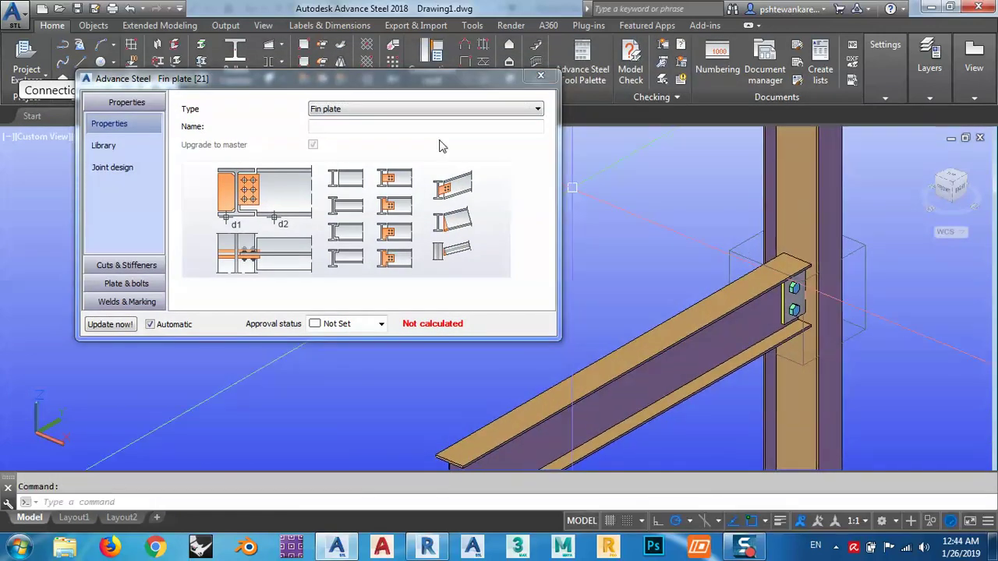
{"action": "left_click_drag", "start_coordinate": [371, 88], "coordinate": [329, 83]}
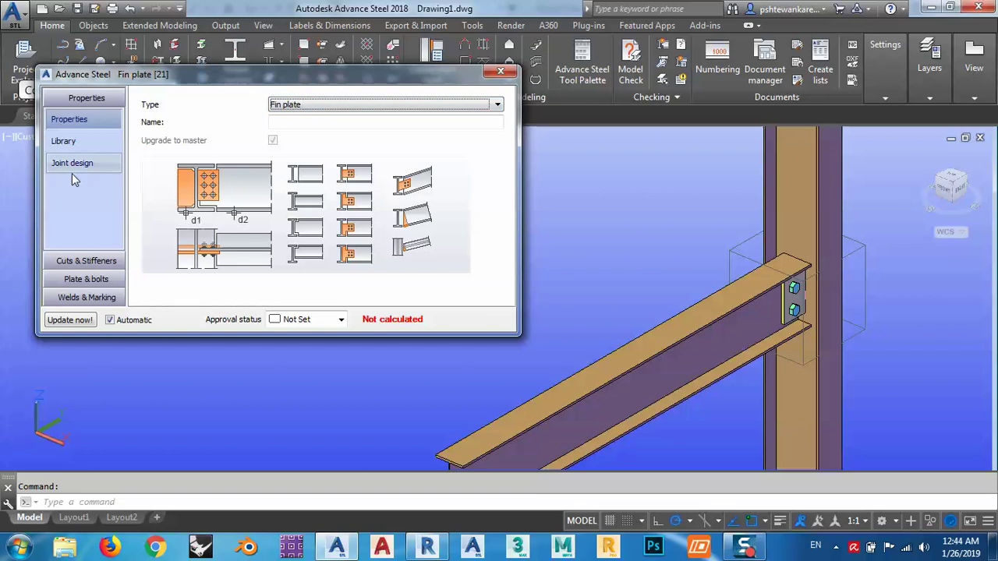
{"action": "left_click", "coordinate": [75, 262]}
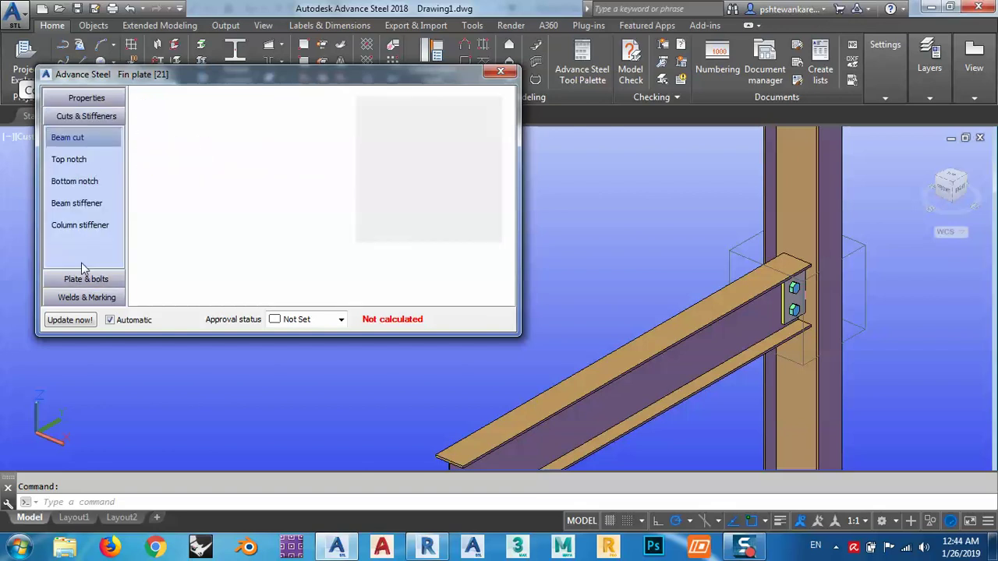
{"action": "left_click", "coordinate": [307, 100]}
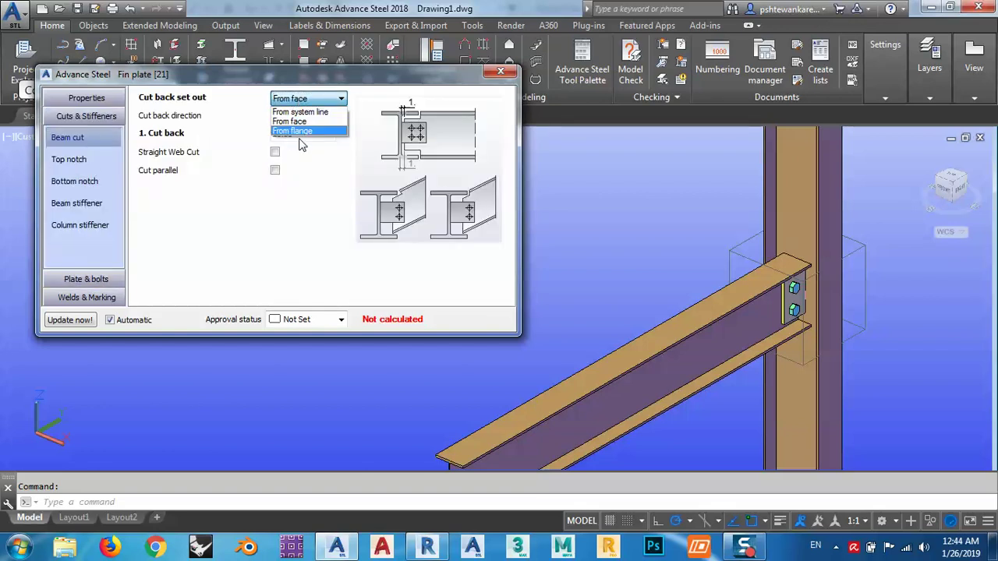
{"action": "left_click", "coordinate": [297, 132]}
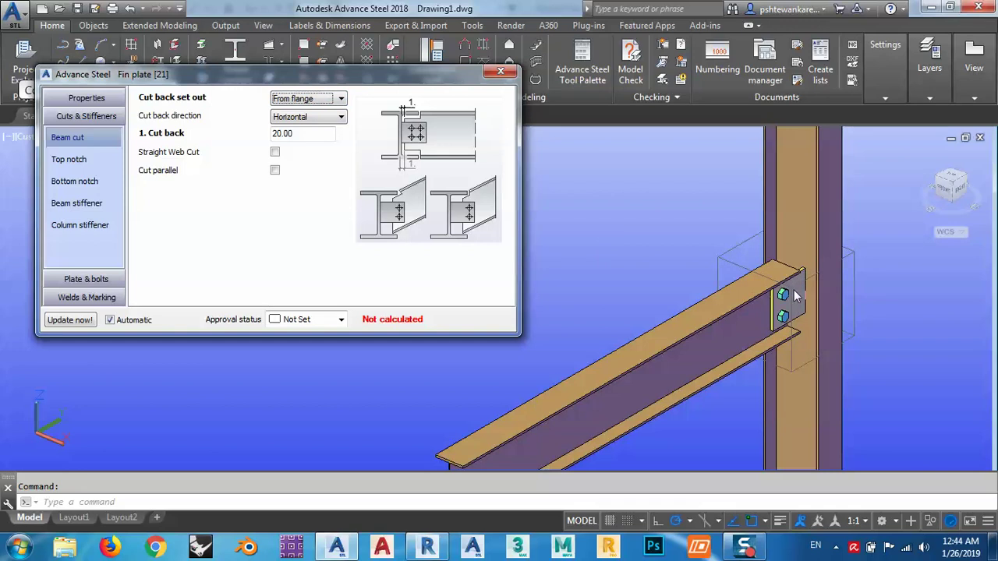
{"action": "middle_click_drag", "start_coordinate": [828, 358], "coordinate": [702, 366], "text": "shift"}
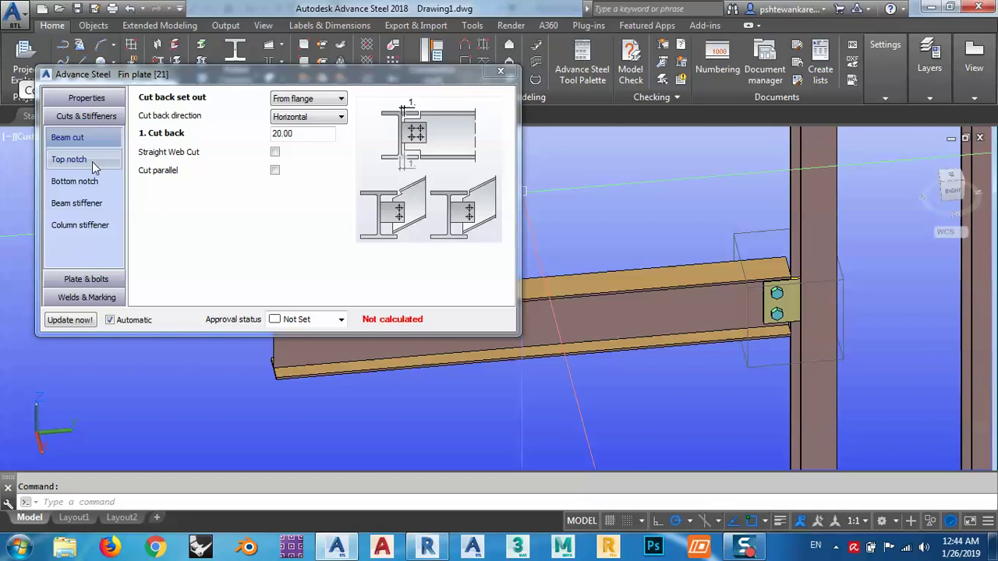
- Change the Plate layout plate type from Rectangular via Flange top and Flange bottom to Flange both
{"action": "left_click", "coordinate": [109, 280]}
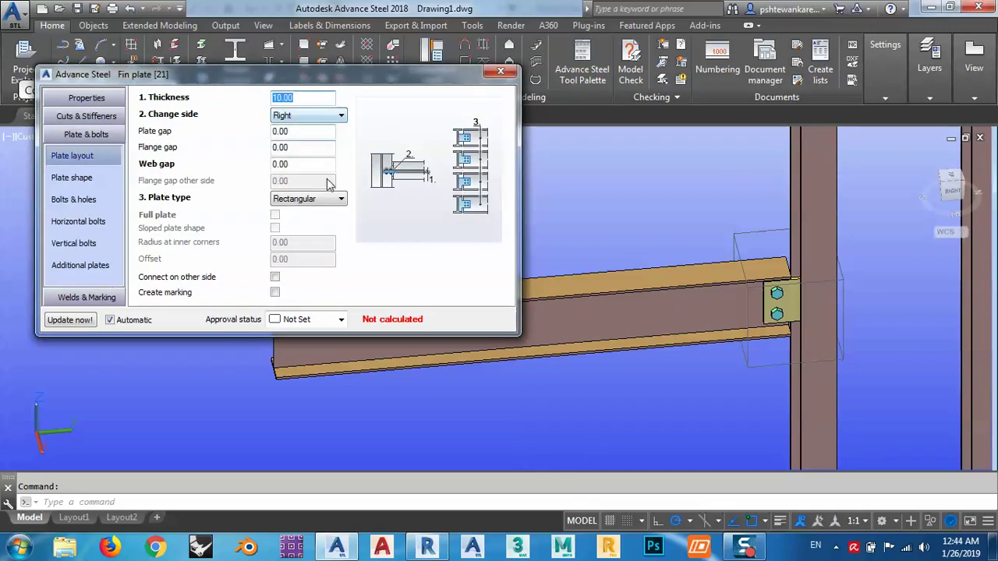
{"action": "left_click", "coordinate": [311, 203]}
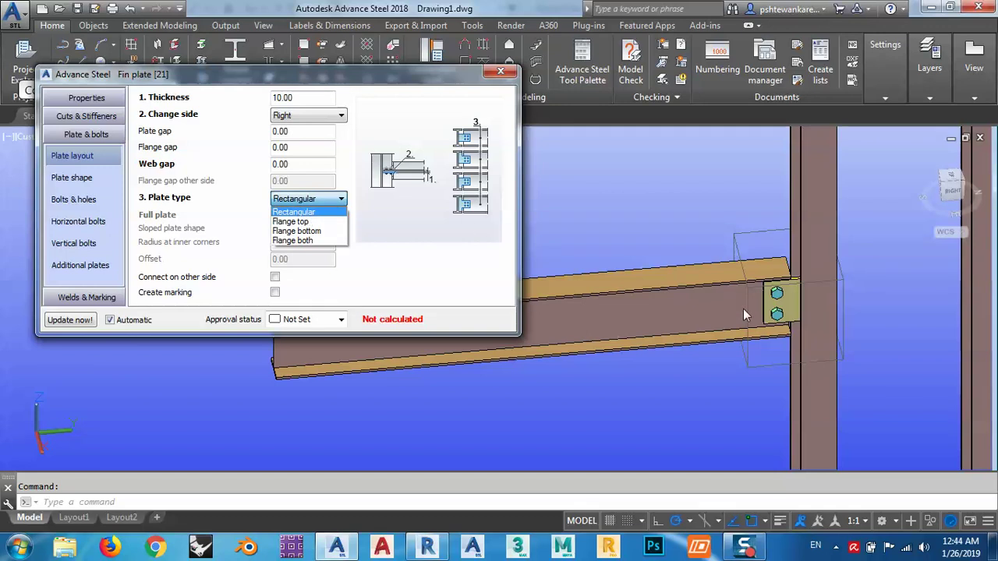
{"action": "mouse_move", "coordinate": [775, 383]}
{"action": "middle_mouse_down", "text": "shift"}
{"action": "mouse_move", "coordinate": [801, 329]}
{"action": "mouse_move", "coordinate": [772, 358]}
{"action": "middle_mouse_up", "text": "shift"}
{"action": "scroll", "coordinate": [801, 329], "scroll_direction": "up", "scroll_amount": 5}
{"action": "left_click", "coordinate": [309, 199]}
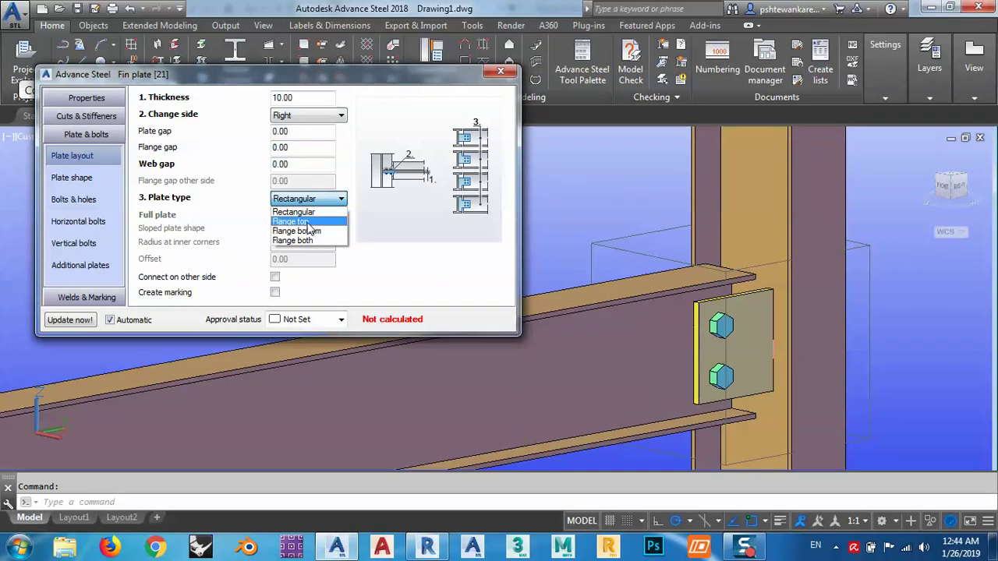
{"action": "left_click", "coordinate": [307, 222]}
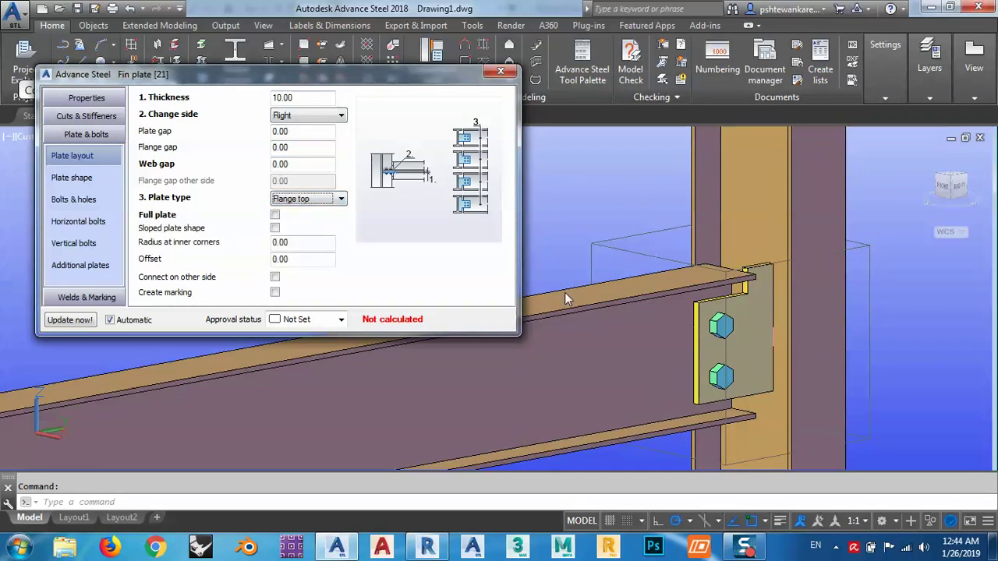
{"action": "left_click", "coordinate": [307, 201]}
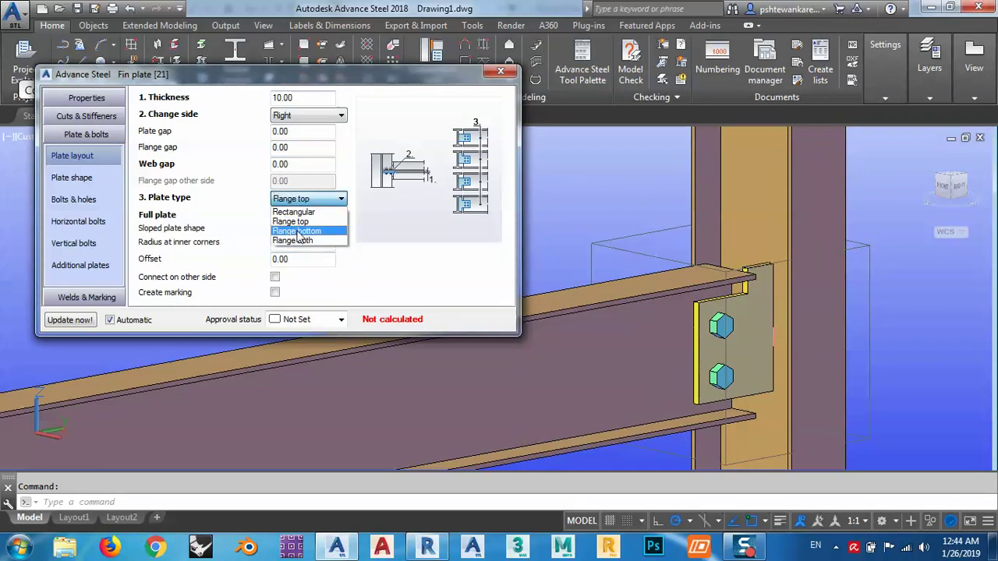
{"action": "left_click", "coordinate": [297, 232]}
{"action": "left_click", "coordinate": [337, 201]}
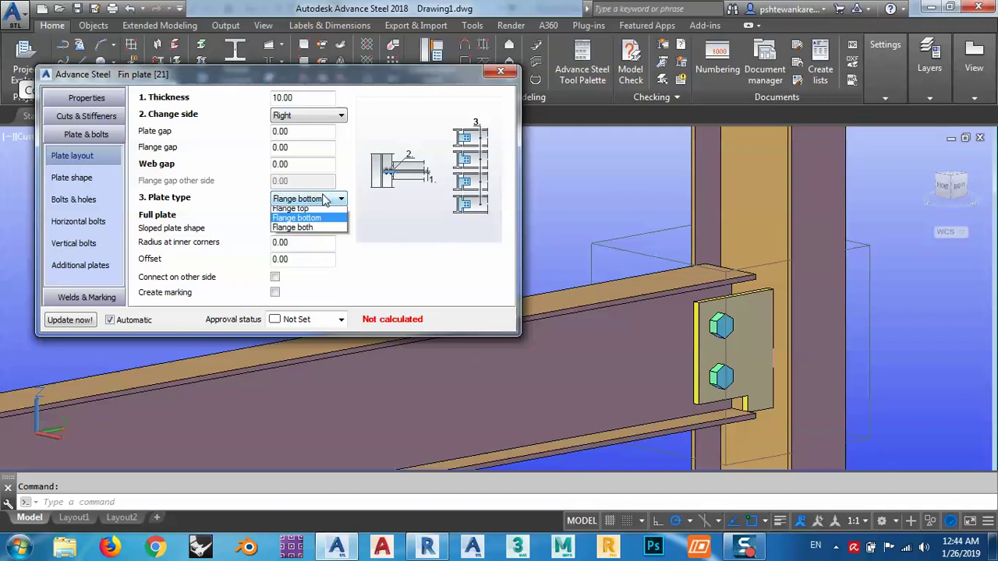
{"action": "left_click", "coordinate": [297, 241]}
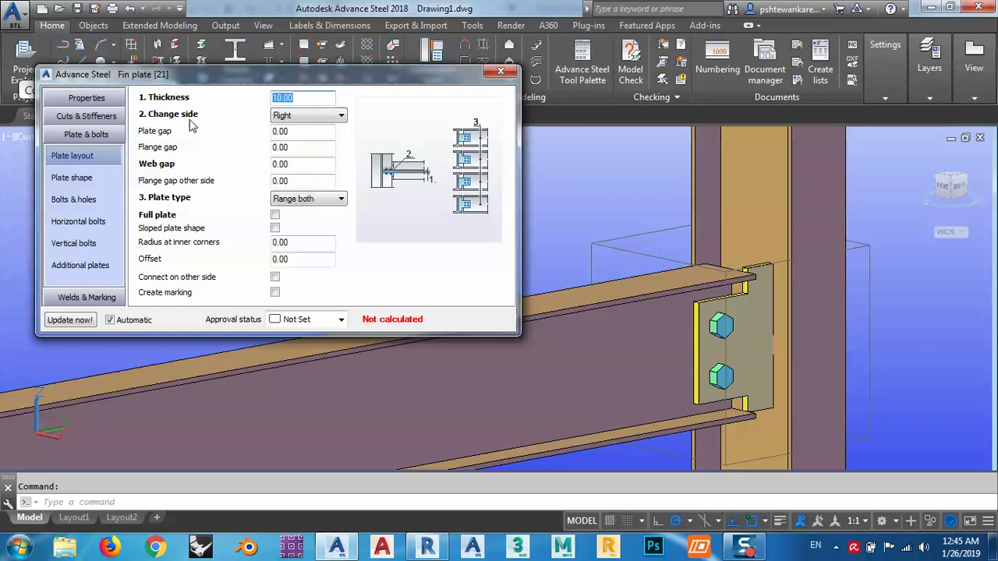
- Try Convex, Concave and Straight corner finishes on the Plate shape page, then keep Default
{"action": "left_click", "coordinate": [98, 177]}
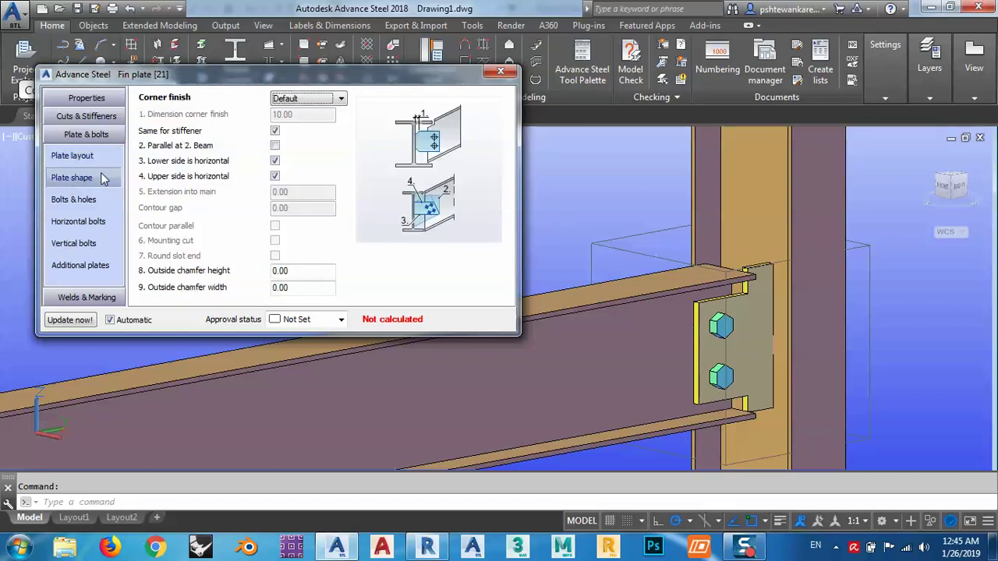
{"action": "left_click", "coordinate": [304, 101]}
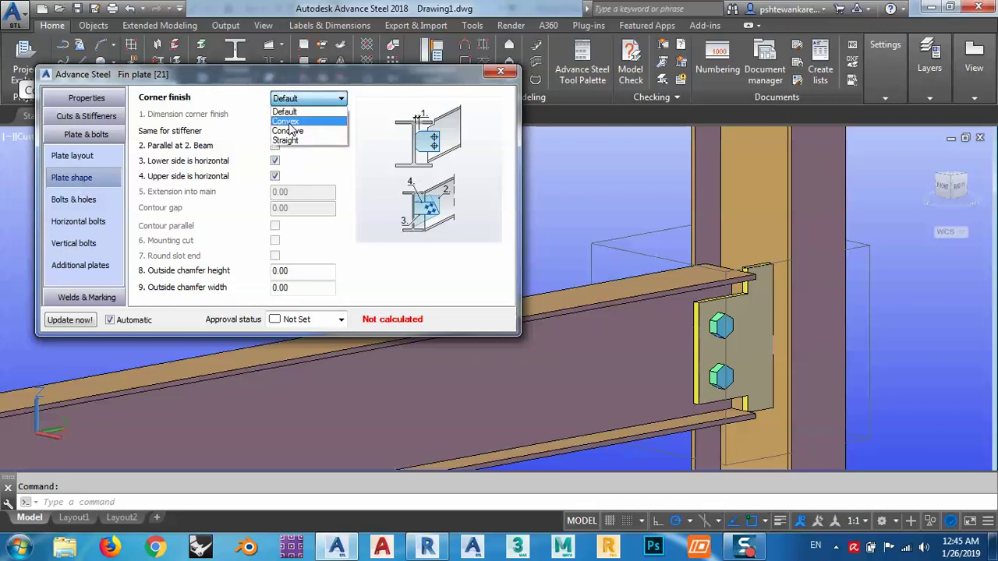
{"action": "left_click", "coordinate": [290, 123]}
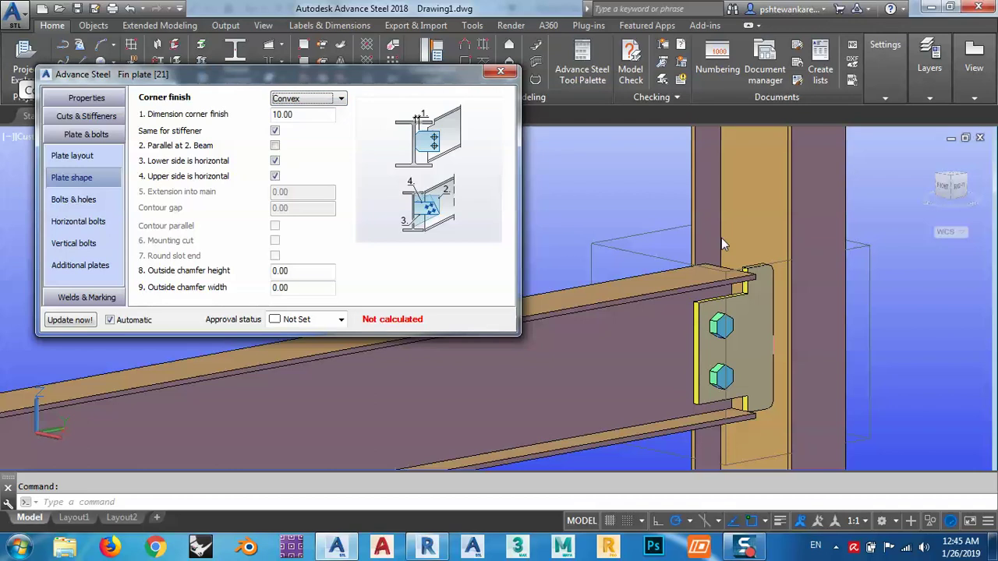
{"action": "left_click", "coordinate": [303, 102]}
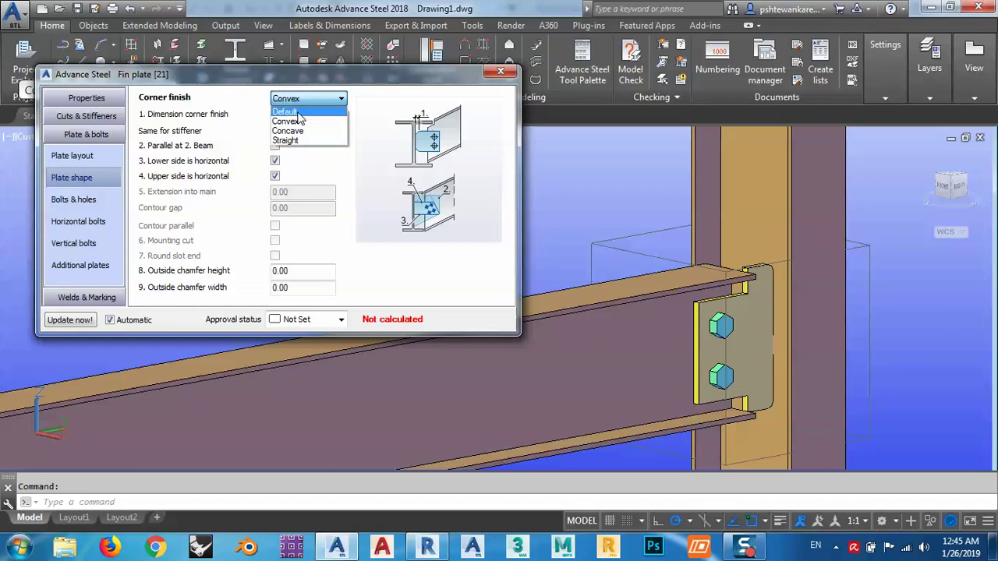
{"action": "left_click", "coordinate": [297, 130]}
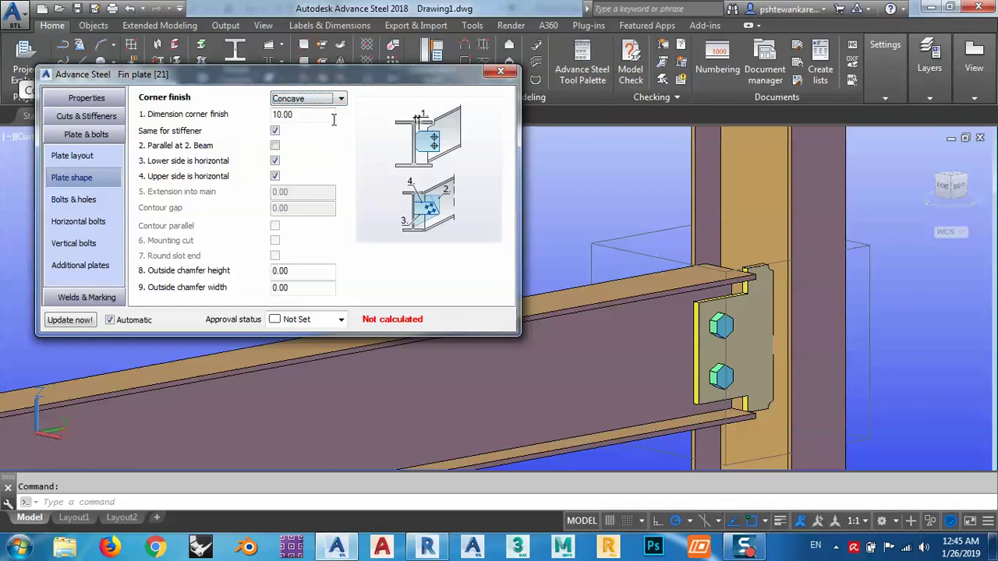
{"action": "left_click", "coordinate": [312, 100]}
{"action": "left_click", "coordinate": [295, 139]}
{"action": "left_click", "coordinate": [306, 105]}
{"action": "left_click", "coordinate": [286, 113]}
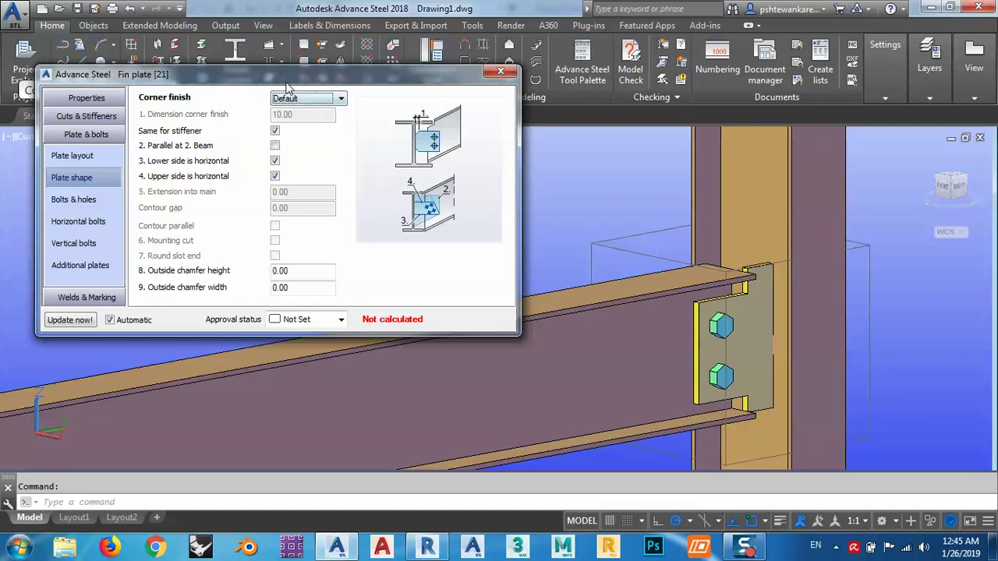
{"action": "left_click_drag", "start_coordinate": [285, 83], "coordinate": [287, 97]}
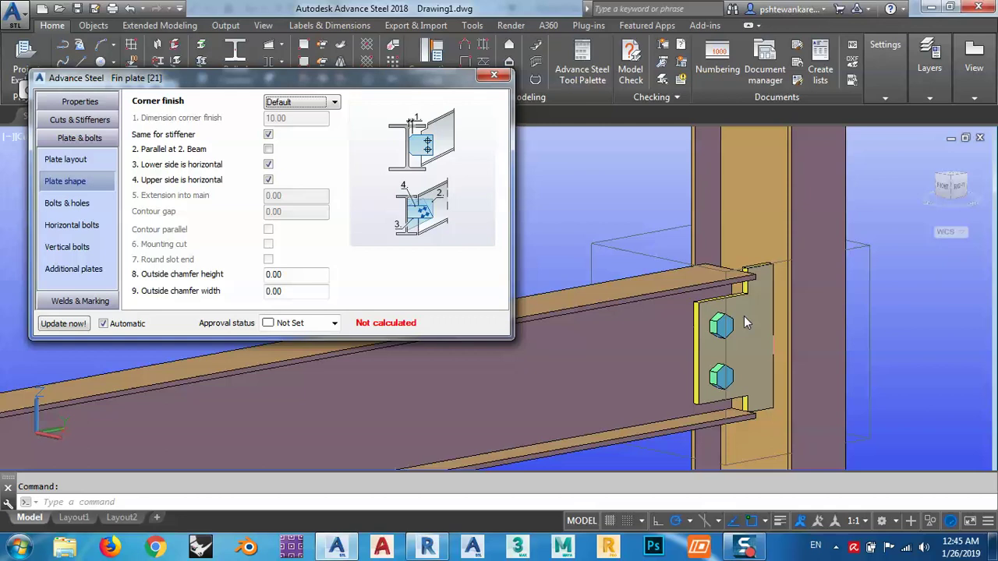
{"action": "left_click", "coordinate": [287, 106]}
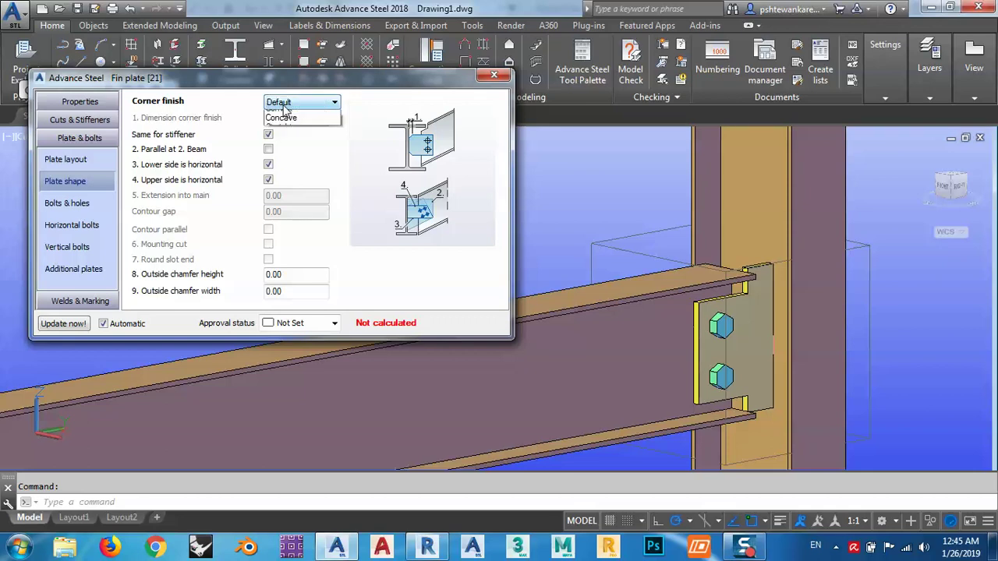
{"action": "left_click", "coordinate": [317, 78]}
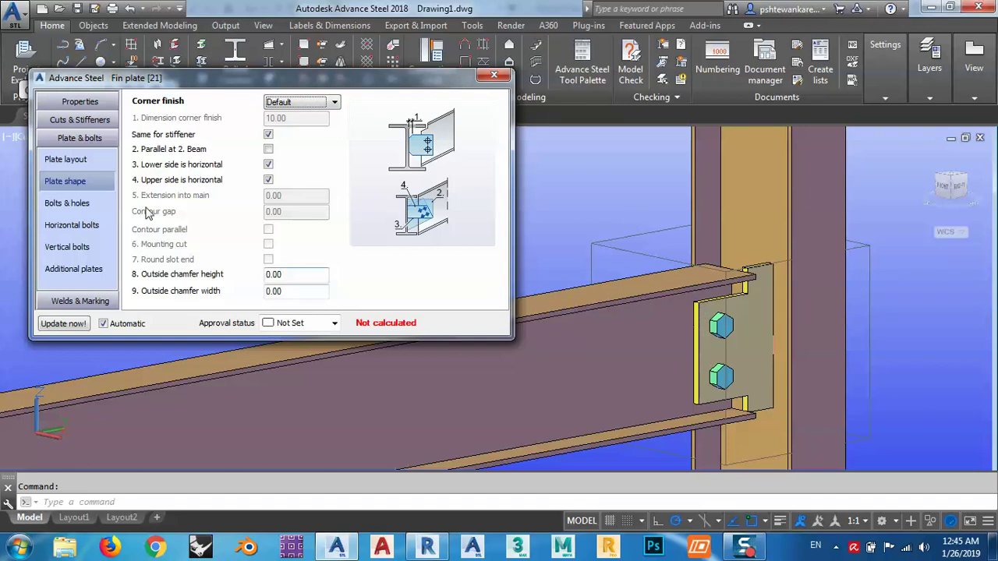
- Set the Bolts & holes diameter to 16.00 mm
{"action": "left_click", "coordinate": [63, 206]}
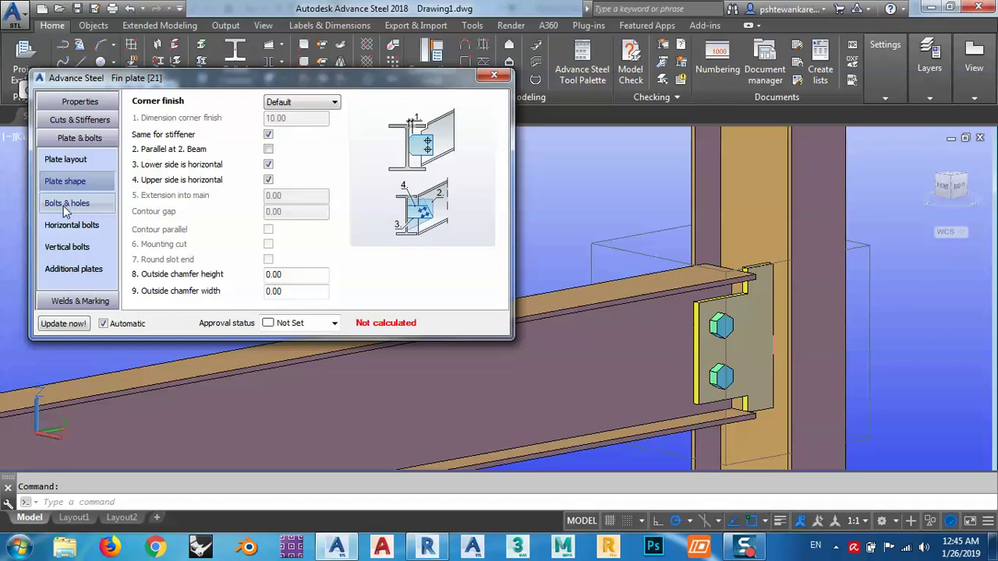
{"action": "left_click", "coordinate": [320, 103]}
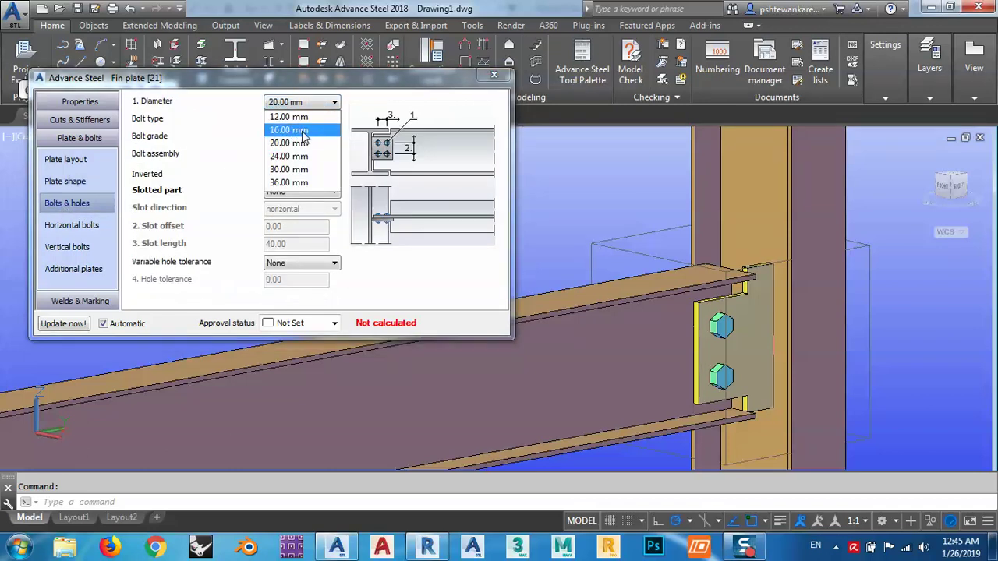
{"action": "left_click", "coordinate": [304, 131]}
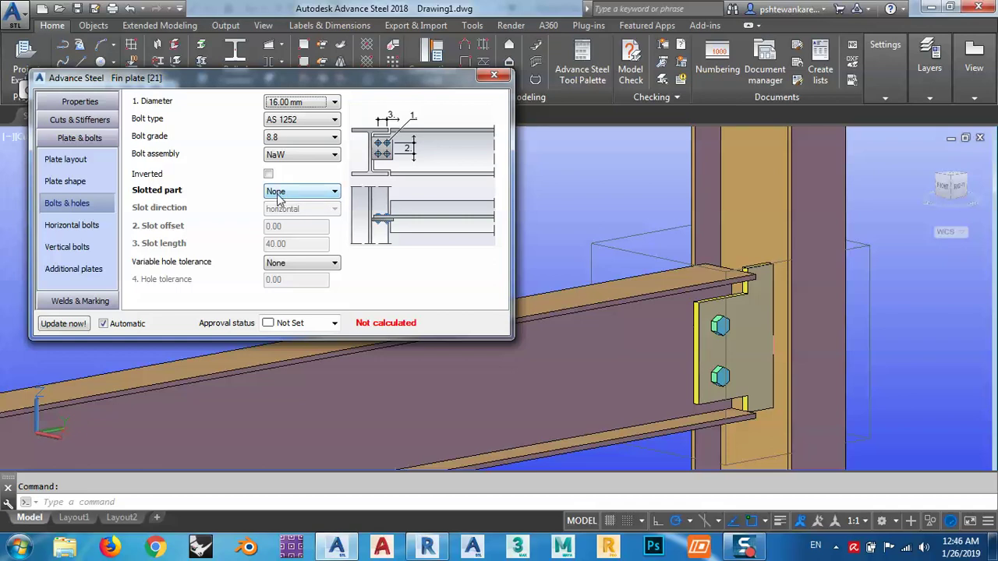
{"action": "left_click", "coordinate": [79, 226]}
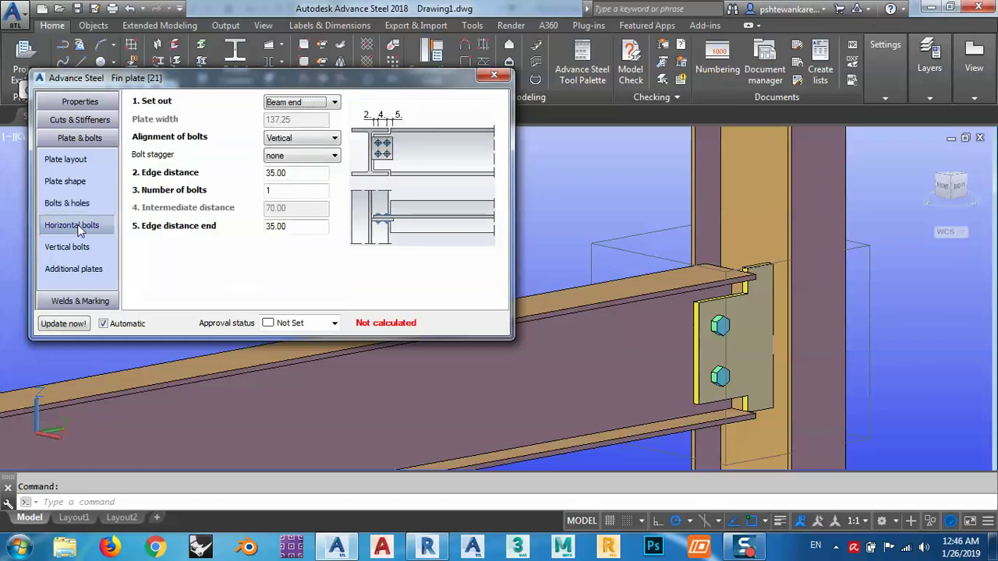
{"action": "left_click", "coordinate": [69, 204]}
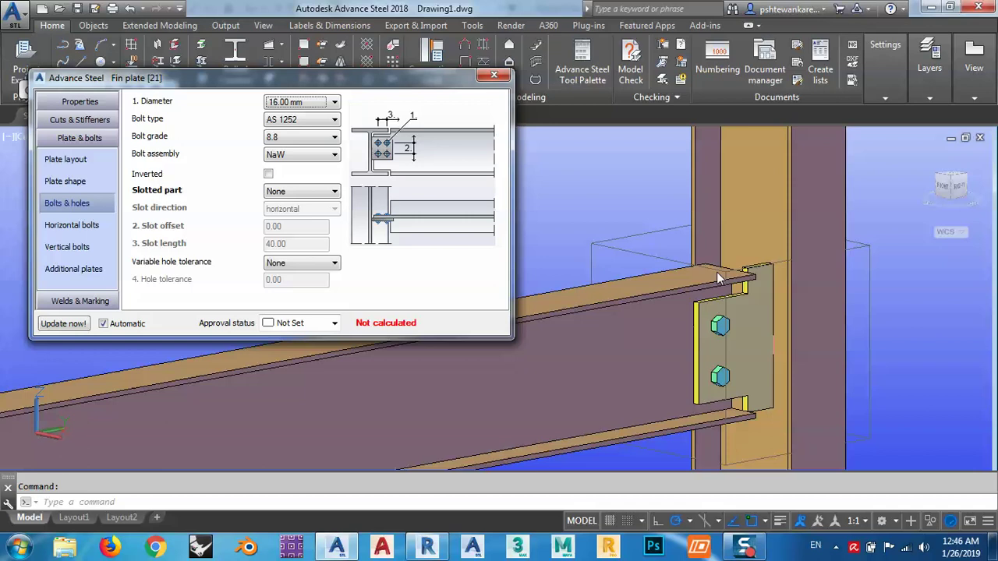
- Set horizontal bolts to 2 with 40 mm edge distance and 40 mm end edge distance
{"action": "left_click", "coordinate": [79, 226]}
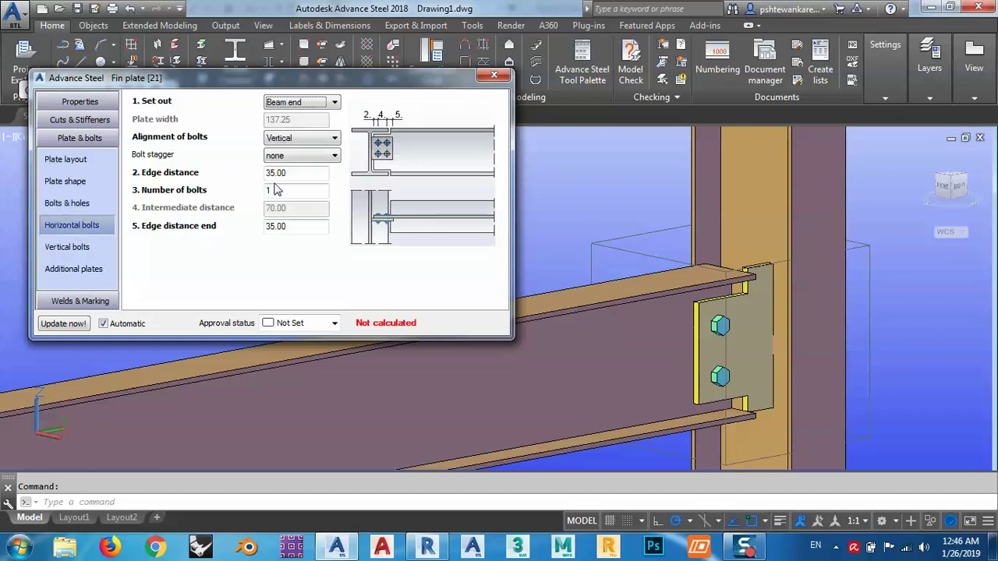
{"action": "double_click", "coordinate": [279, 191]}
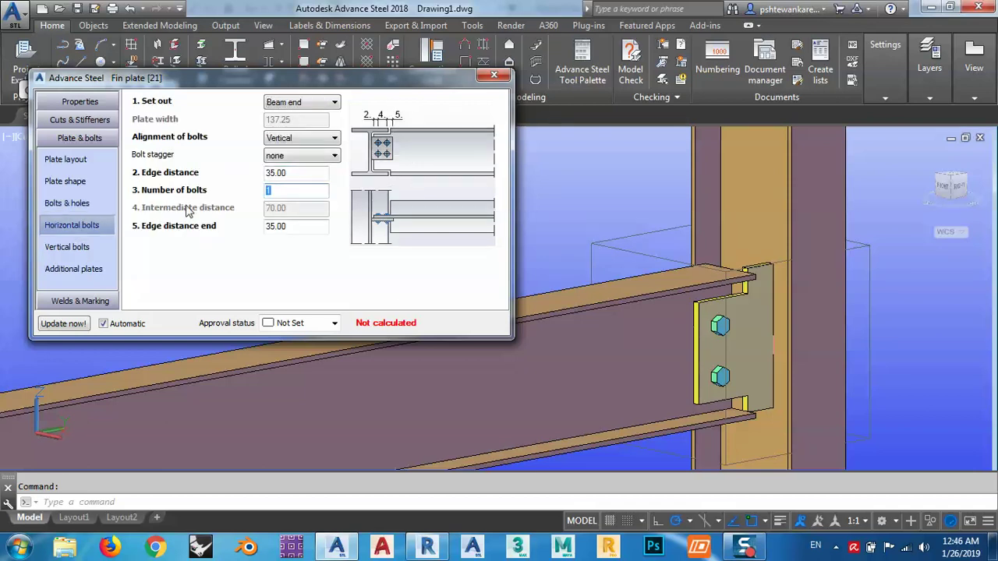
{"action": "type", "text": "2"}
{"action": "double_click", "coordinate": [294, 226]}
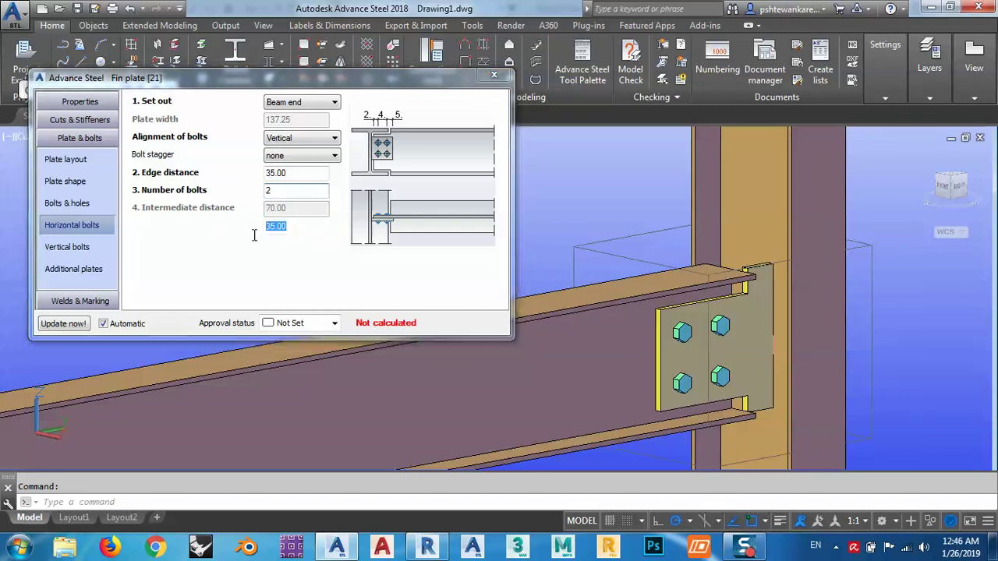
{"action": "type", "text": "40"}
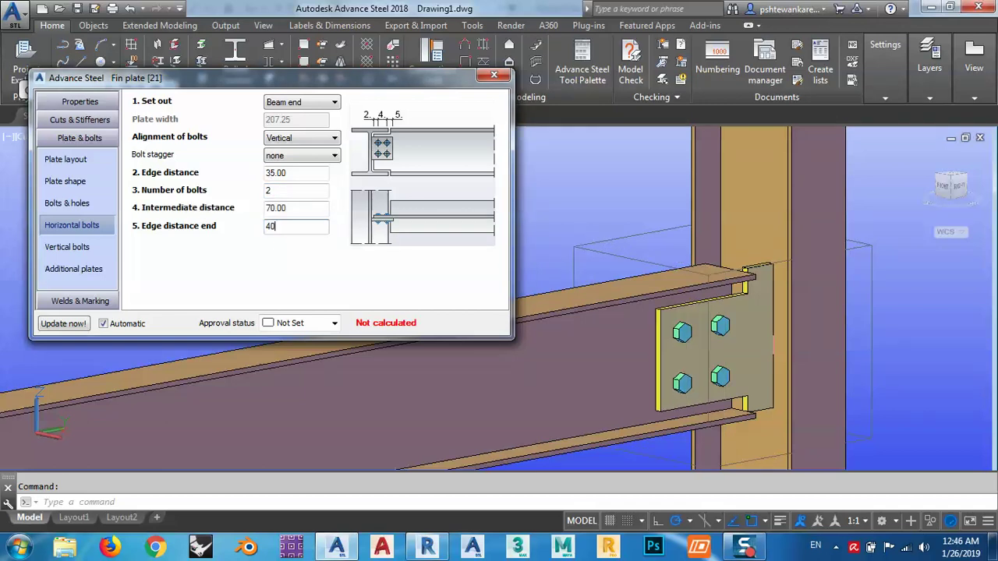
{"action": "double_click", "coordinate": [296, 175]}
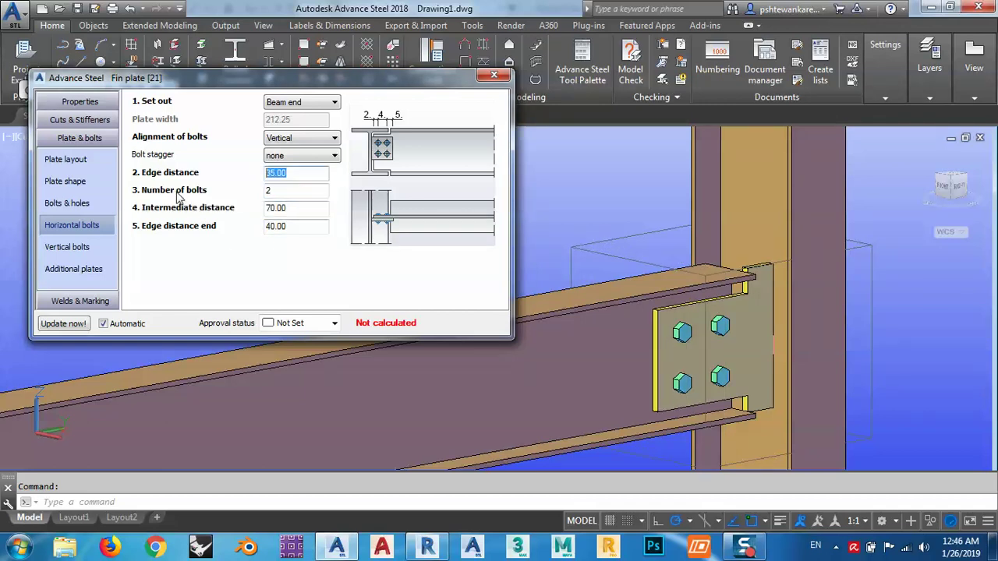
{"action": "type", "text": "40"}
{"action": "key", "text": "Return"}
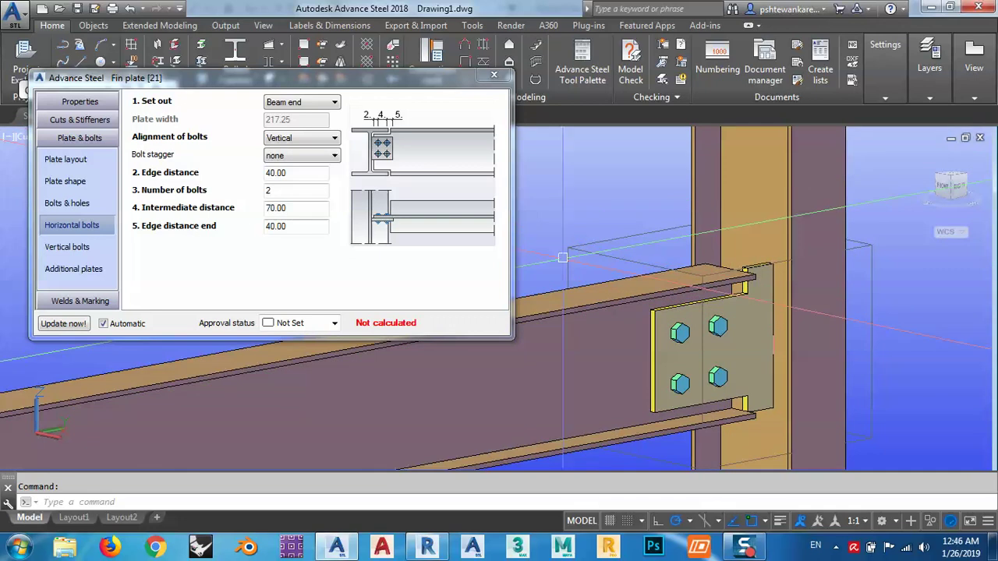
- Try the From plate set out for horizontal bolts, then return it to Beam end
{"action": "left_click", "coordinate": [301, 103]}
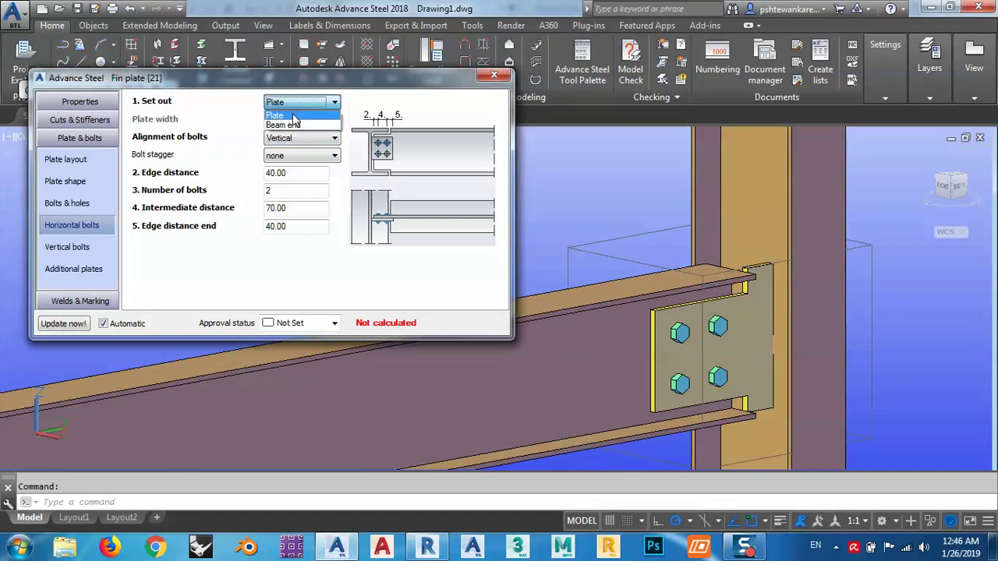
{"action": "left_click", "coordinate": [284, 114]}
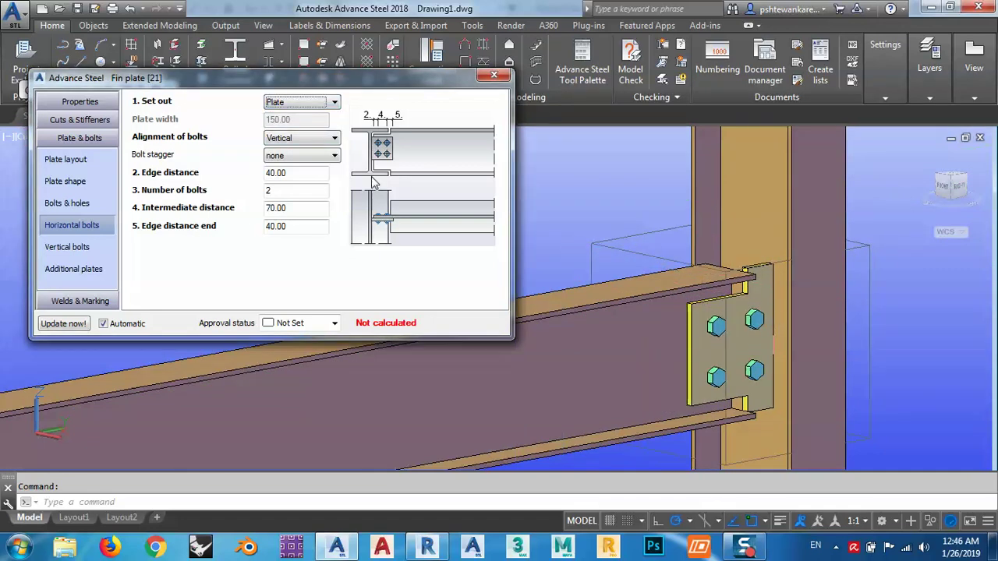
{"action": "left_click", "coordinate": [302, 102]}
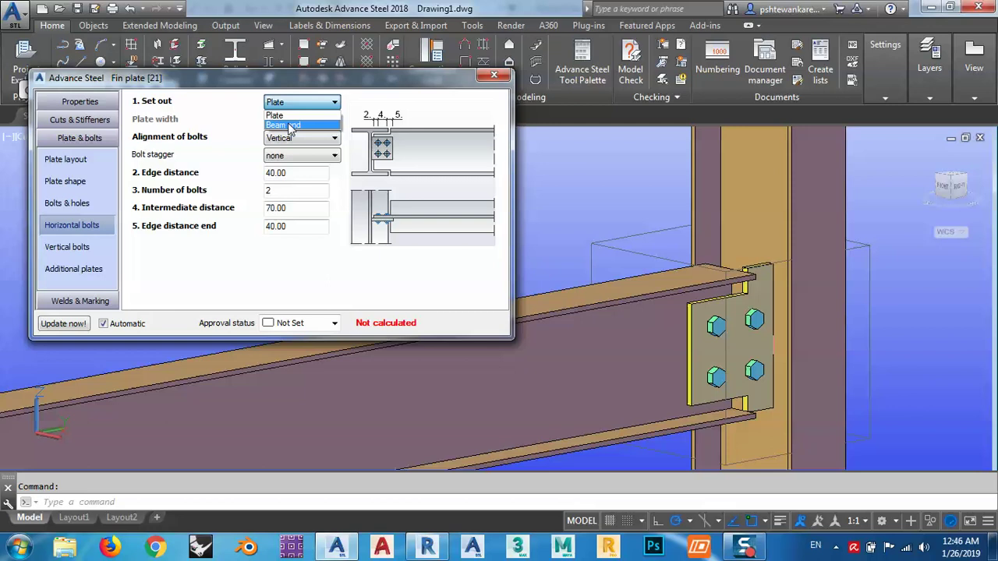
{"action": "left_click", "coordinate": [289, 127]}
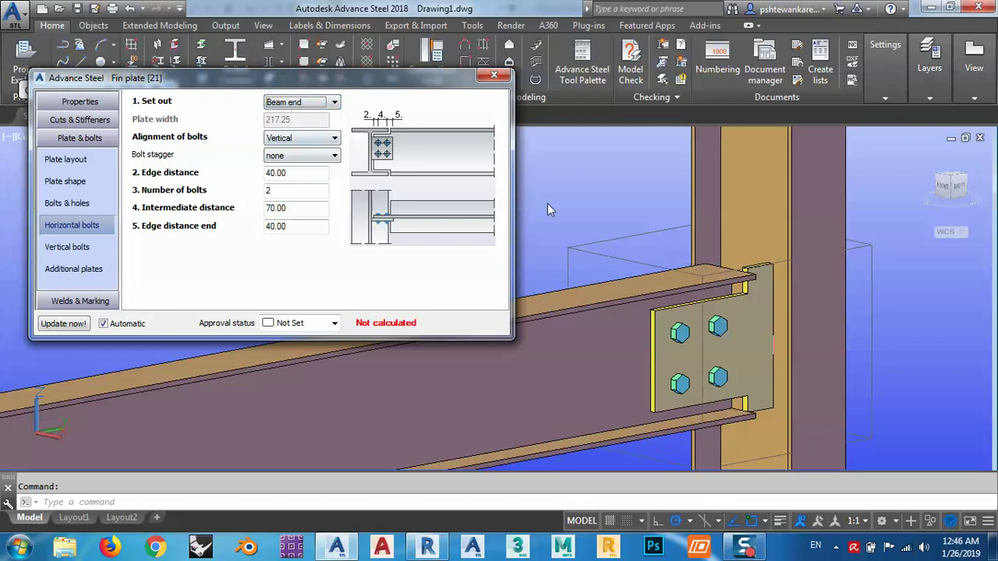
- Set the vertical bolt Set out to Middle on the Vertical bolts page
{"action": "left_click", "coordinate": [67, 247]}
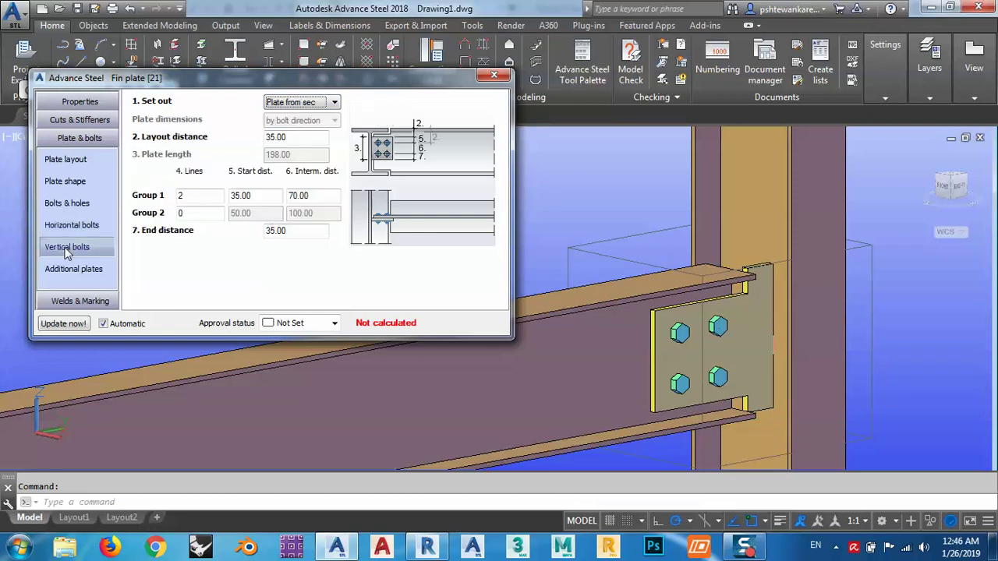
{"action": "left_click", "coordinate": [300, 104]}
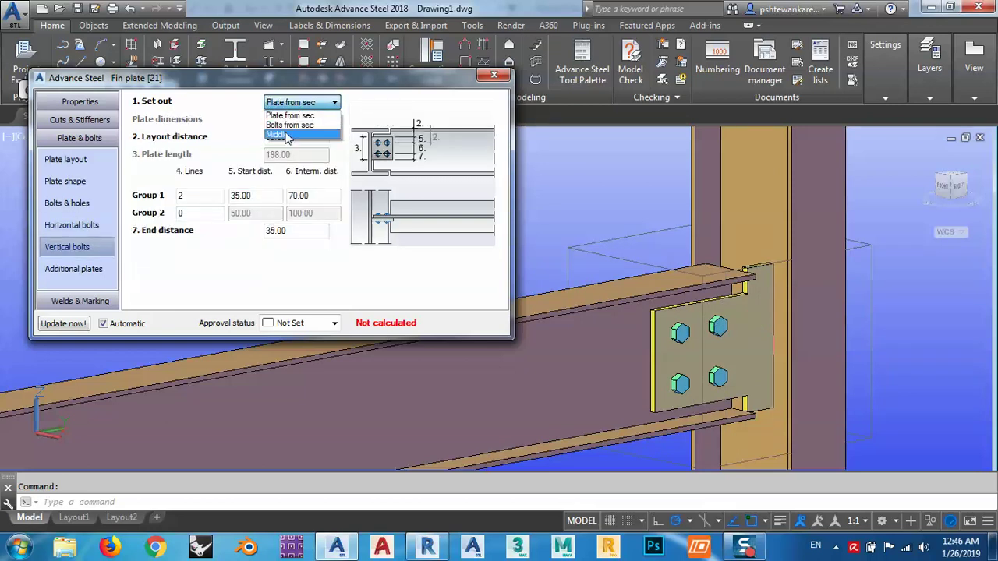
{"action": "left_click", "coordinate": [285, 134]}
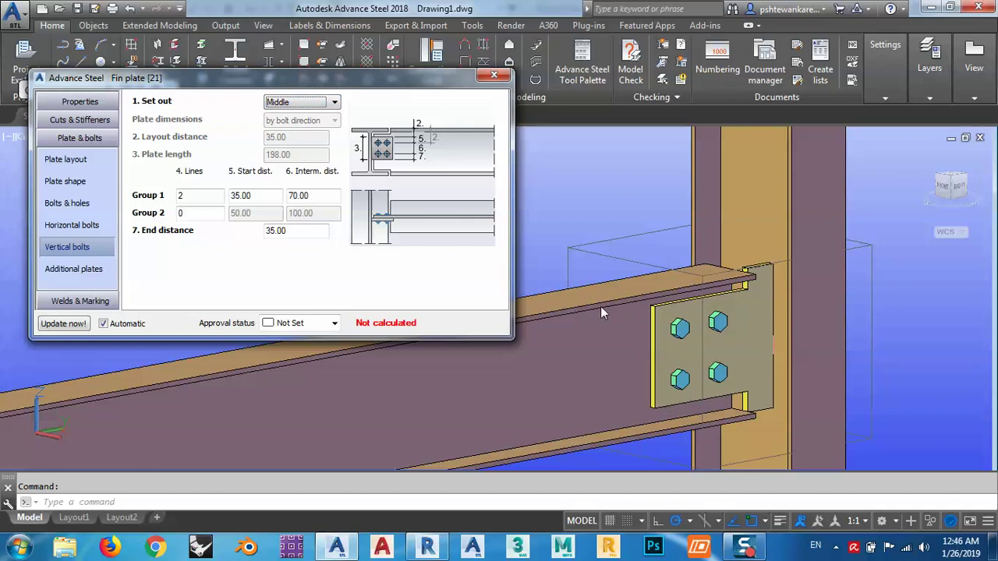
{"action": "mouse_move", "coordinate": [589, 305]}
{"action": "middle_mouse_down", "text": "shift"}
{"action": "mouse_move", "coordinate": [646, 326]}
{"action": "mouse_move", "coordinate": [630, 314]}
{"action": "mouse_move", "coordinate": [702, 355]}
{"action": "middle_mouse_up", "text": "shift"}
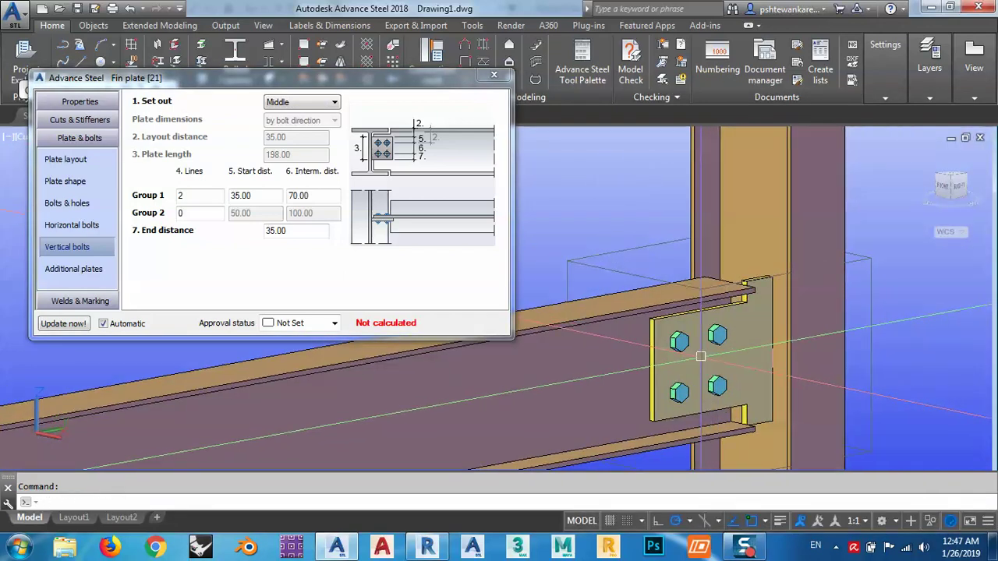
{"action": "middle_click_drag", "start_coordinate": [703, 355], "coordinate": [534, 297], "text": "shift"}
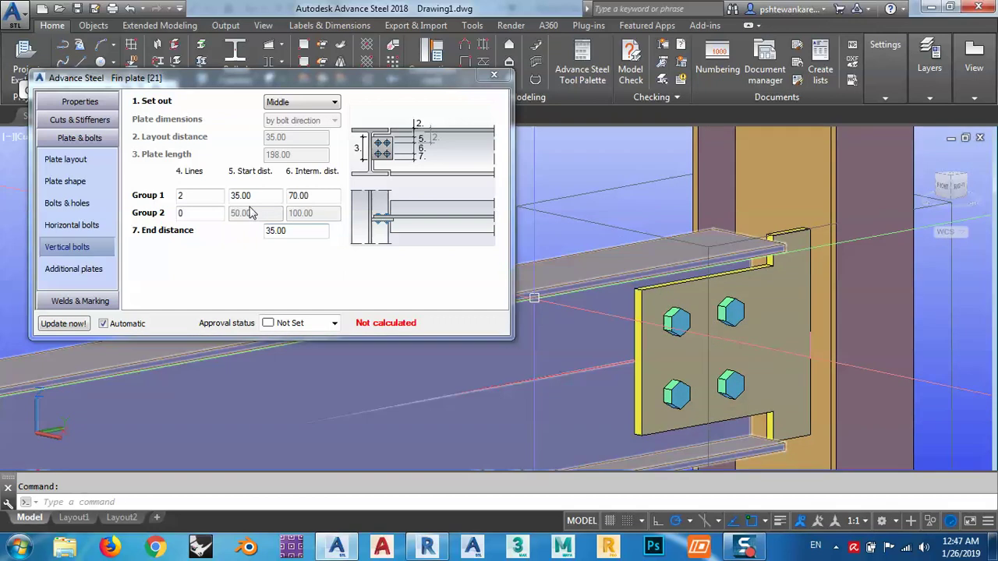
- Enter 40 mm start and end distances and a 60 mm intermediate bolt distance
{"action": "left_click", "coordinate": [317, 195]}
{"action": "type", "text": "40"}
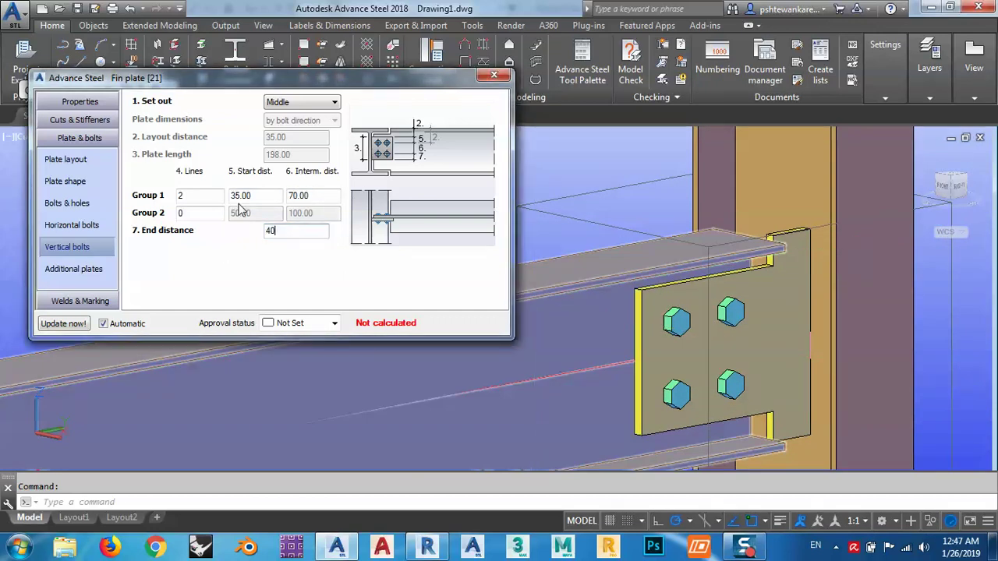
{"action": "double_click", "coordinate": [240, 195]}
{"action": "type", "text": "40"}
{"action": "left_click", "coordinate": [313, 197]}
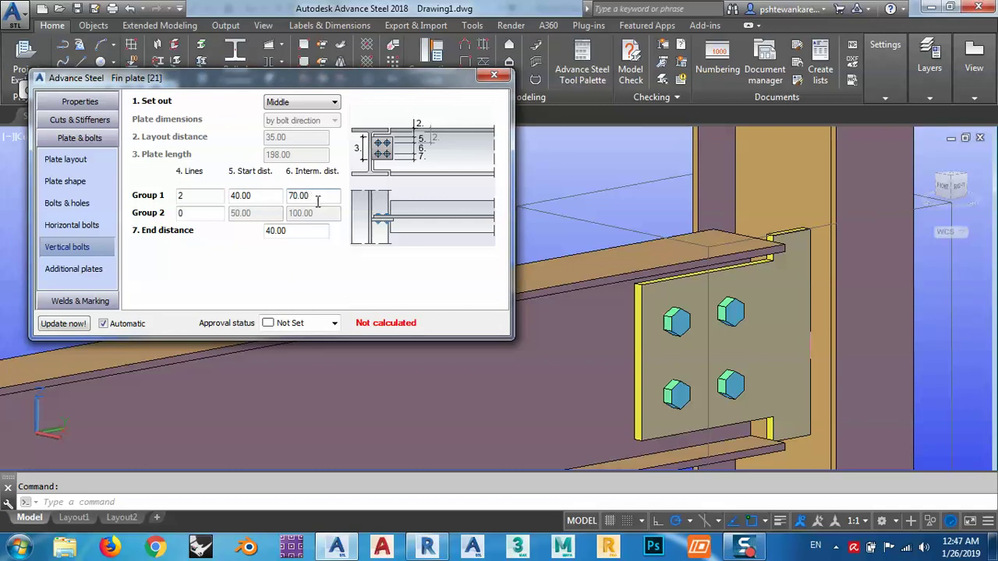
{"action": "key", "text": "ctrl+a"}
{"action": "type", "text": "60"}
{"action": "left_click", "coordinate": [262, 196]}
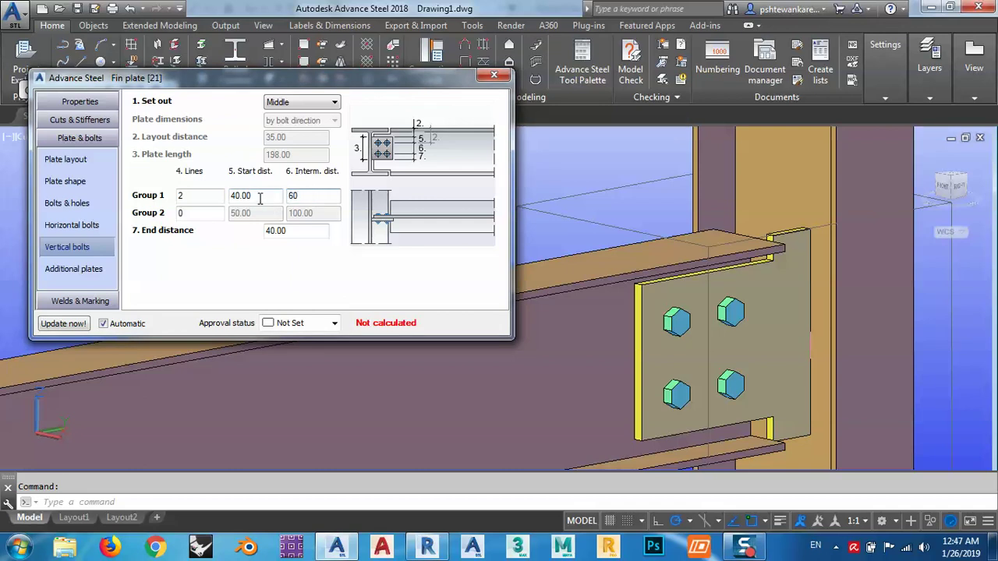
{"action": "left_click", "coordinate": [100, 269]}
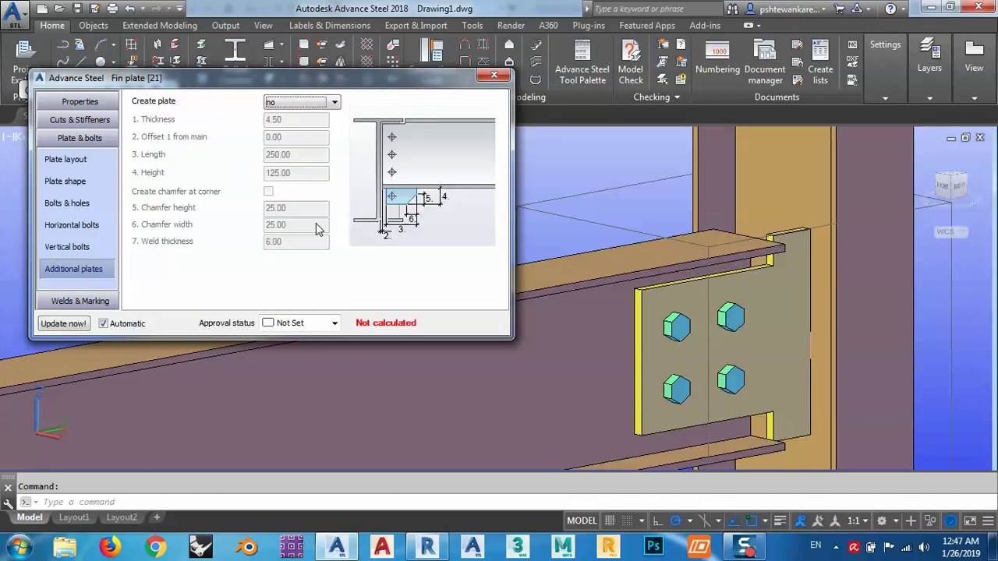
- Insert a Moment flange plates connection from Favorites, picking the column then the beam
{"action": "left_click", "coordinate": [494, 74]}
{"action": "scroll", "coordinate": [616, 297], "scroll_direction": "down", "scroll_amount": 5}
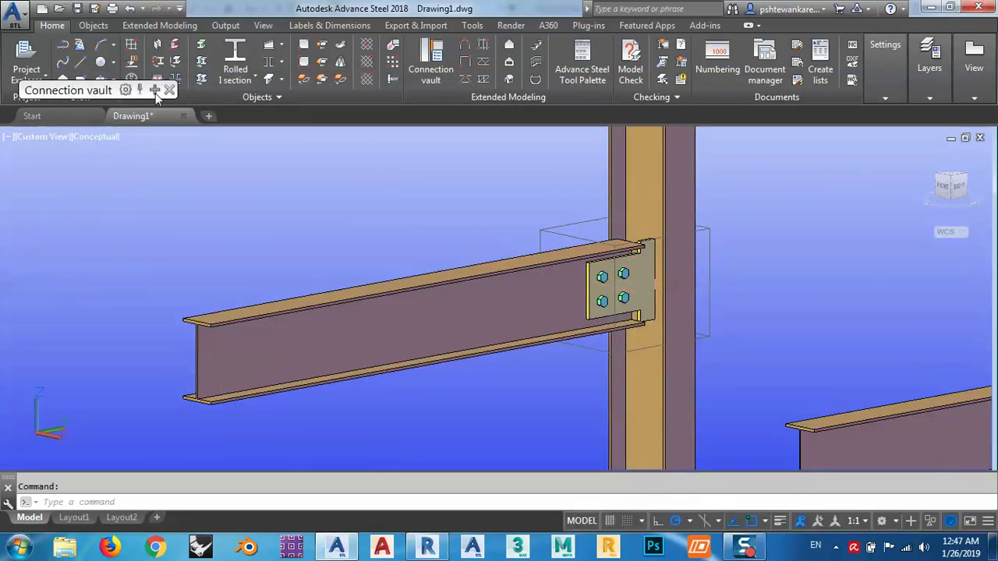
{"action": "mouse_move", "coordinate": [31, 235]}
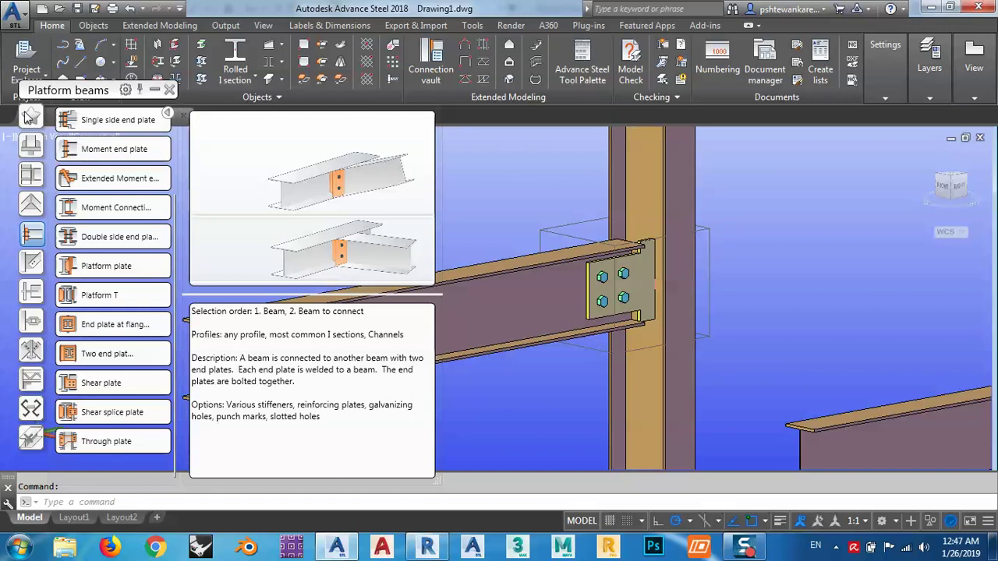
{"action": "left_click", "coordinate": [30, 117]}
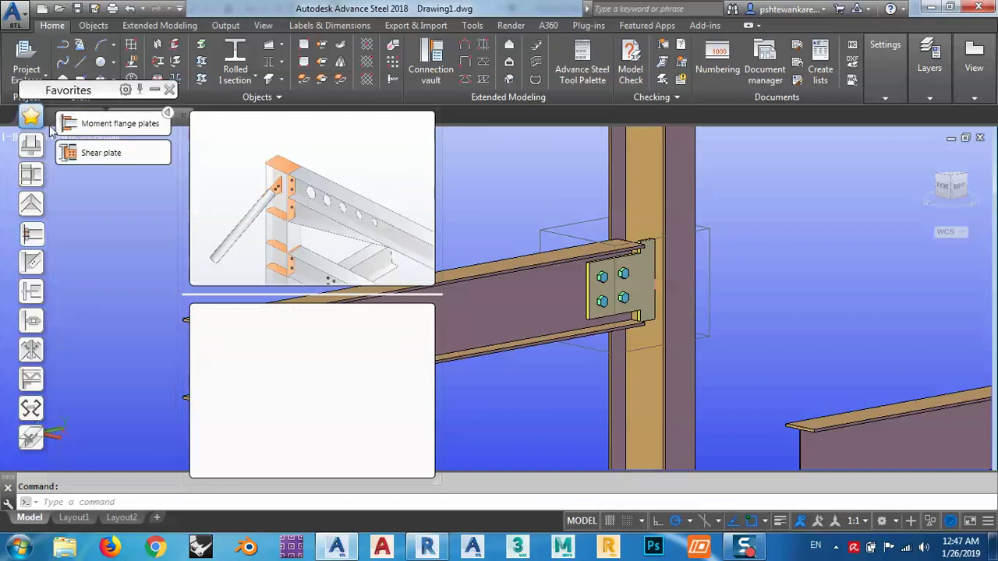
{"action": "left_click", "coordinate": [108, 124]}
{"action": "middle_click_drag", "start_coordinate": [498, 195], "coordinate": [598, 210]}
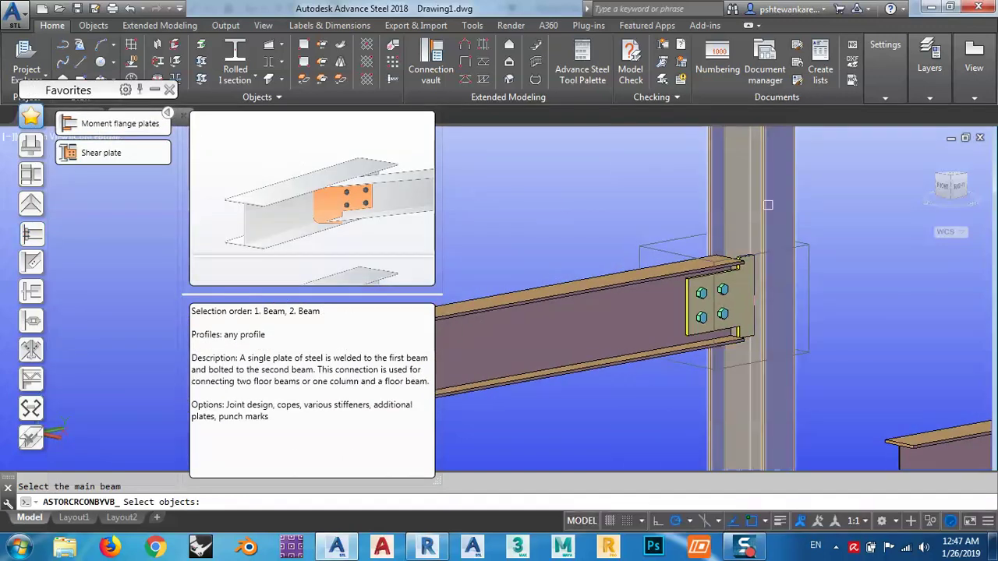
{"action": "left_click", "coordinate": [766, 200]}
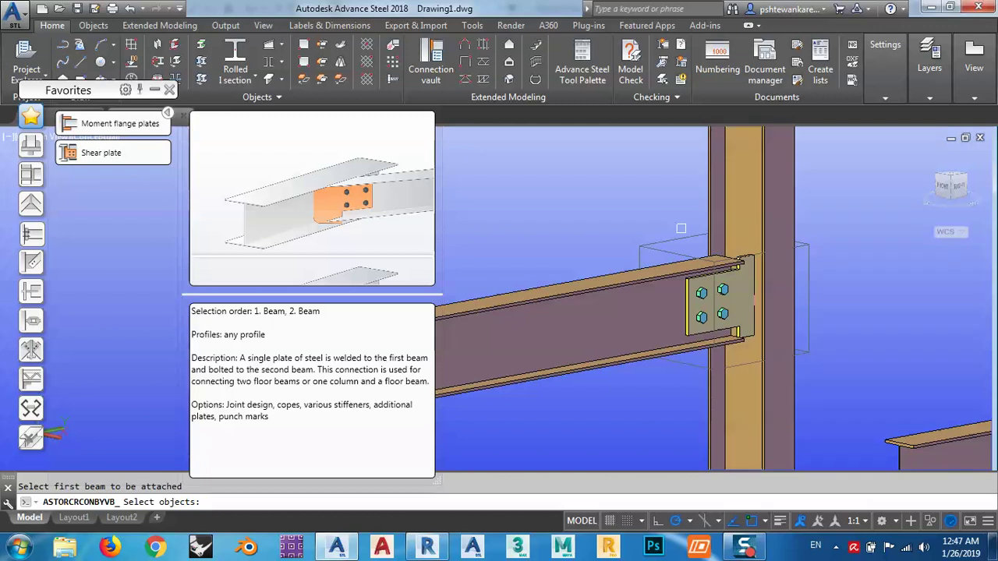
{"action": "left_click", "coordinate": [591, 298]}
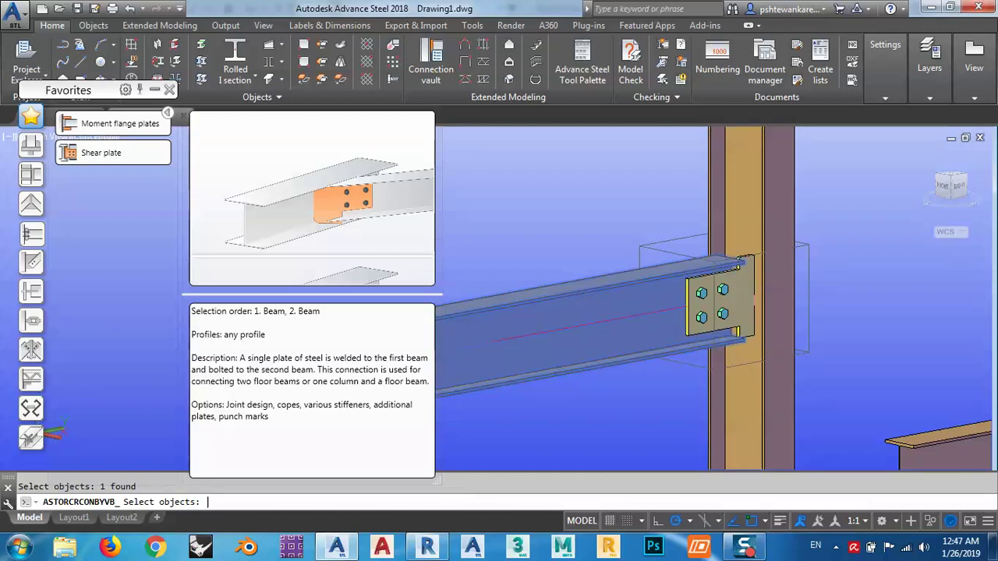
{"action": "key", "text": "Return"}
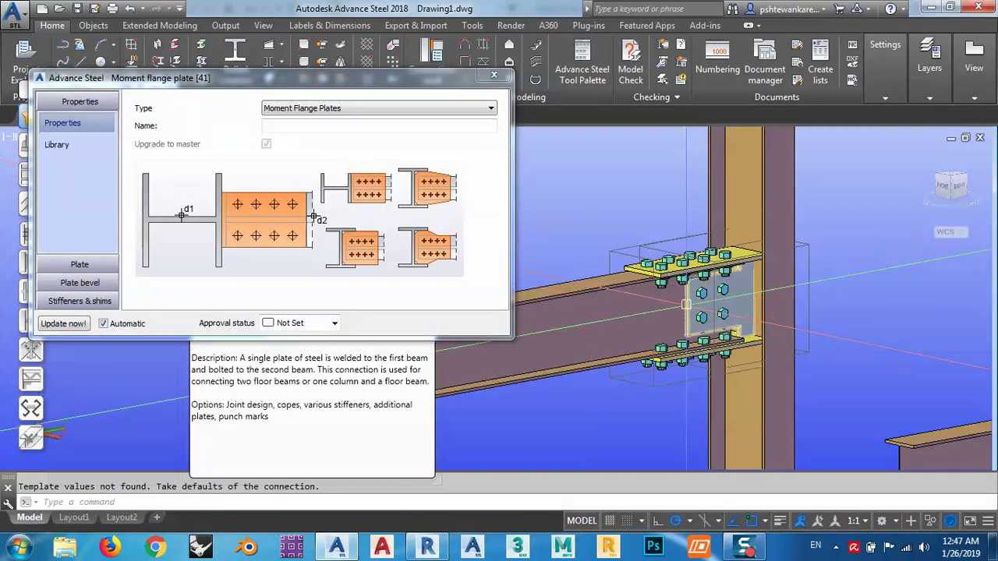
- Set Plate shape to Polygonal on the flange plate shape page, after trying stiffener and tapered
{"action": "middle_click_drag", "start_coordinate": [686, 304], "coordinate": [521, 241], "text": "shift"}
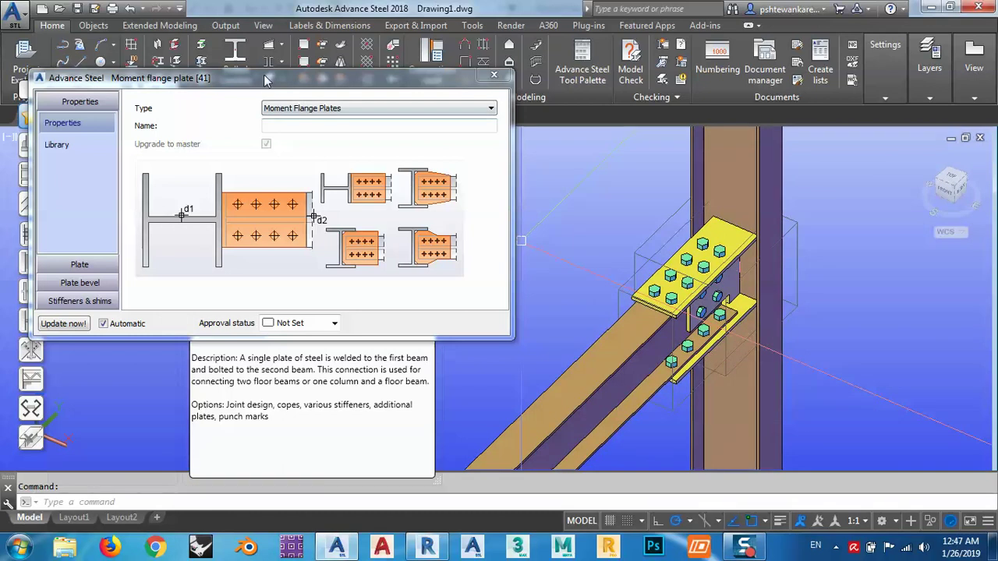
{"action": "left_click_drag", "start_coordinate": [265, 80], "coordinate": [296, 62]}
{"action": "left_click", "coordinate": [109, 248]}
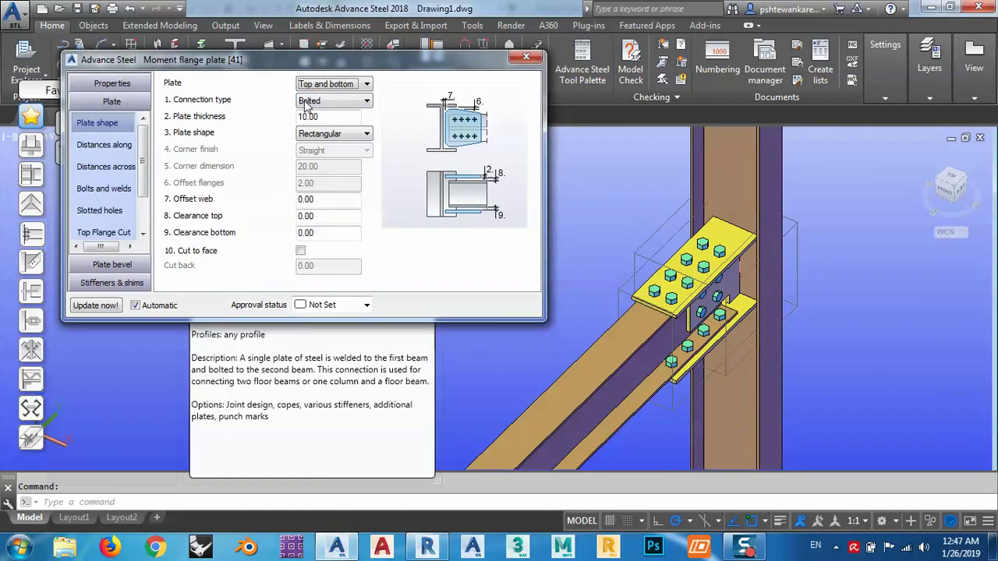
{"action": "left_click", "coordinate": [334, 134]}
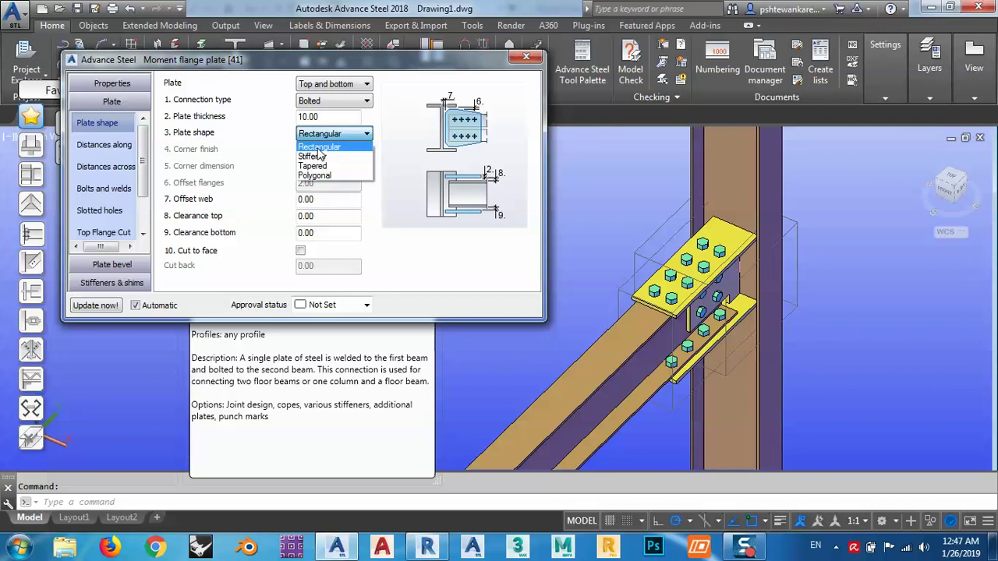
{"action": "left_click", "coordinate": [316, 156]}
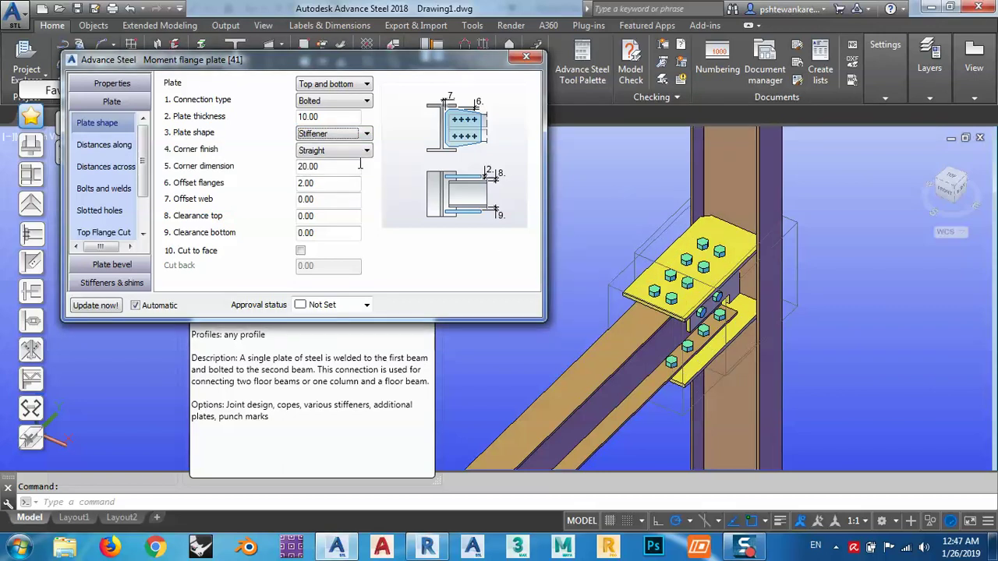
{"action": "left_click", "coordinate": [334, 134]}
{"action": "left_click", "coordinate": [315, 166]}
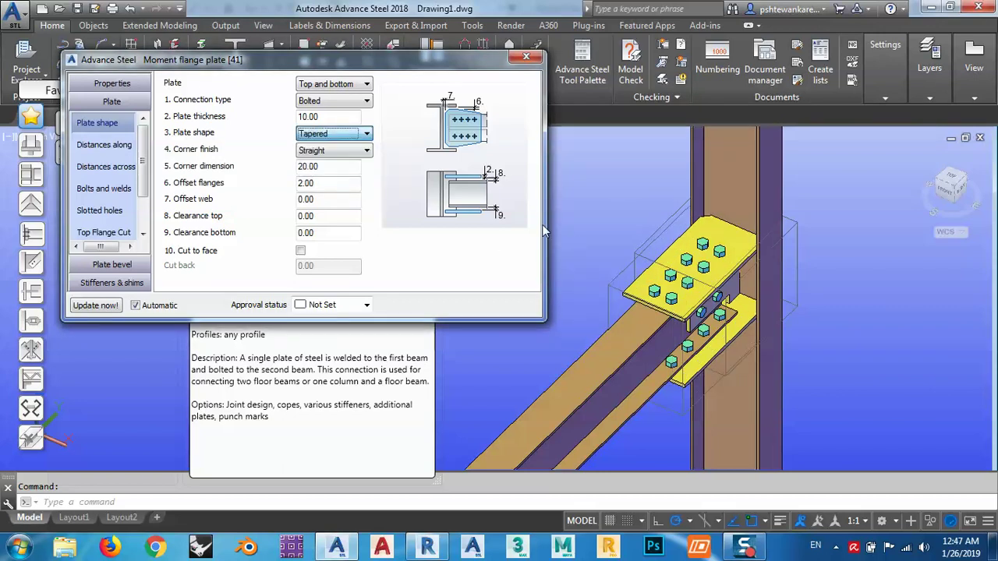
{"action": "left_click", "coordinate": [333, 137]}
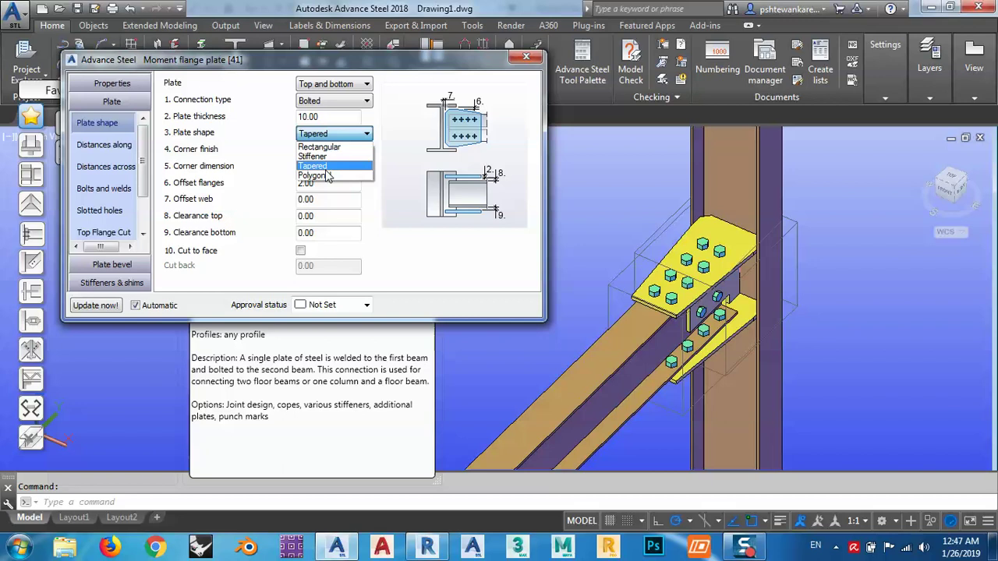
{"action": "left_click", "coordinate": [319, 182]}
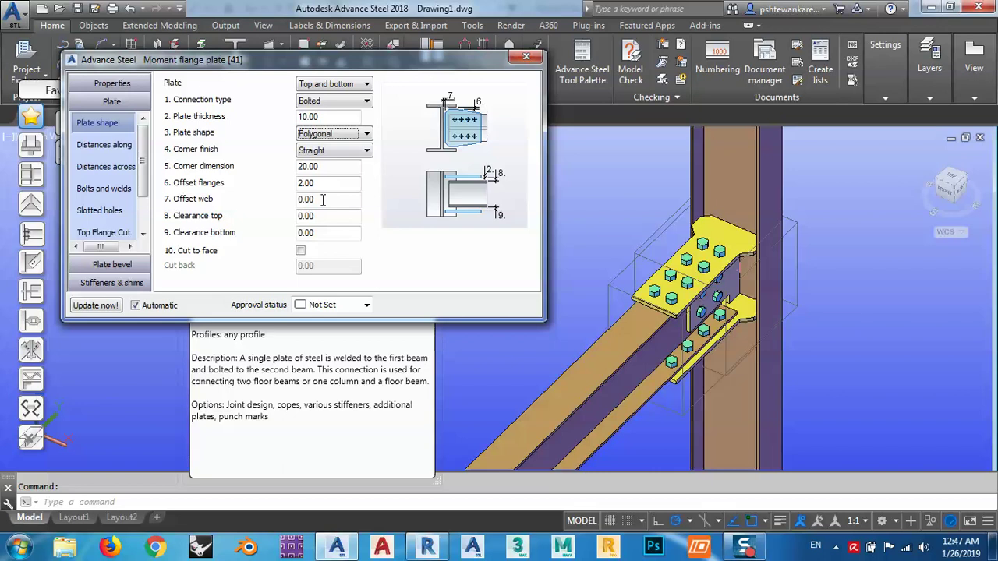
{"action": "left_click", "coordinate": [107, 147]}
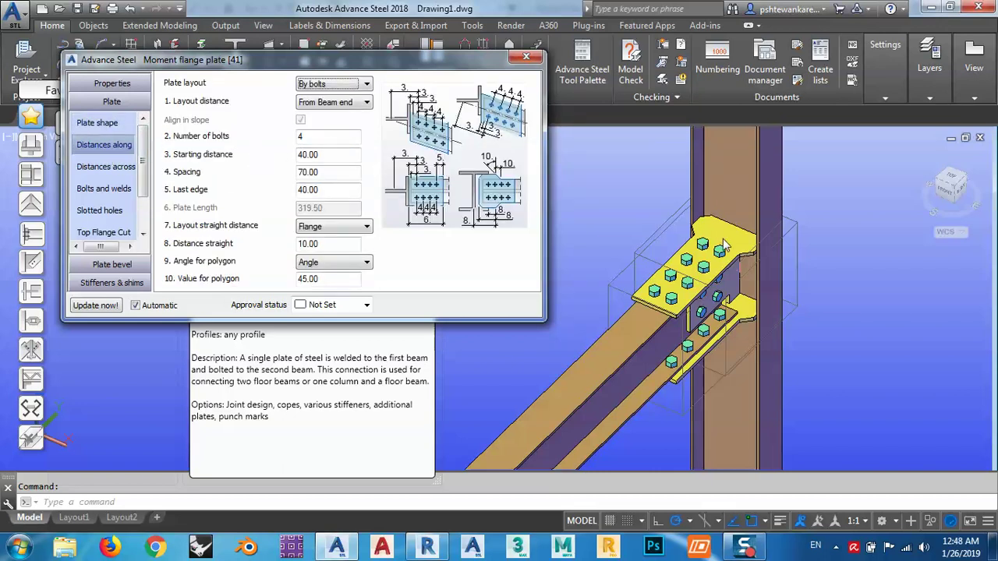
- Set Number of bolts along the beam to 2, keeping Plate layout By bolts
{"action": "left_click", "coordinate": [319, 139]}
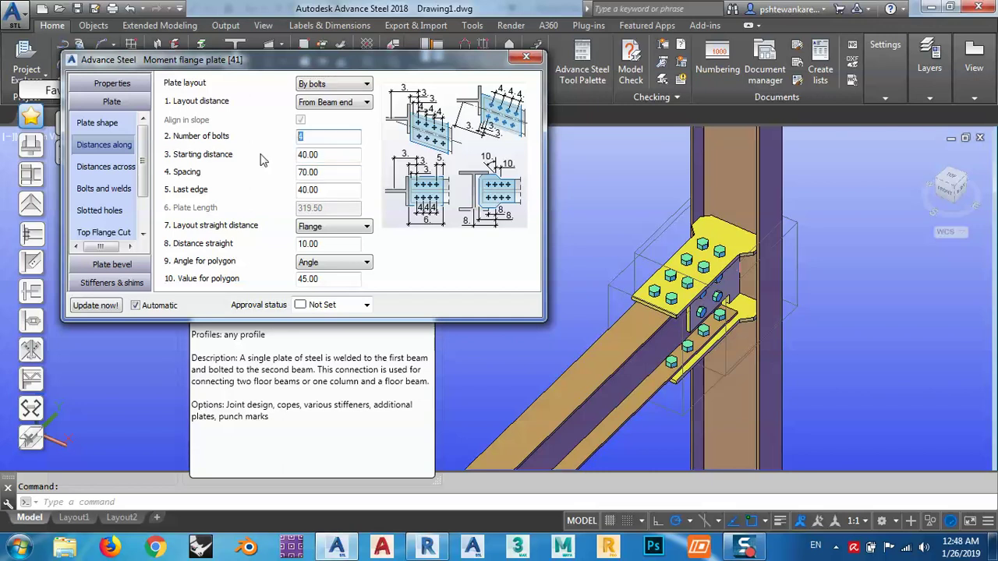
{"action": "type", "text": "2"}
{"action": "left_click", "coordinate": [322, 153]}
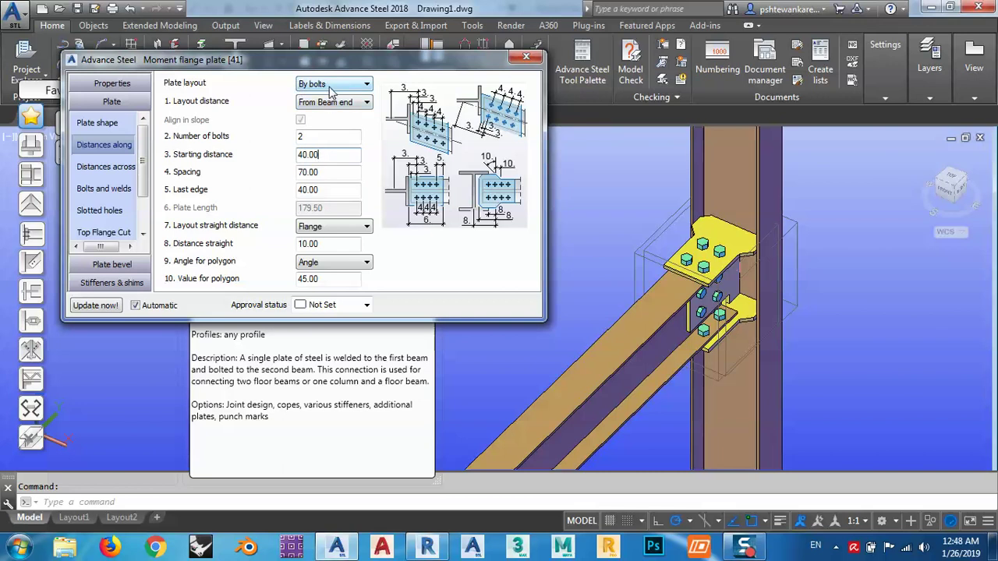
{"action": "left_click", "coordinate": [327, 84]}
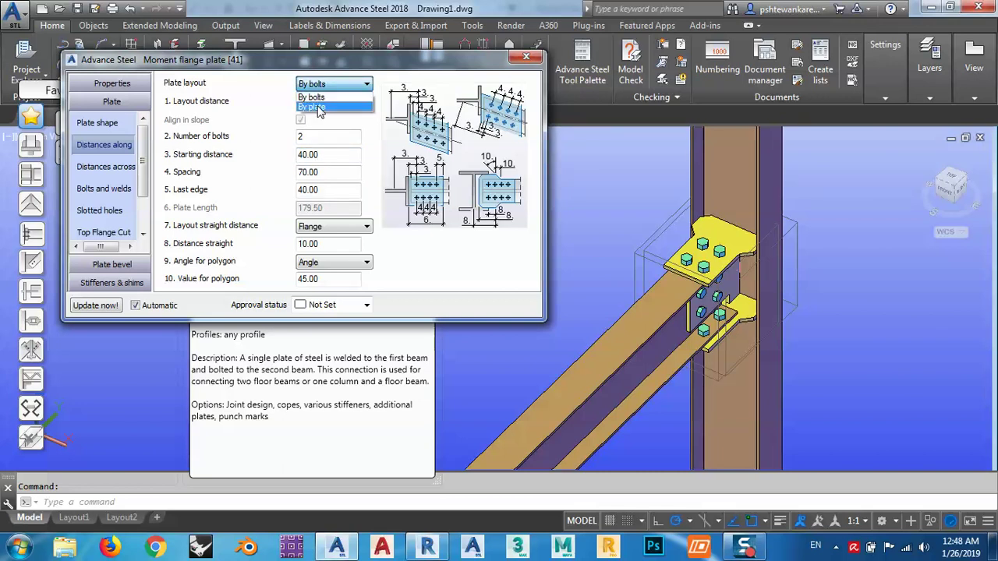
{"action": "left_click", "coordinate": [274, 106]}
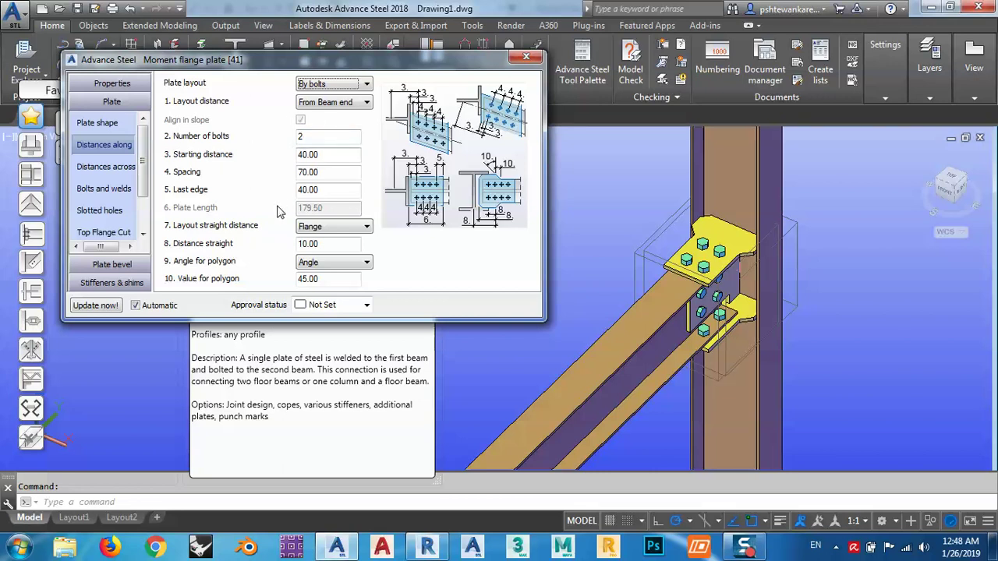
{"action": "left_click", "coordinate": [108, 167]}
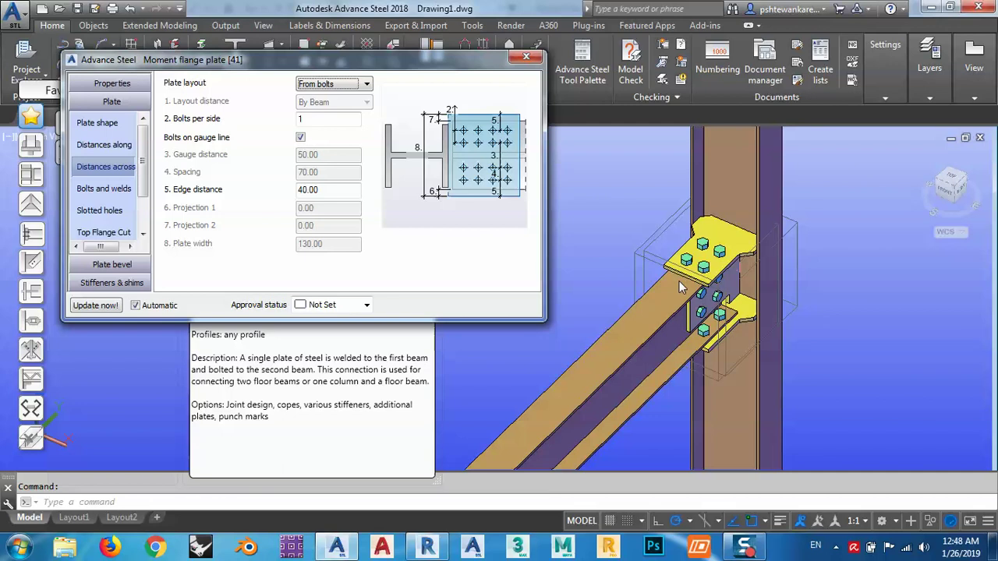
- Uncheck Bolts on gauge line and set the crosswise edge distance to 25 mm
{"action": "left_click", "coordinate": [300, 138]}
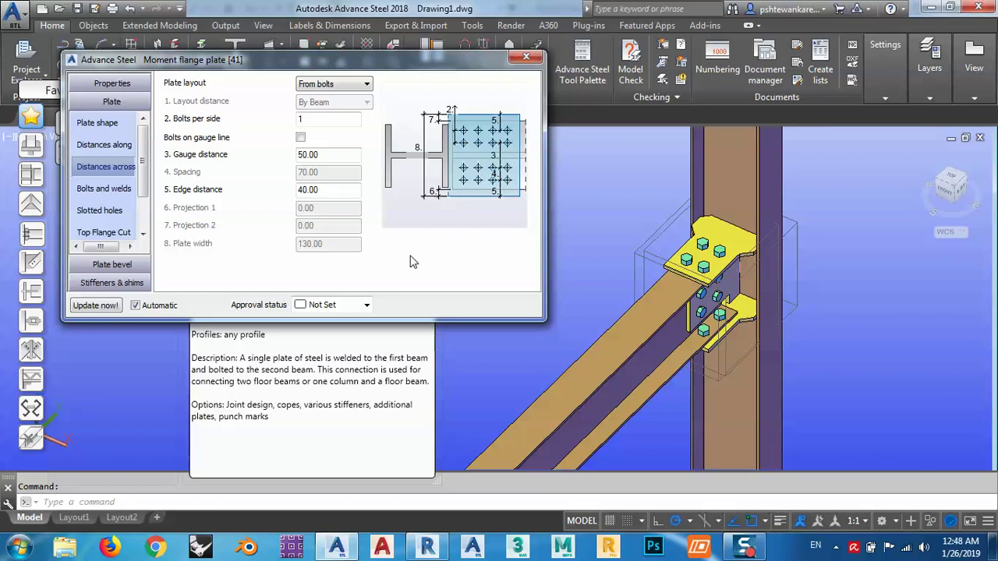
{"action": "left_click_drag", "start_coordinate": [322, 191], "coordinate": [271, 200]}
{"action": "type", "text": "25"}
{"action": "left_click", "coordinate": [328, 154]}
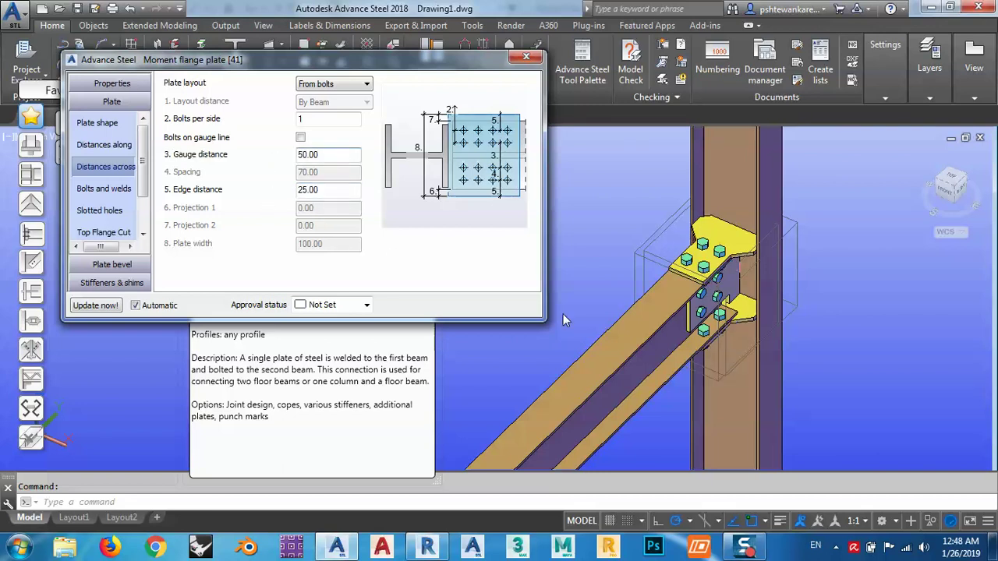
{"action": "scroll", "coordinate": [676, 348], "scroll_direction": "up", "scroll_amount": 3}
{"action": "scroll", "coordinate": [676, 347], "scroll_direction": "up", "scroll_amount": 2}
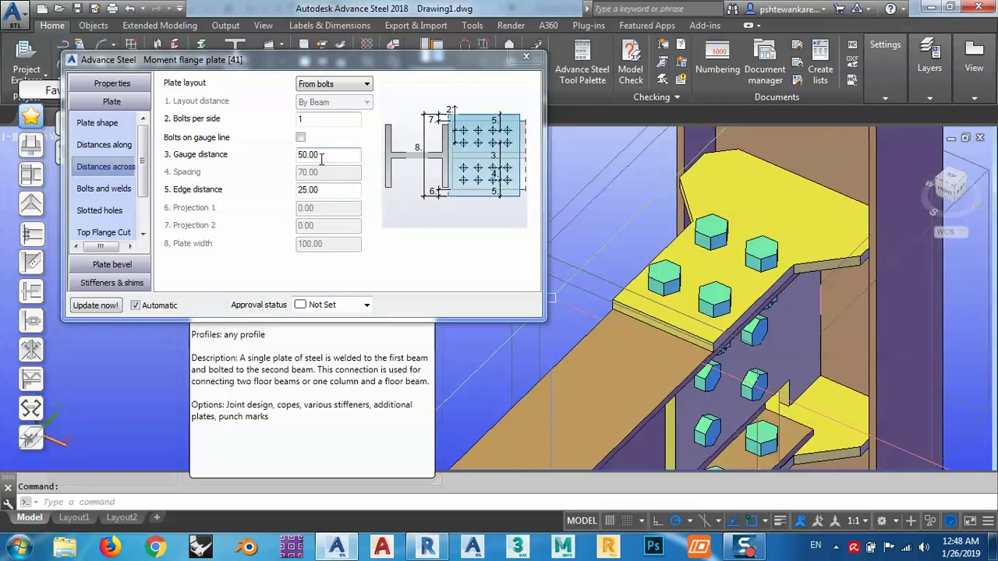
- Choose 16.00 mm from the Diameter list on the Bolts and welds page
{"action": "left_click", "coordinate": [98, 123]}
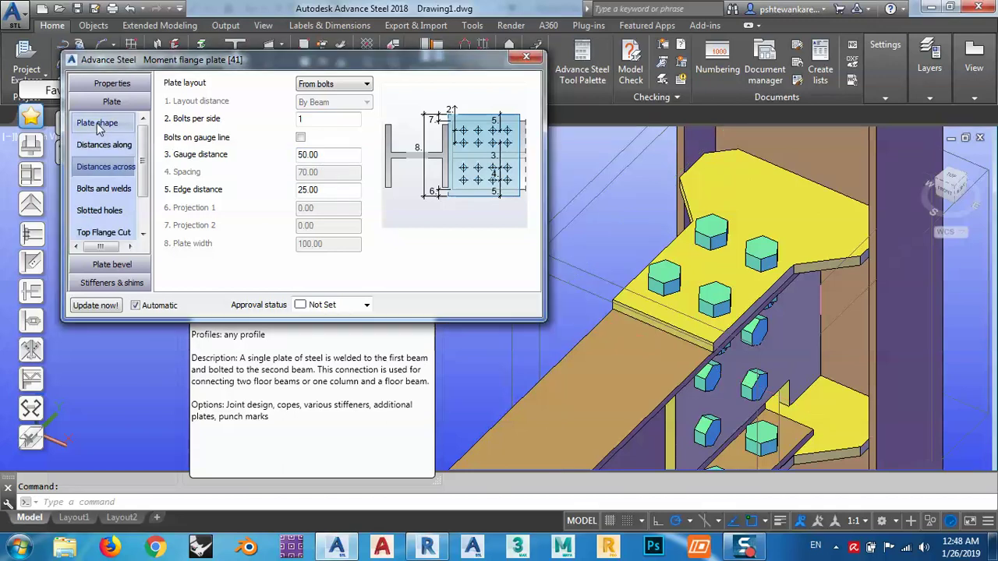
{"action": "left_click", "coordinate": [103, 190]}
{"action": "left_click", "coordinate": [327, 84]}
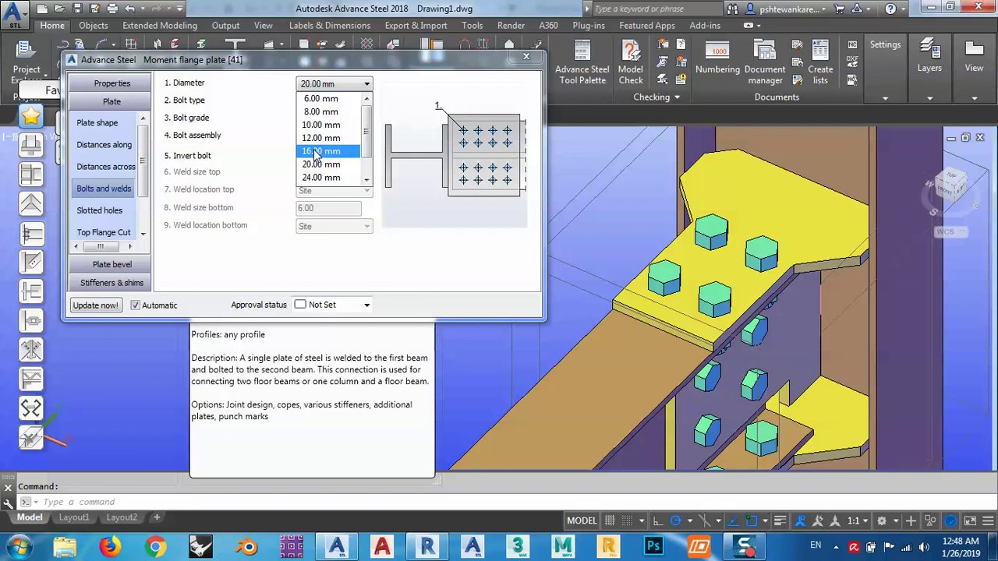
{"action": "left_click", "coordinate": [316, 155]}
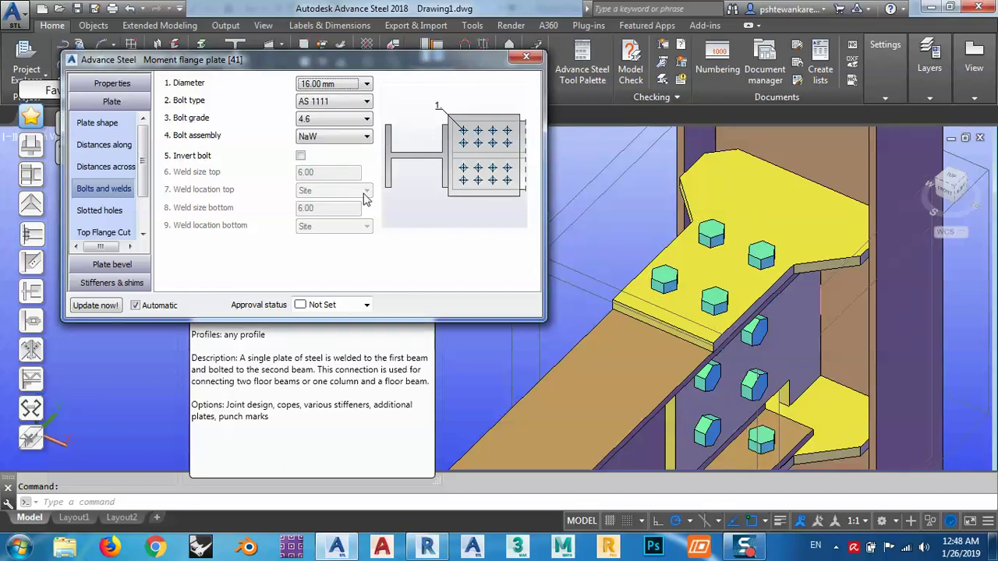
{"action": "left_click", "coordinate": [122, 198]}
{"action": "scroll", "coordinate": [117, 188], "scroll_direction": "down", "scroll_amount": 2}
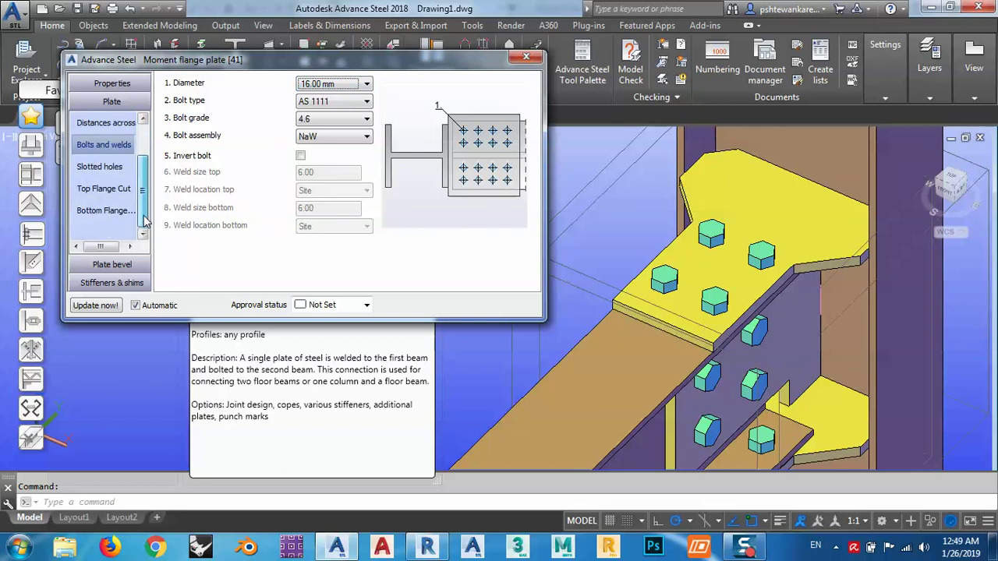
- Review the Plate bevel, Plate preparation and Backing bar pages, then go back to Plate
{"action": "left_click", "coordinate": [105, 264]}
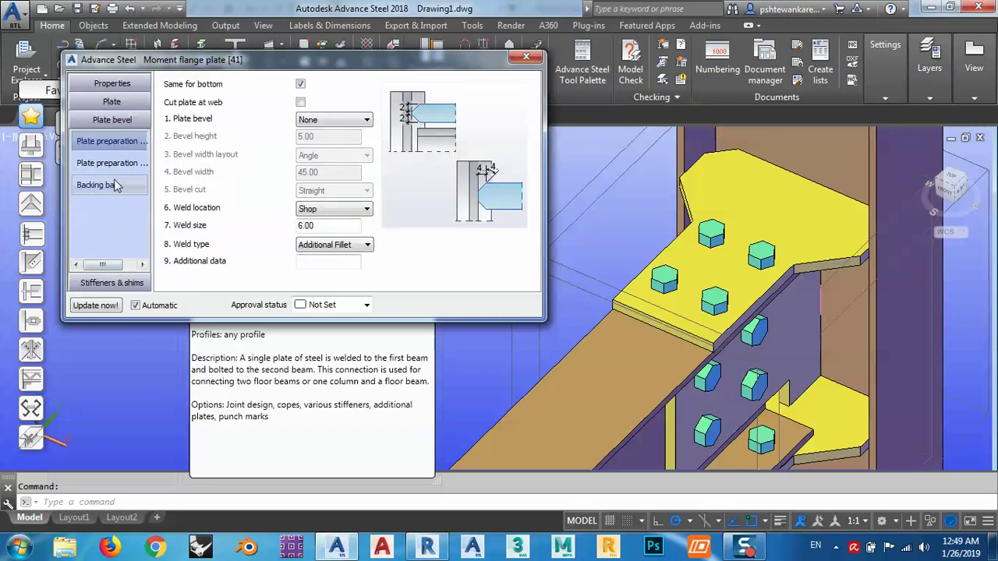
{"action": "left_click", "coordinate": [112, 283]}
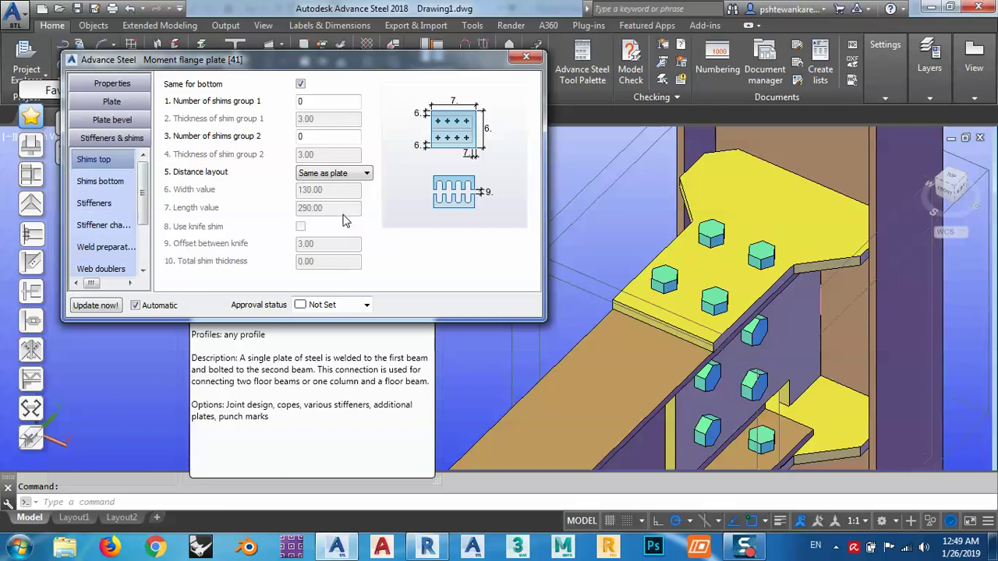
{"action": "middle_click_drag", "start_coordinate": [640, 334], "coordinate": [789, 322], "text": "shift"}
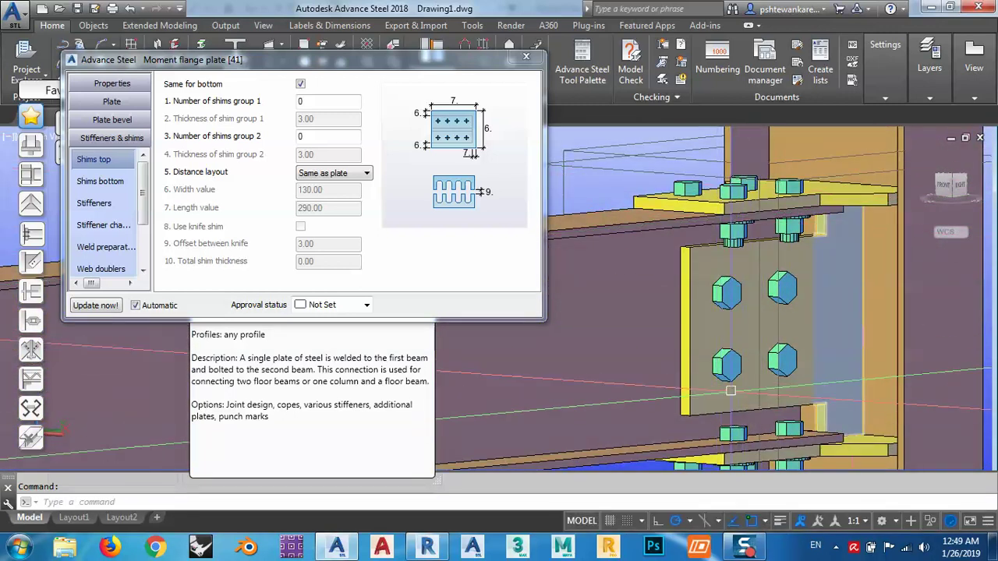
{"action": "mouse_move", "coordinate": [731, 198]}
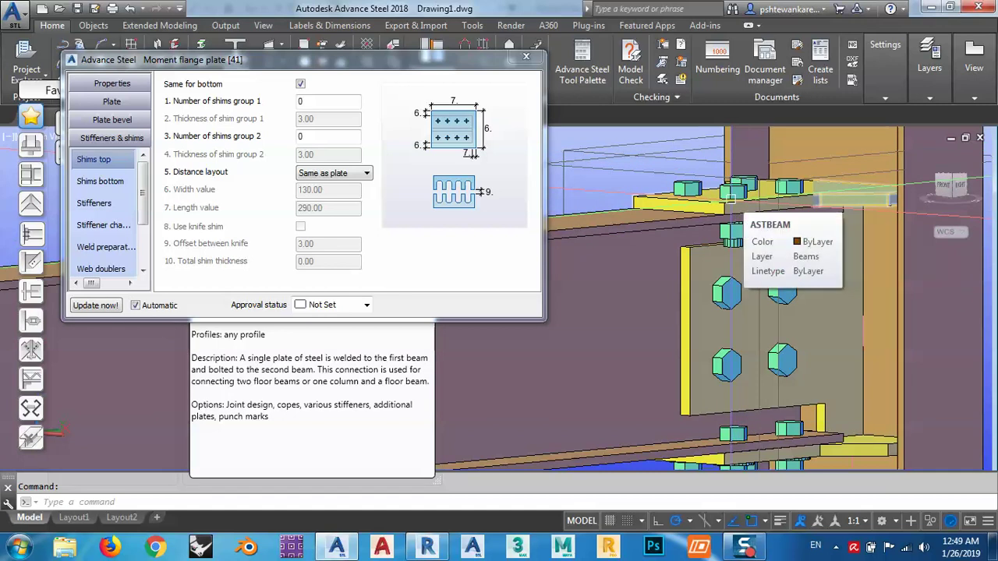
{"action": "left_click", "coordinate": [100, 122]}
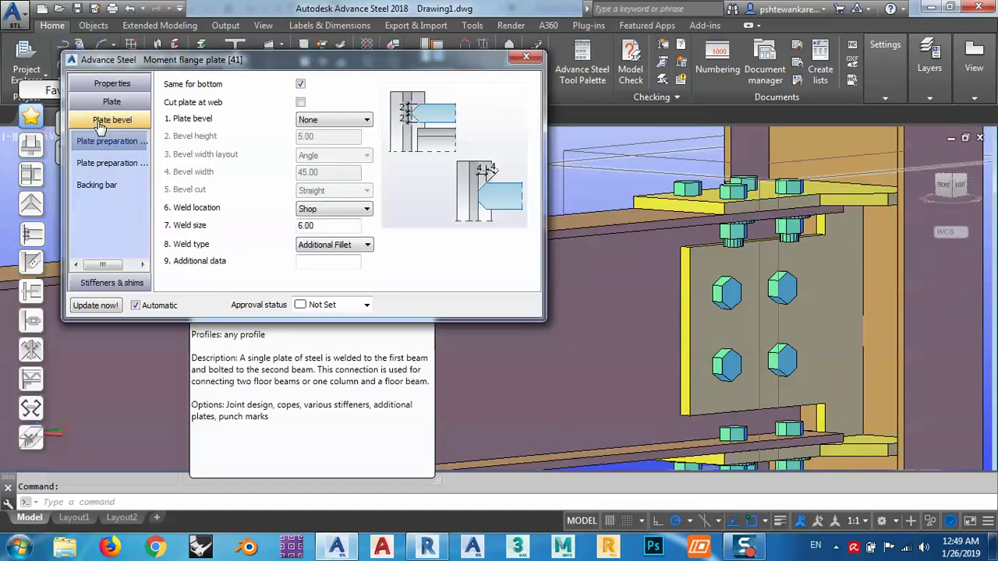
{"action": "left_click", "coordinate": [99, 163]}
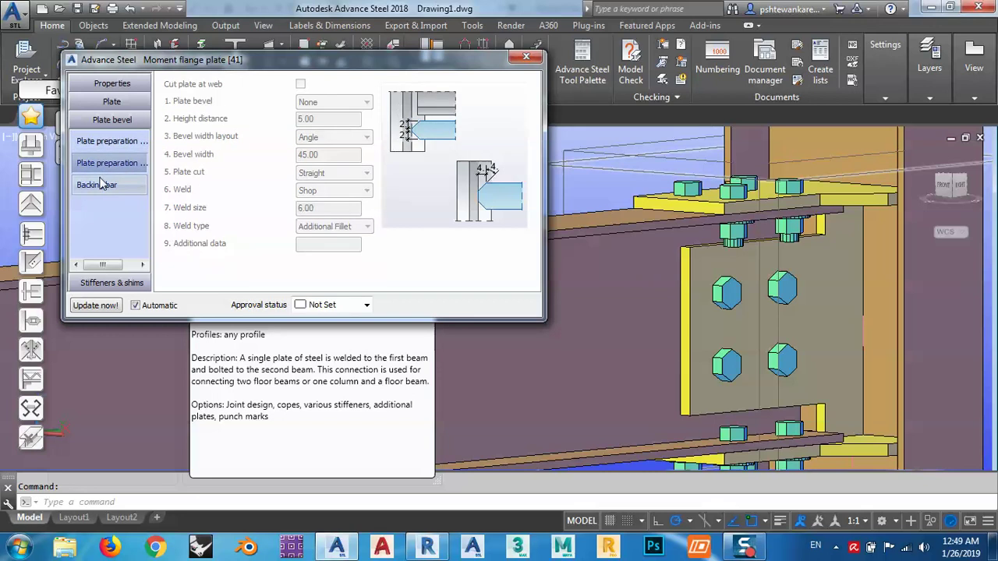
{"action": "left_click", "coordinate": [102, 183]}
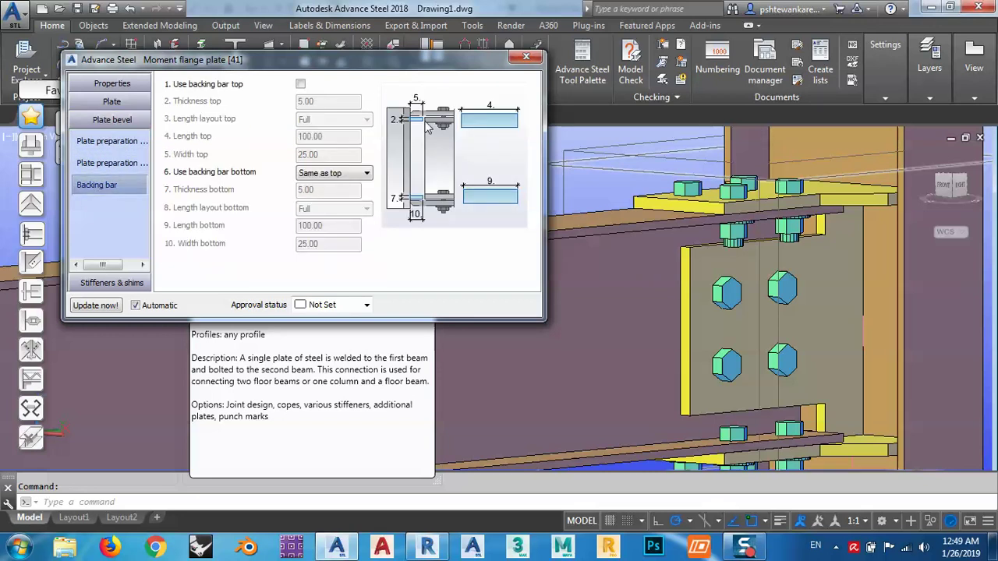
{"action": "left_click", "coordinate": [113, 103]}
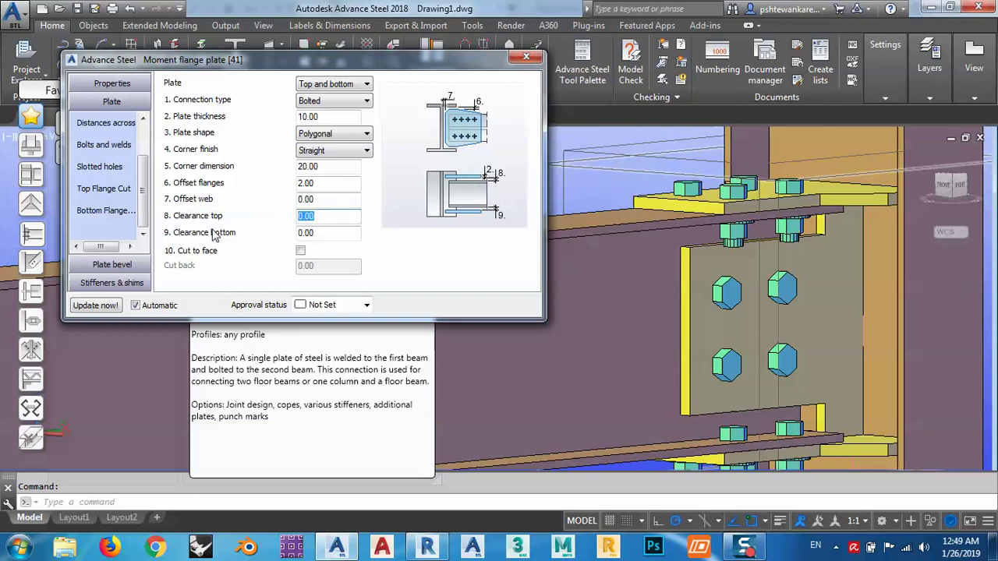
- Enter 5 for Clearance top, then correct it to 4 mm and orbit to check
{"action": "type", "text": "5"}
{"action": "key", "text": "Return"}
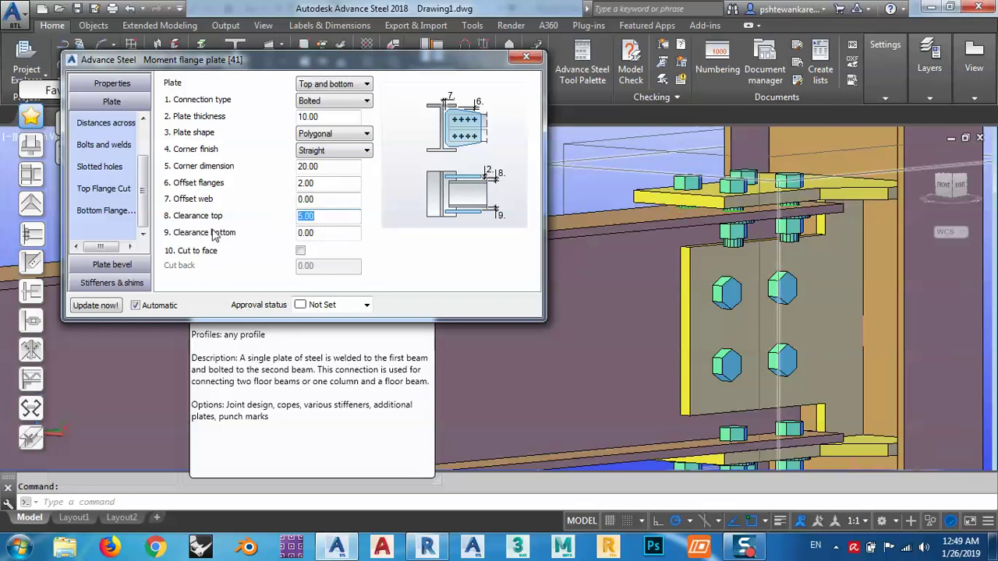
{"action": "mouse_move", "coordinate": [823, 234]}
{"action": "middle_mouse_down", "text": "shift"}
{"action": "mouse_move", "coordinate": [761, 302]}
{"action": "mouse_move", "coordinate": [730, 252]}
{"action": "middle_mouse_up", "text": "shift"}
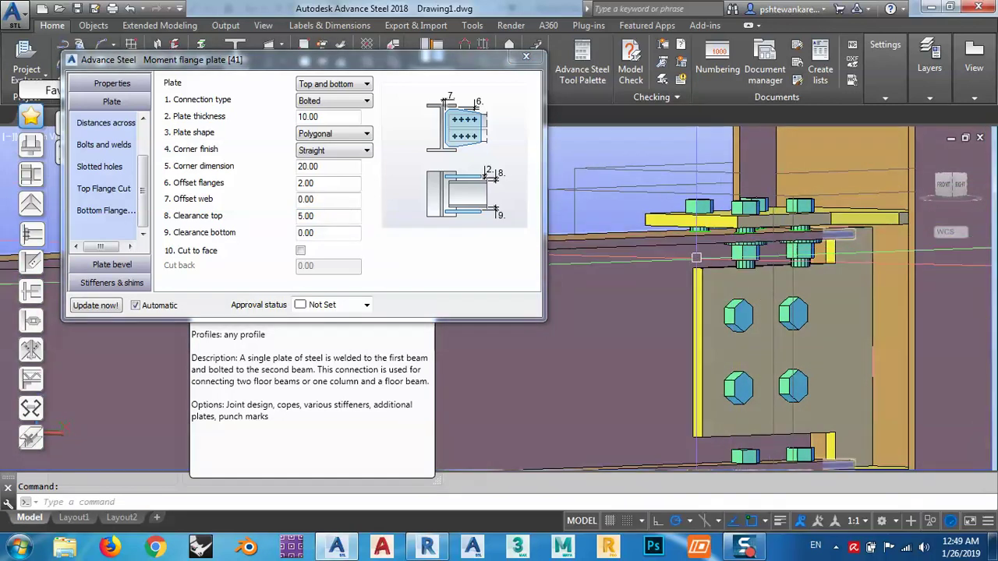
{"action": "double_click", "coordinate": [322, 216]}
{"action": "type", "text": "4"}
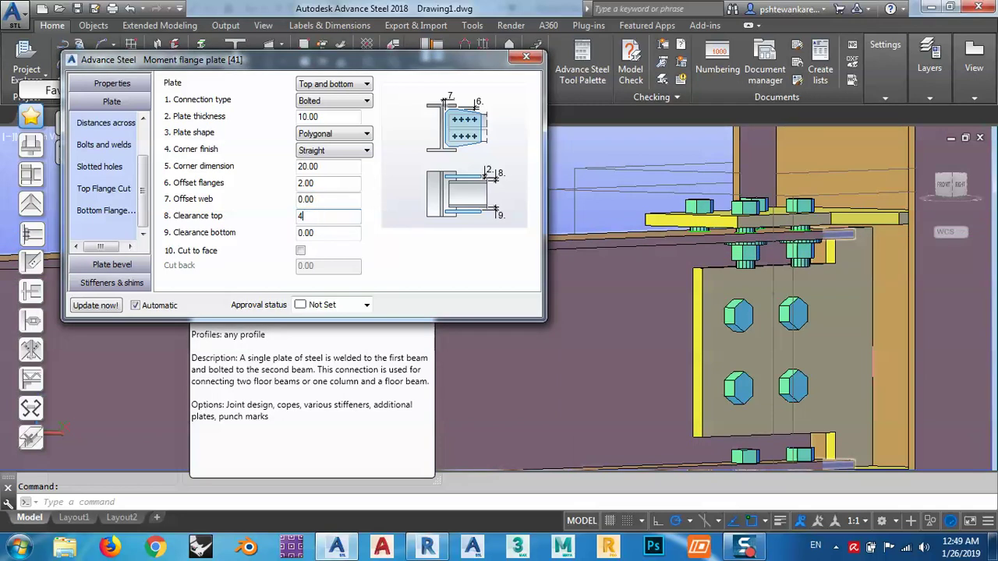
{"action": "key", "text": "Return"}
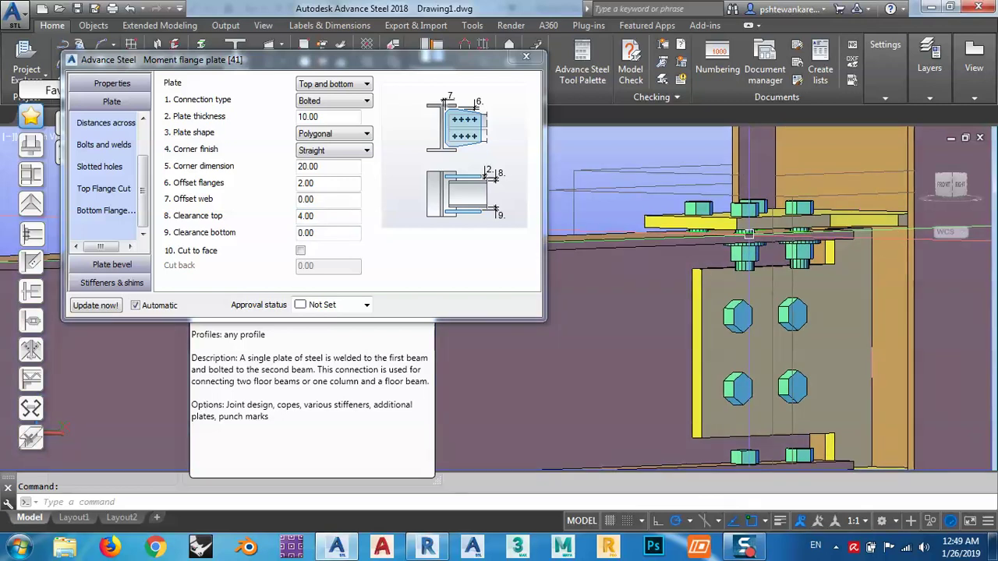
{"action": "scroll", "coordinate": [768, 240], "scroll_direction": "up", "scroll_amount": 5}
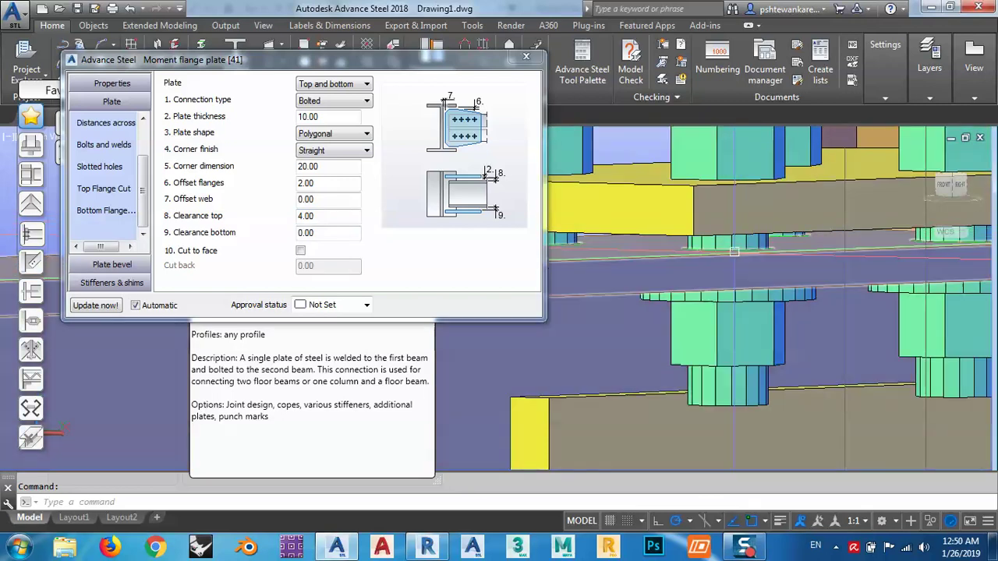
{"action": "mouse_move", "coordinate": [768, 240]}
{"action": "middle_mouse_down", "text": "shift"}
{"action": "mouse_move", "coordinate": [761, 252]}
{"action": "mouse_move", "coordinate": [772, 279]}
{"action": "mouse_move", "coordinate": [768, 261]}
{"action": "middle_mouse_up", "text": "shift"}
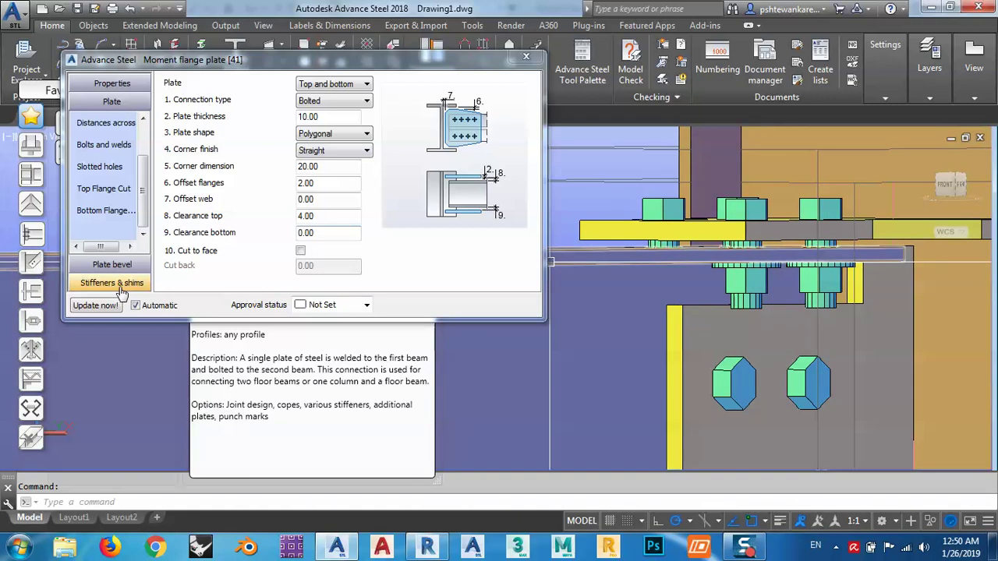
- On Shims top, uncheck Same for bottom, set group 1 shims to 1, layout Same as plate
{"action": "left_click", "coordinate": [112, 283]}
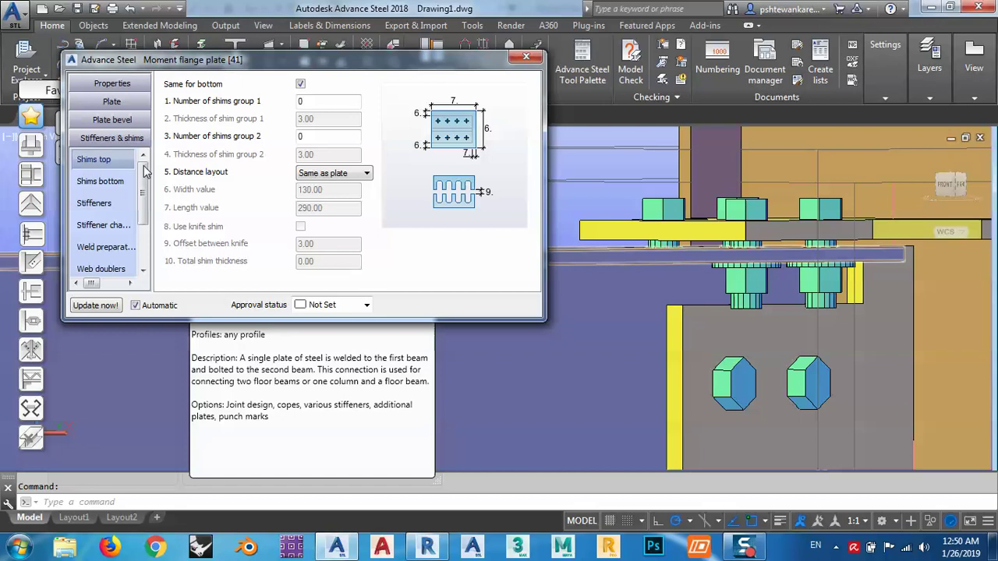
{"action": "left_click", "coordinate": [301, 85]}
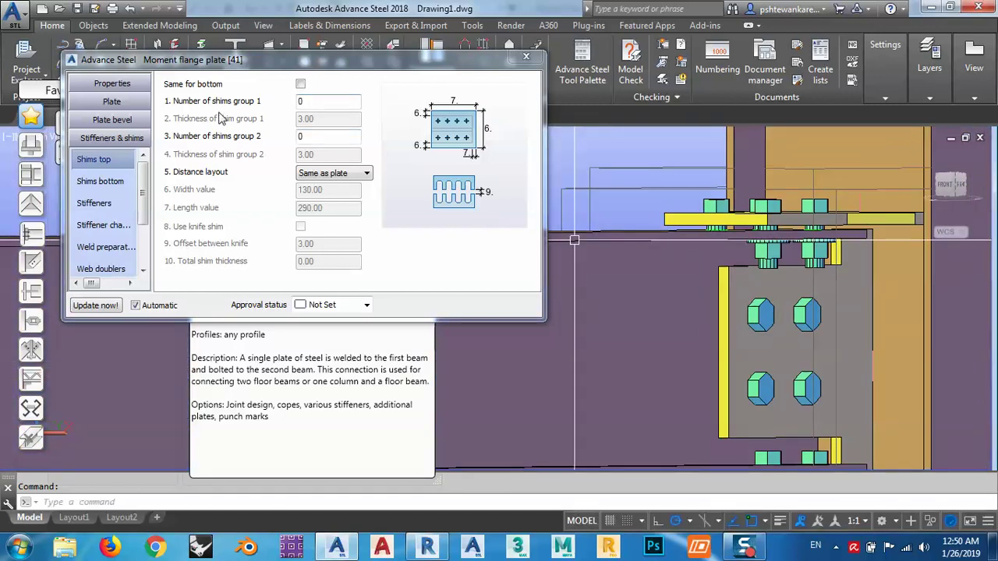
{"action": "left_click_drag", "start_coordinate": [313, 102], "coordinate": [279, 106]}
{"action": "type", "text": "1"}
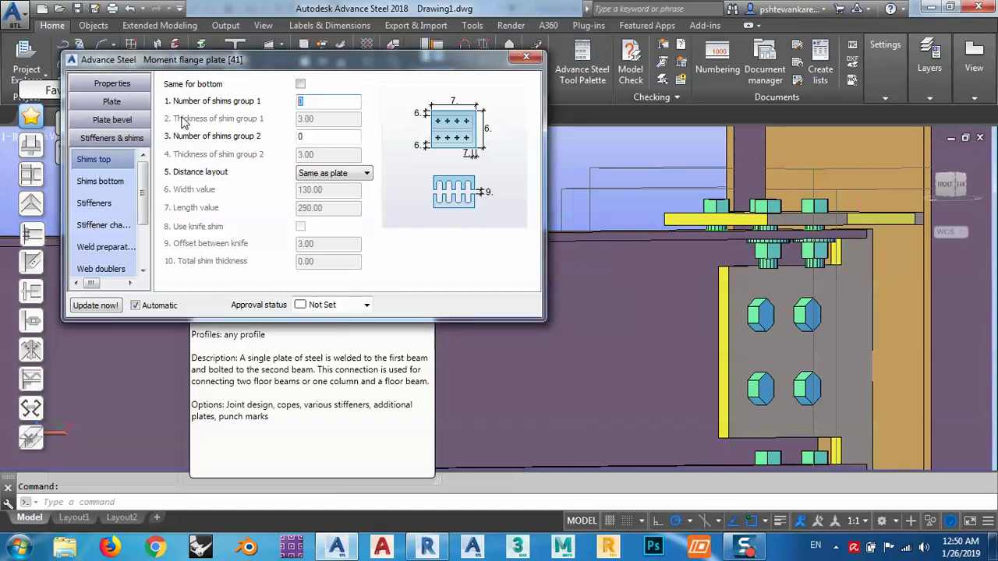
{"action": "left_click", "coordinate": [322, 138]}
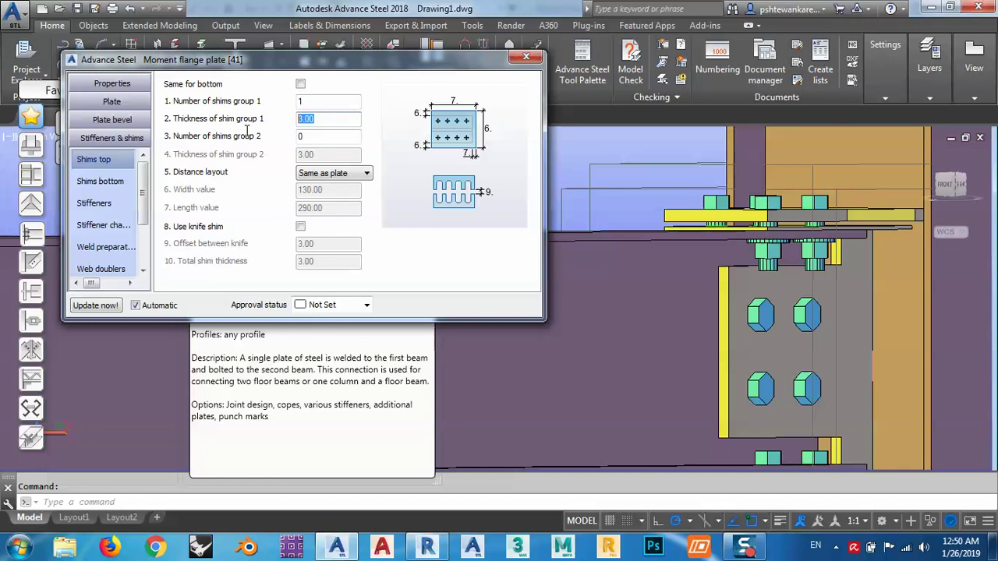
{"action": "left_click", "coordinate": [353, 176]}
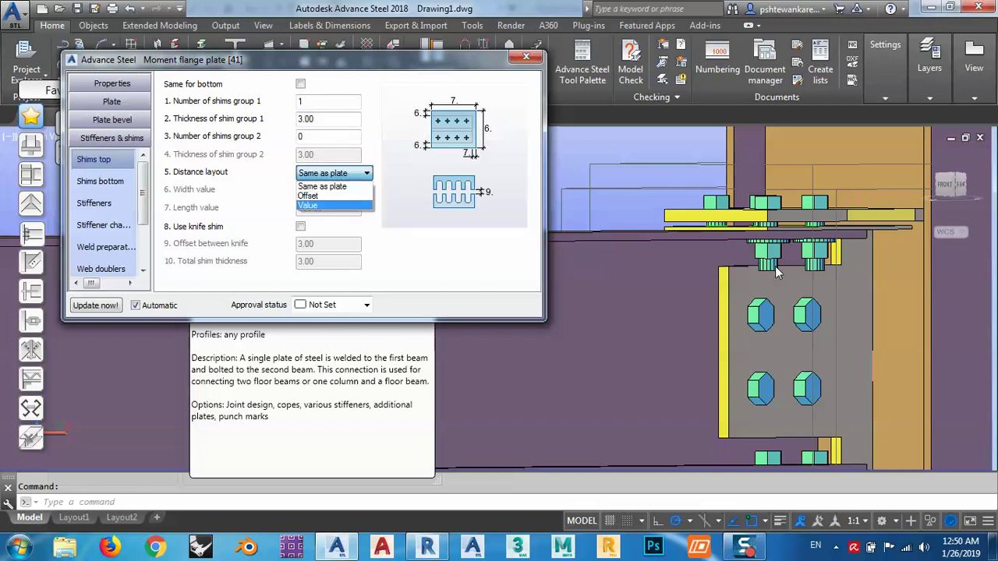
{"action": "left_click", "coordinate": [331, 188]}
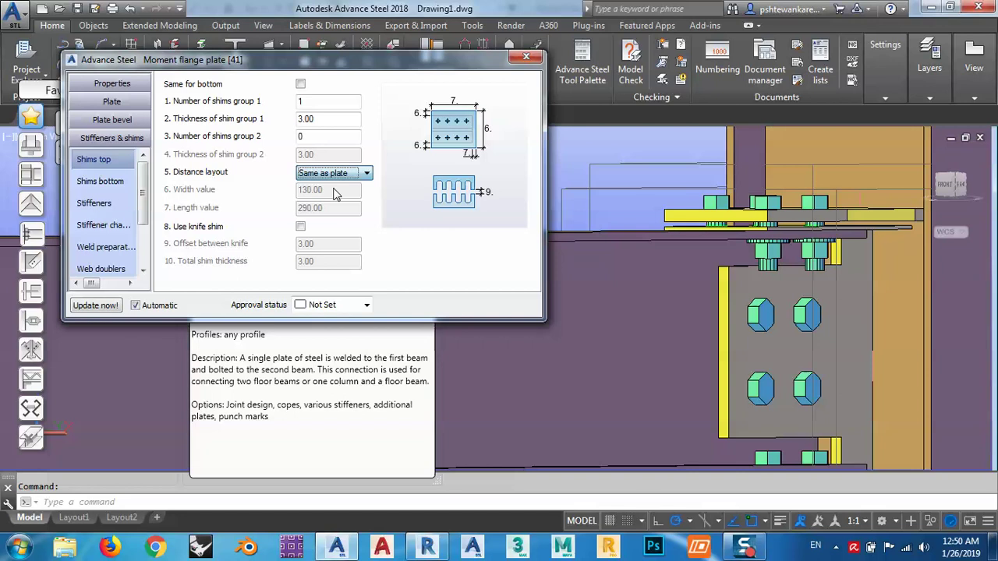
- Orbit and zoom to an isometric view to inspect the new top shim
{"action": "middle_click_drag", "start_coordinate": [789, 292], "coordinate": [748, 309], "text": "shift"}
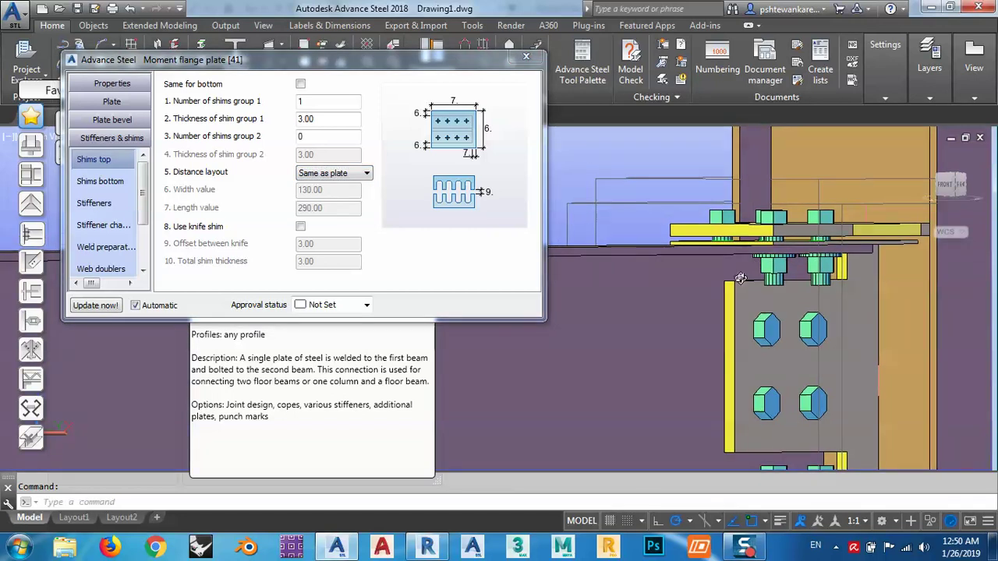
{"action": "scroll", "coordinate": [749, 309], "scroll_direction": "up", "scroll_amount": 2}
{"action": "scroll", "coordinate": [751, 311], "scroll_direction": "up", "scroll_amount": 2}
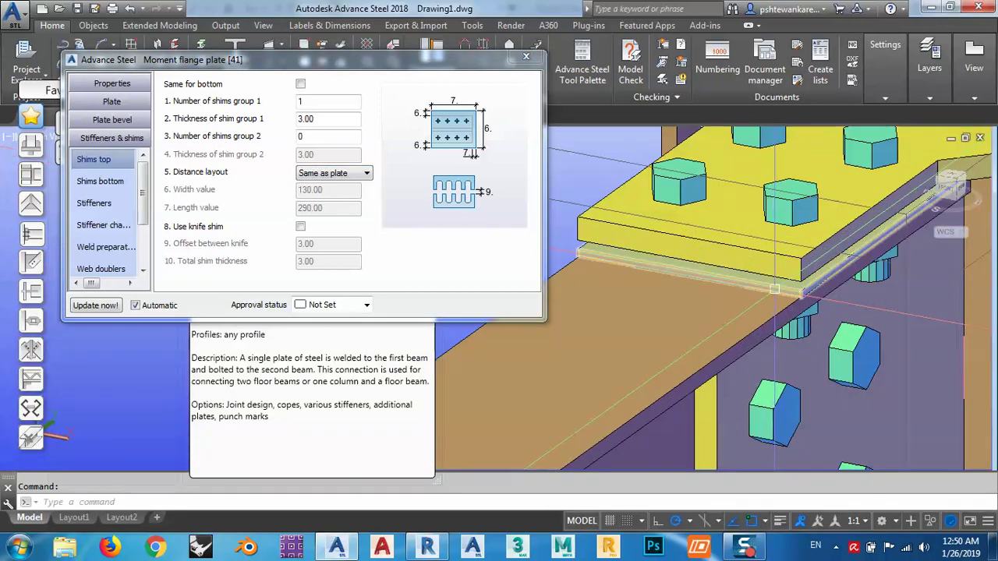
{"action": "scroll", "coordinate": [753, 311], "scroll_direction": "up", "scroll_amount": 2}
{"action": "scroll", "coordinate": [756, 312], "scroll_direction": "up", "scroll_amount": 2}
{"action": "scroll", "coordinate": [756, 312], "scroll_direction": "down", "scroll_amount": 2}
{"action": "scroll", "coordinate": [760, 321], "scroll_direction": "down", "scroll_amount": 2}
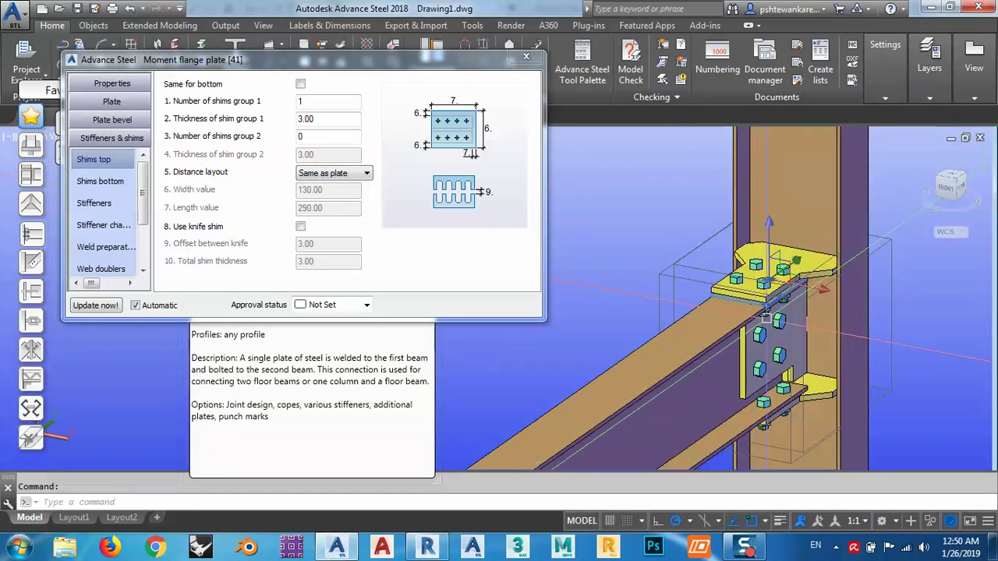
{"action": "scroll", "coordinate": [763, 329], "scroll_direction": "down", "scroll_amount": 2}
{"action": "key", "text": "Escape"}
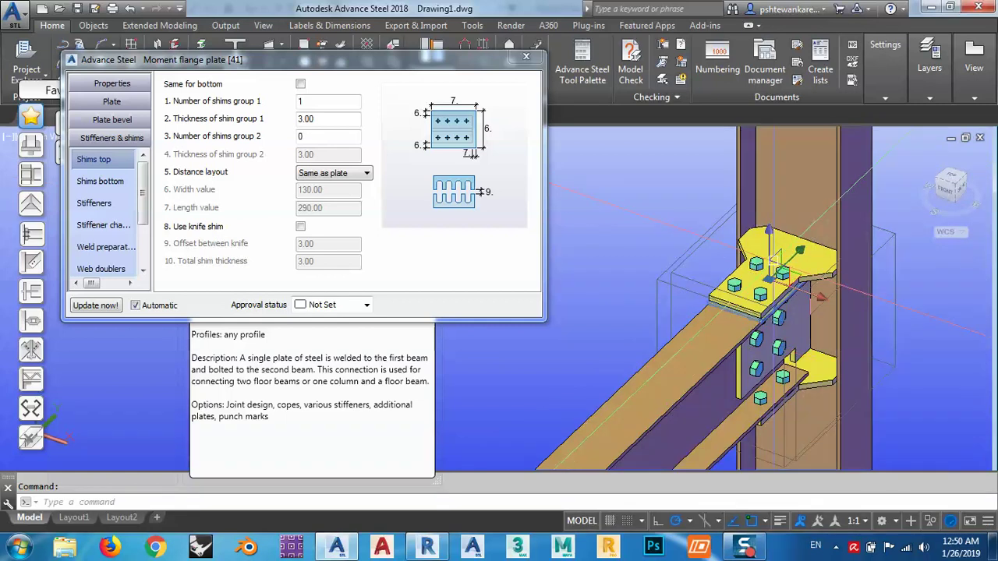
- Switch the shim Distance layout to Values and enter width 100 and length 150
{"action": "left_click", "coordinate": [327, 173]}
{"action": "left_click", "coordinate": [312, 194]}
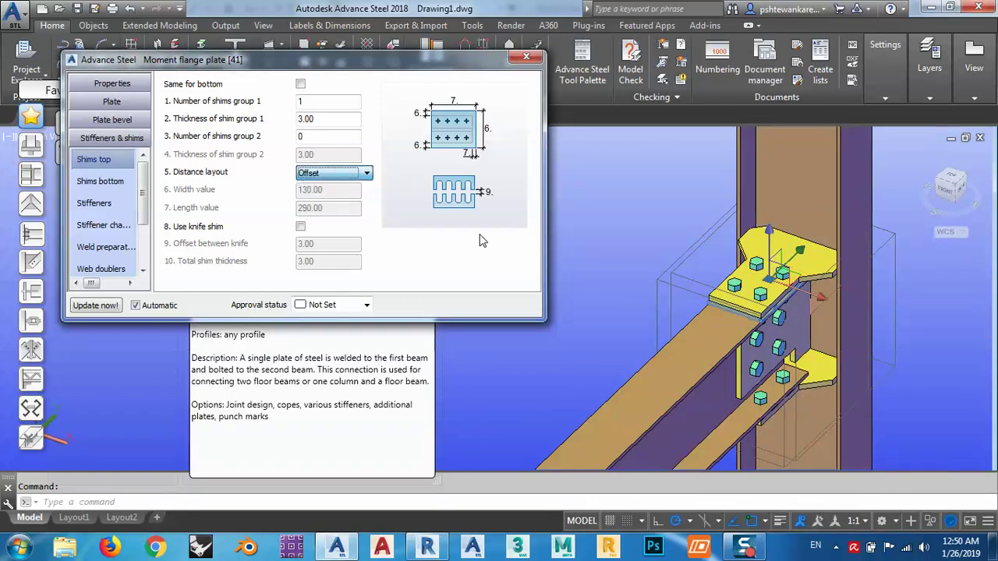
{"action": "left_click", "coordinate": [343, 173]}
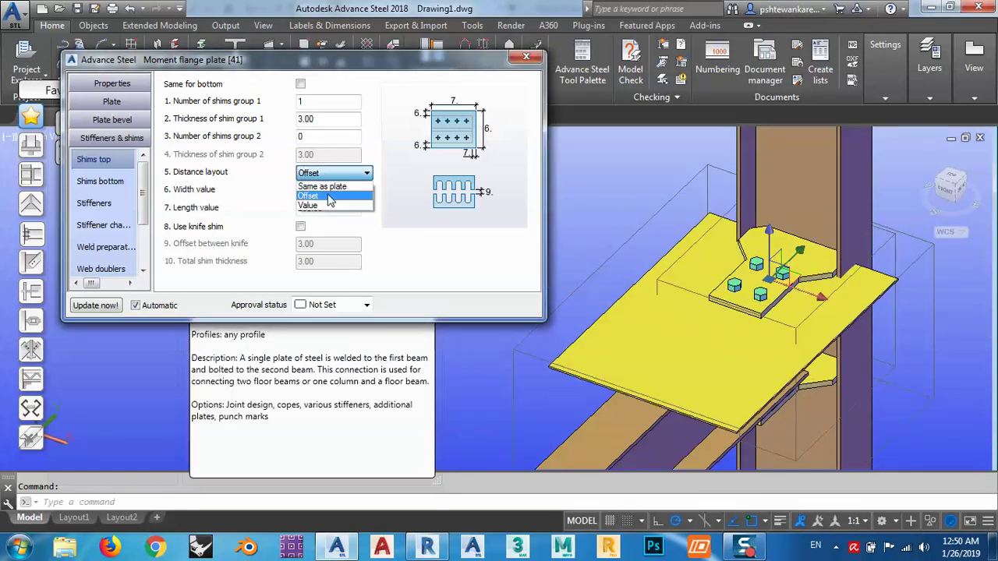
{"action": "left_click", "coordinate": [327, 204]}
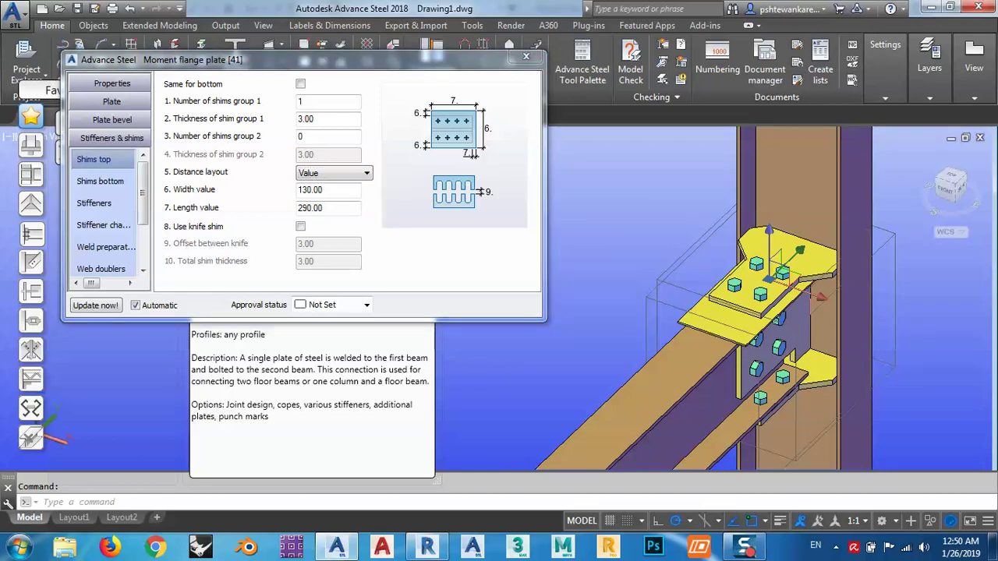
{"action": "left_click_drag", "start_coordinate": [333, 210], "coordinate": [293, 209]}
{"action": "key", "text": "BackSpace"}
{"action": "type", "text": "150"}
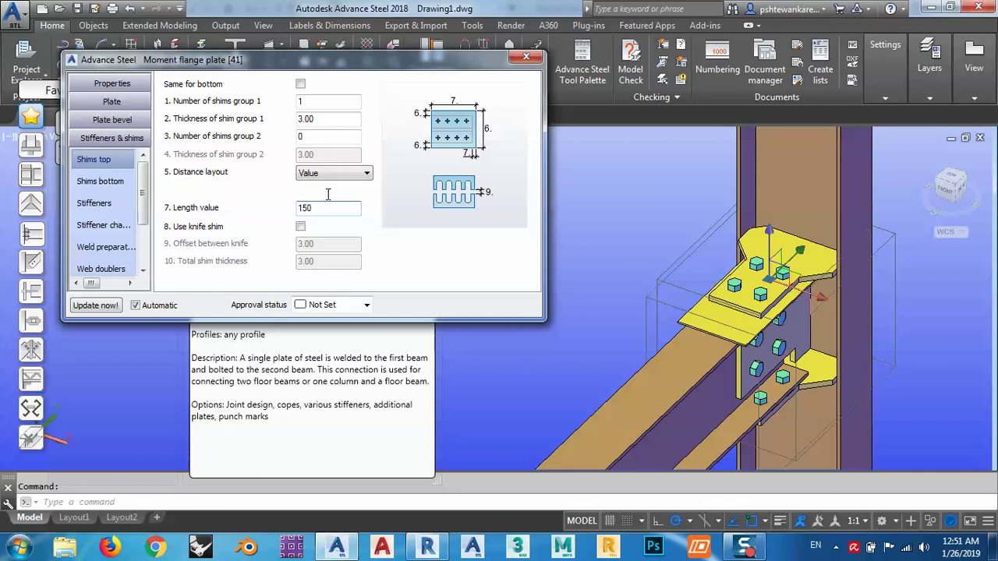
{"action": "left_click", "coordinate": [329, 191]}
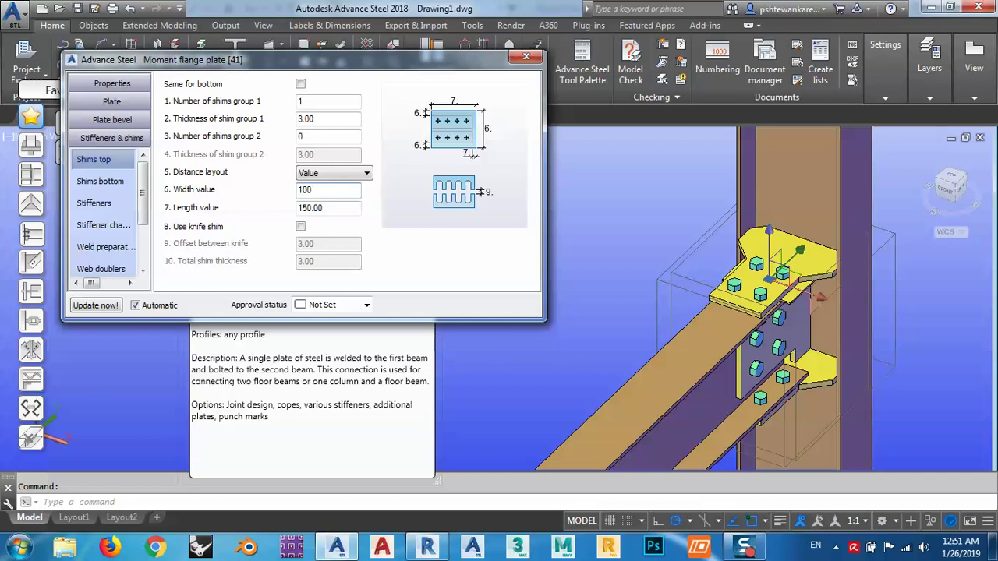
{"action": "left_click", "coordinate": [328, 209]}
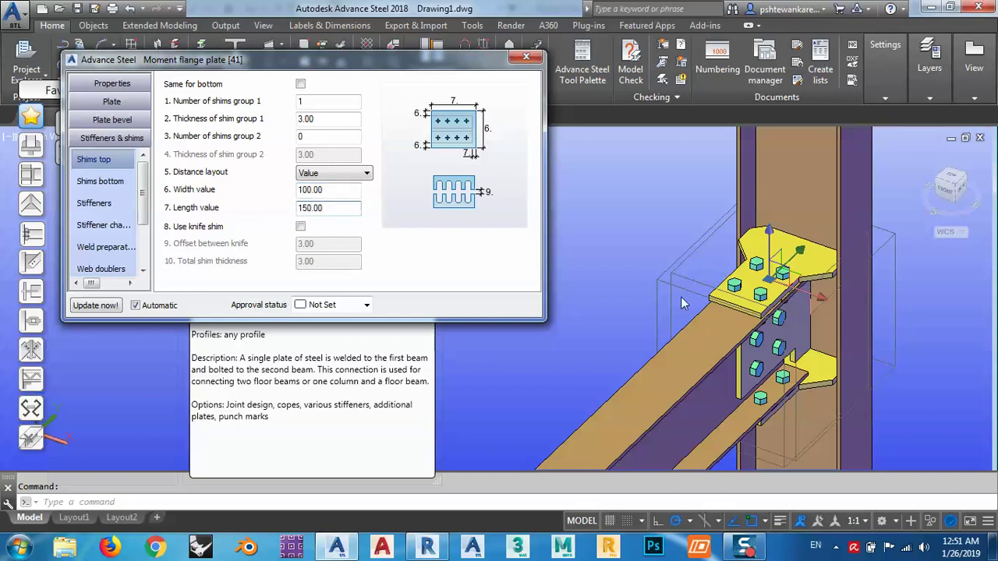
{"action": "mouse_move", "coordinate": [680, 296]}
{"action": "middle_mouse_down", "text": "shift"}
{"action": "mouse_move", "coordinate": [731, 266]}
{"action": "mouse_move", "coordinate": [686, 296]}
{"action": "middle_mouse_up", "text": "shift"}
- Set the top shim's distance layout to 'Same as plate' and make it a knife shim
{"action": "left_click", "coordinate": [329, 173]}
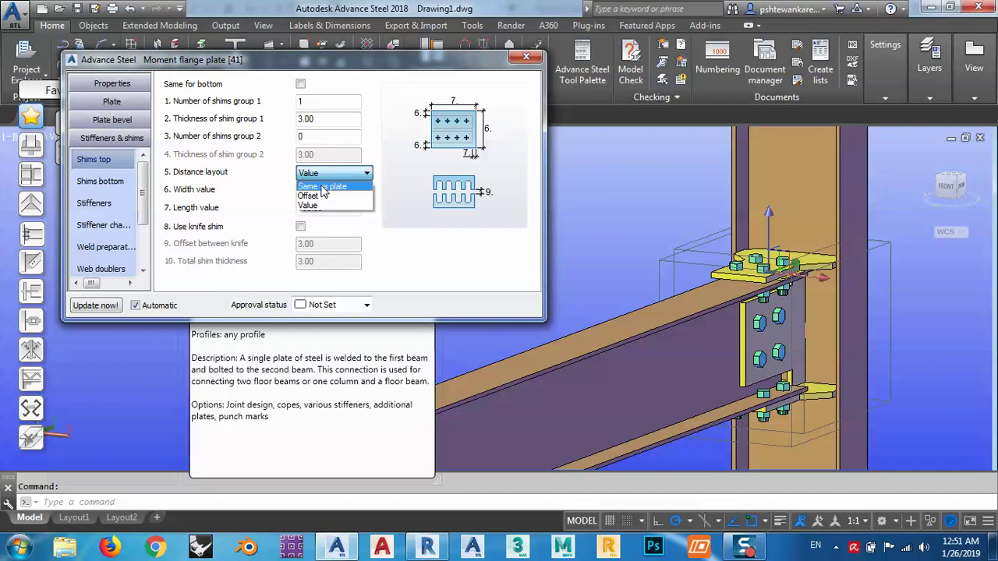
{"action": "left_click", "coordinate": [322, 187]}
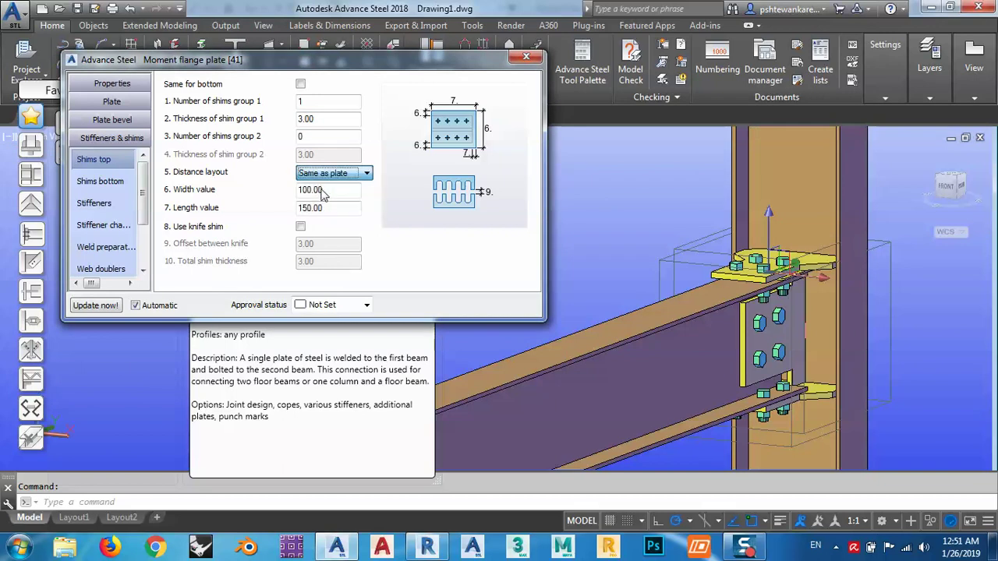
{"action": "left_click", "coordinate": [301, 227]}
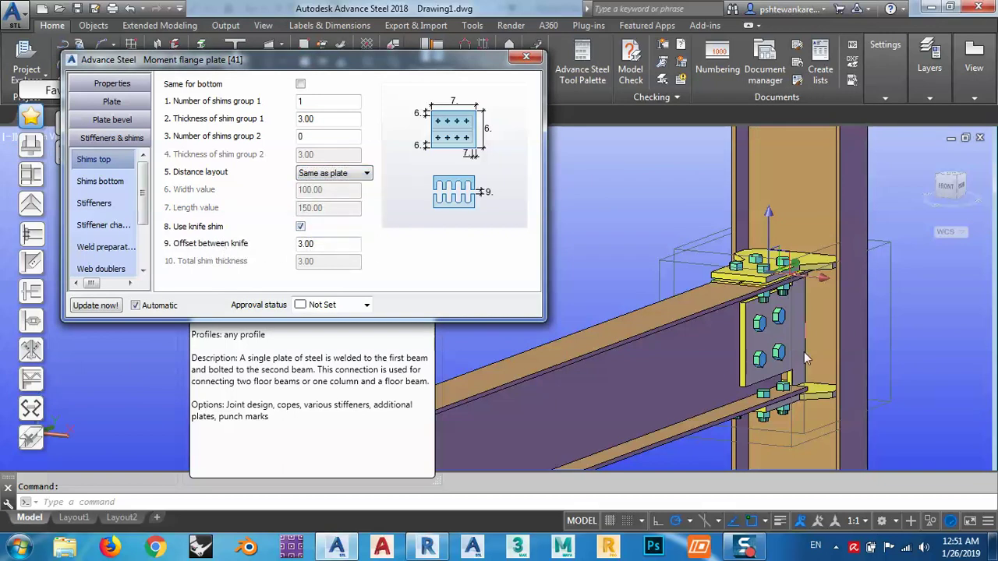
{"action": "scroll", "coordinate": [746, 289], "scroll_direction": "up", "scroll_amount": 2}
{"action": "scroll", "coordinate": [749, 285], "scroll_direction": "up", "scroll_amount": 3}
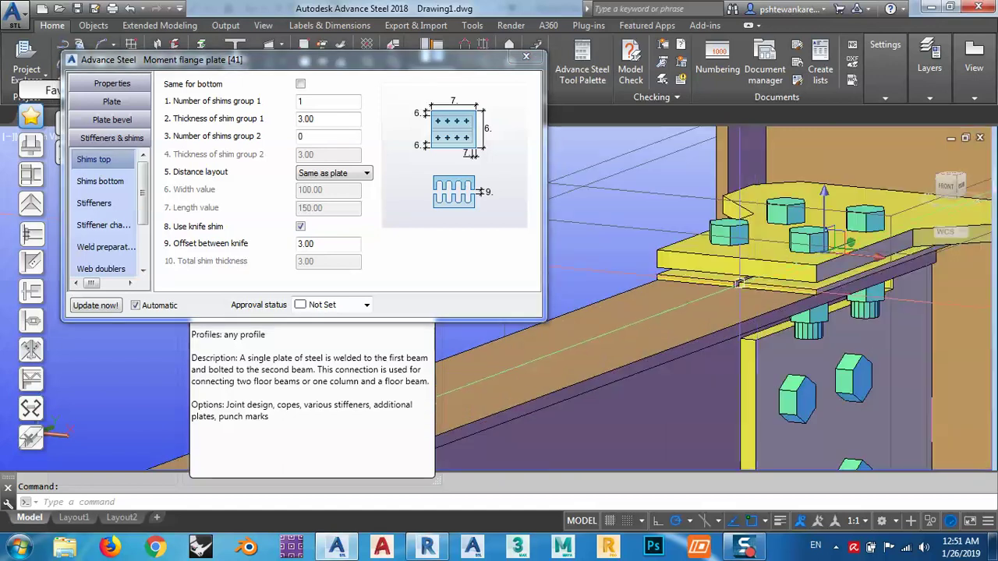
- Orbit and zoom around the connection to inspect the knife shim plate
{"action": "middle_click_drag", "start_coordinate": [754, 284], "coordinate": [746, 351], "text": "shift"}
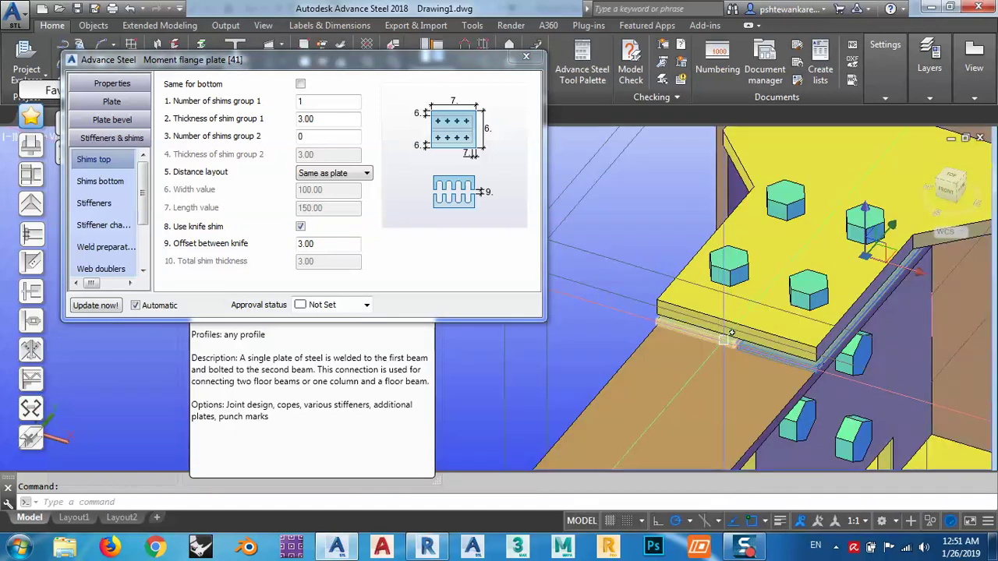
{"action": "scroll", "coordinate": [725, 341], "scroll_direction": "up", "scroll_amount": 3}
{"action": "scroll", "coordinate": [725, 341], "scroll_direction": "down", "scroll_amount": 4}
{"action": "middle_click_drag", "start_coordinate": [726, 341], "coordinate": [646, 357], "text": "shift"}
{"action": "scroll", "coordinate": [775, 348], "scroll_direction": "up", "scroll_amount": 3}
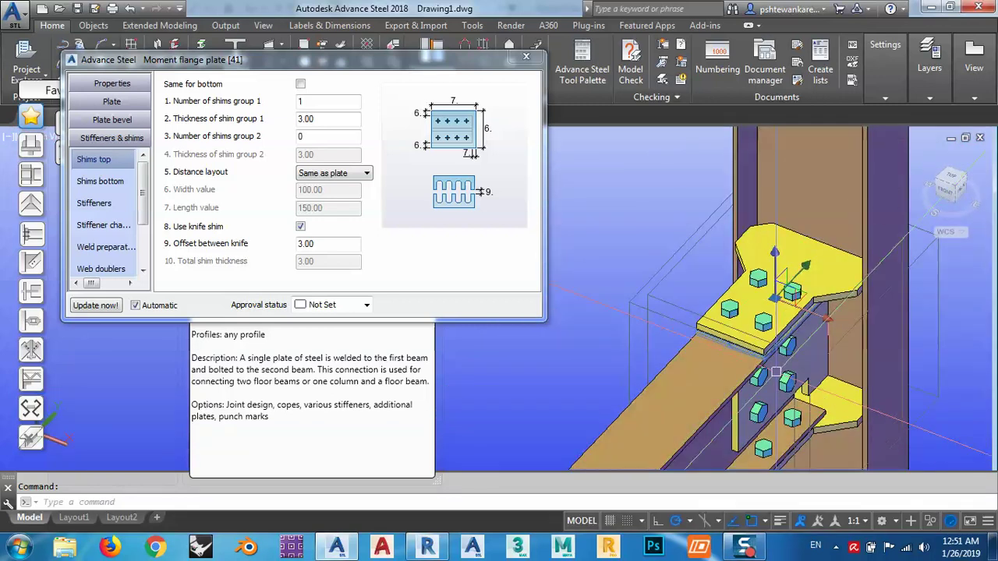
{"action": "scroll", "coordinate": [776, 349], "scroll_direction": "up", "scroll_amount": 2}
{"action": "middle_click_drag", "start_coordinate": [775, 348], "coordinate": [678, 334], "text": "shift"}
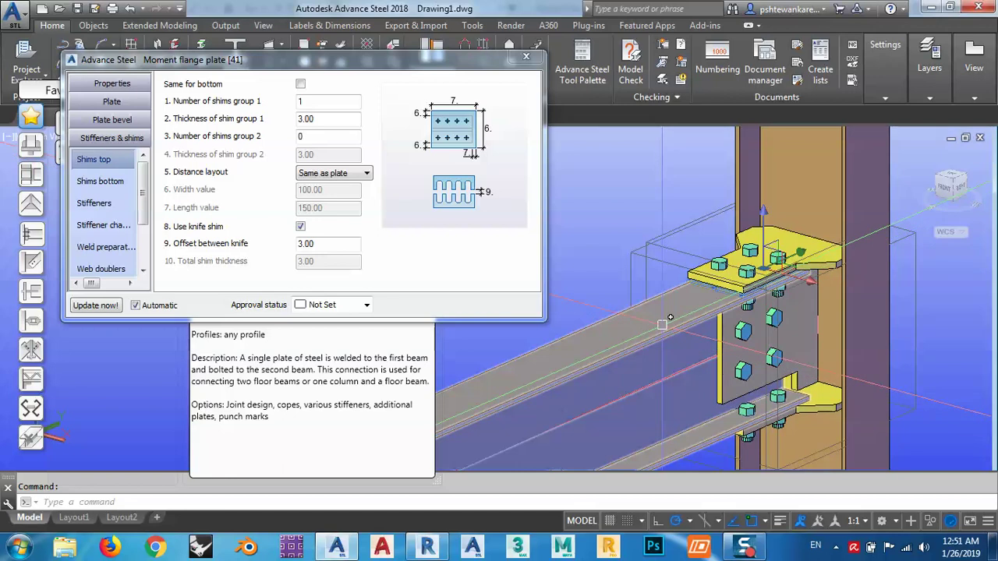
{"action": "middle_click_drag", "start_coordinate": [679, 333], "coordinate": [663, 332], "text": "shift"}
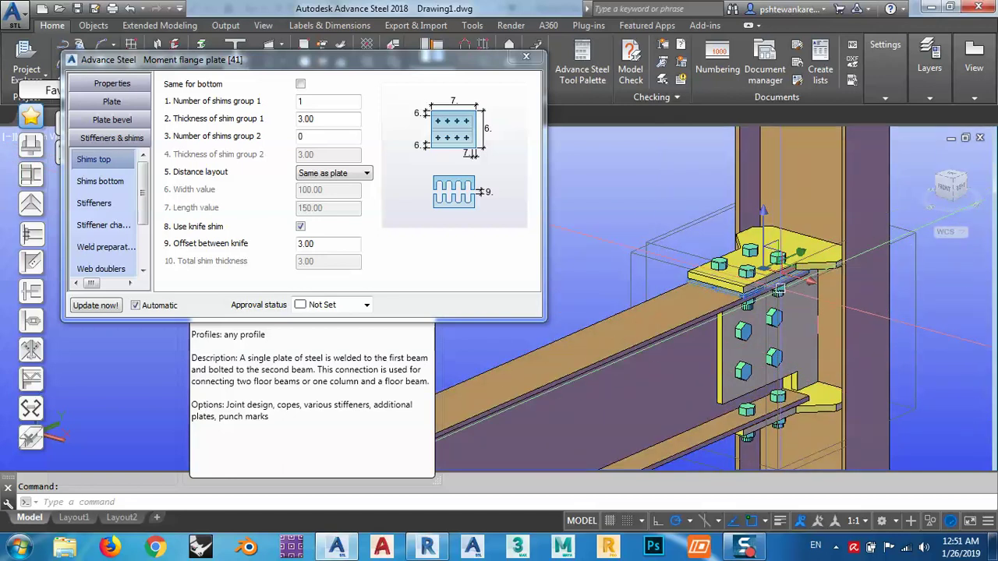
{"action": "middle_click_drag", "start_coordinate": [778, 275], "coordinate": [659, 272], "text": "shift"}
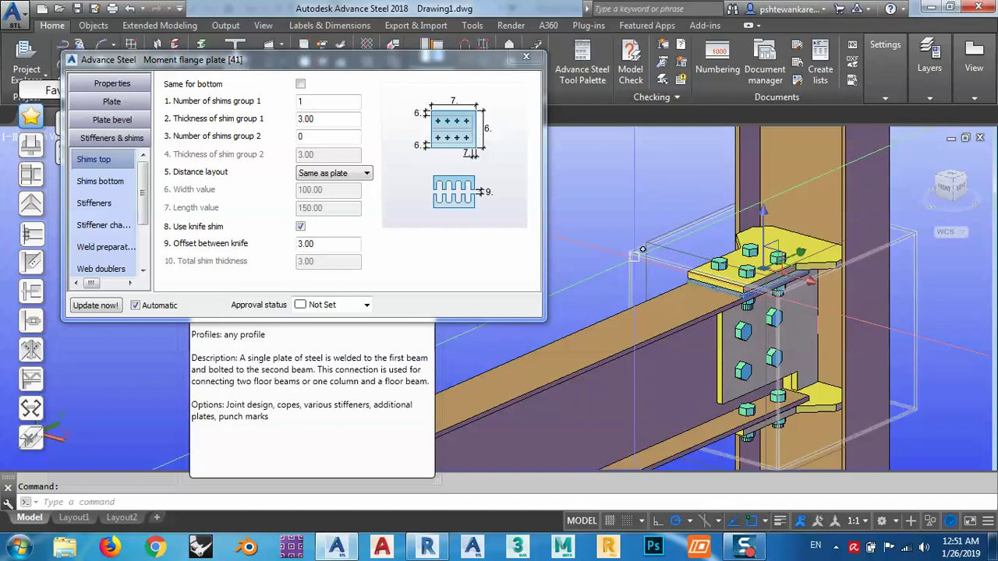
{"action": "mouse_move", "coordinate": [659, 272]}
{"action": "middle_mouse_down", "text": "shift"}
{"action": "mouse_move", "coordinate": [753, 332]}
{"action": "mouse_move", "coordinate": [770, 299]}
{"action": "middle_mouse_up", "text": "shift"}
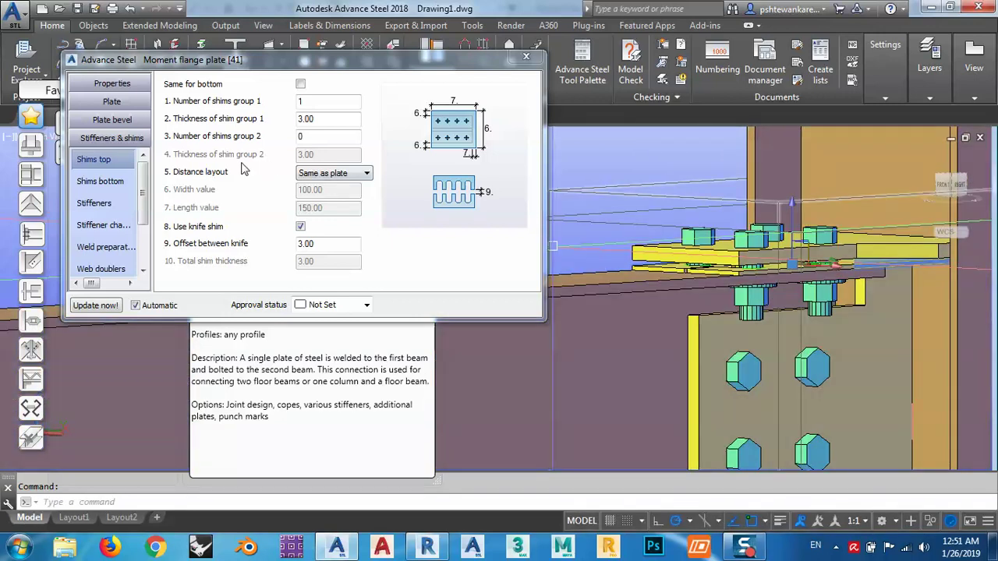
- Give the flange plate a 1 mm top clearance, keeping zero bottom clearance, and check the gap
{"action": "left_click", "coordinate": [112, 120]}
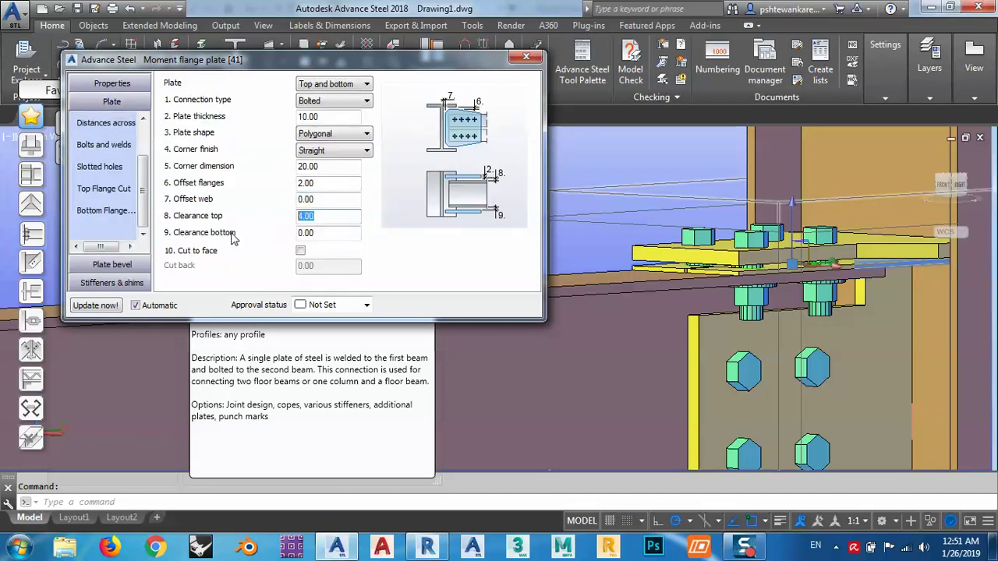
{"action": "type", "text": "0"}
{"action": "key", "text": "Return"}
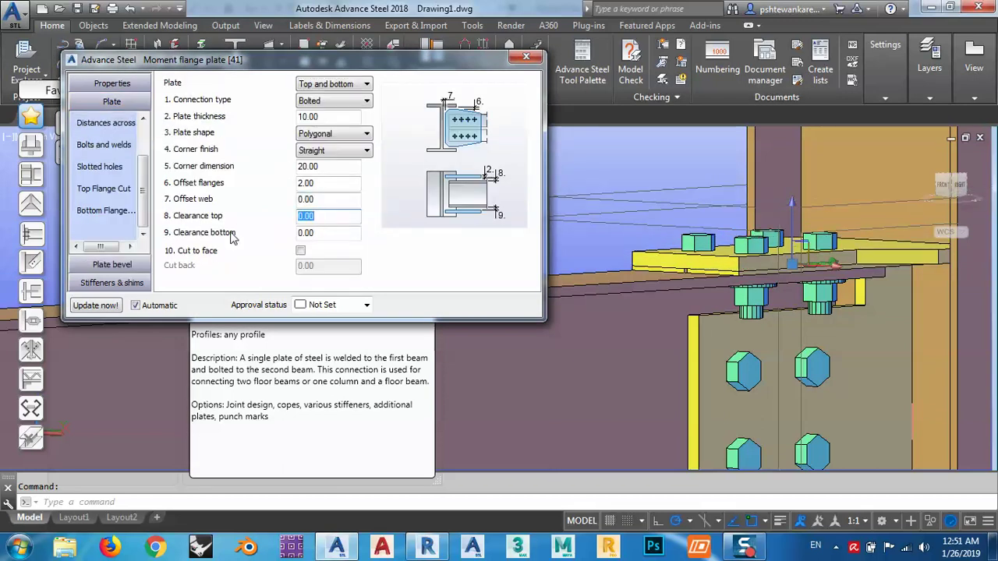
{"action": "key", "text": "Tab"}
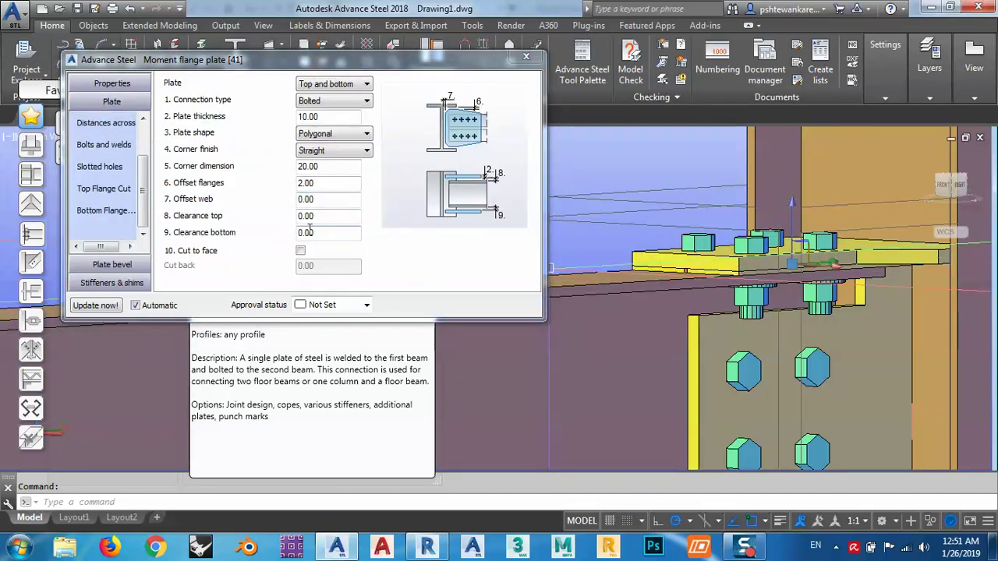
{"action": "scroll", "coordinate": [760, 304], "scroll_direction": "up", "scroll_amount": 5}
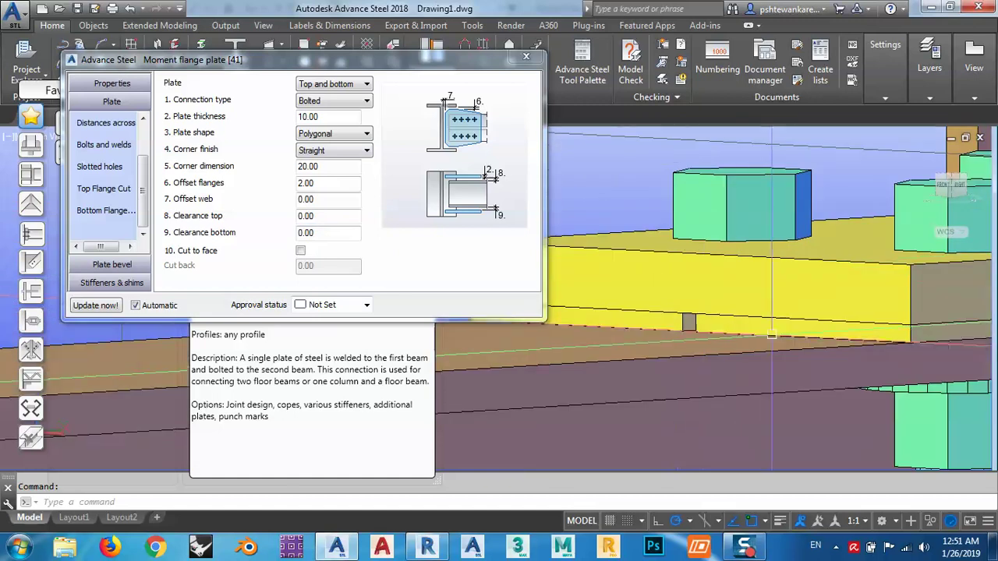
{"action": "scroll", "coordinate": [772, 327], "scroll_direction": "down", "scroll_amount": 3}
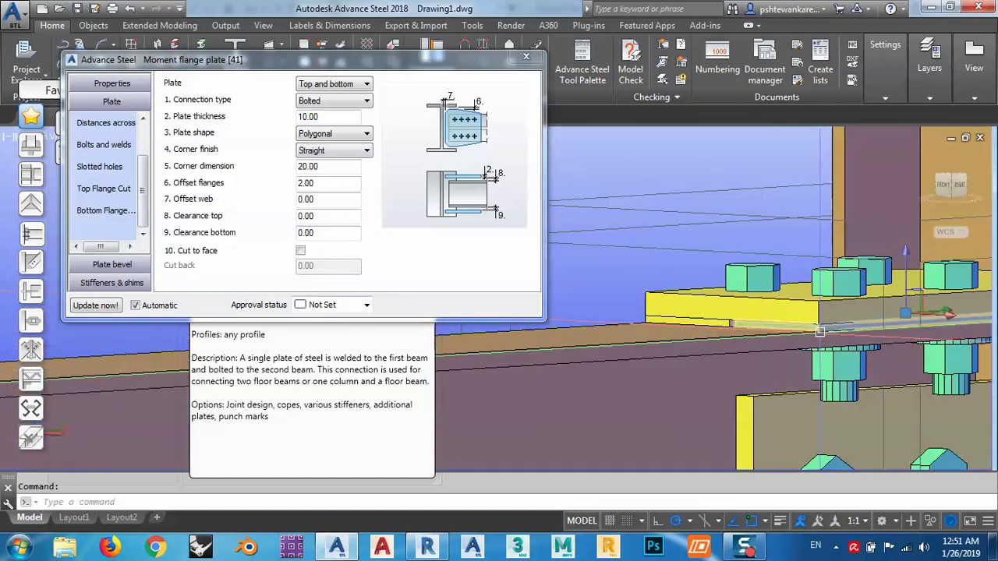
{"action": "scroll", "coordinate": [822, 330], "scroll_direction": "up", "scroll_amount": 2}
{"action": "left_click", "coordinate": [328, 216]}
{"action": "type", "text": "1"}
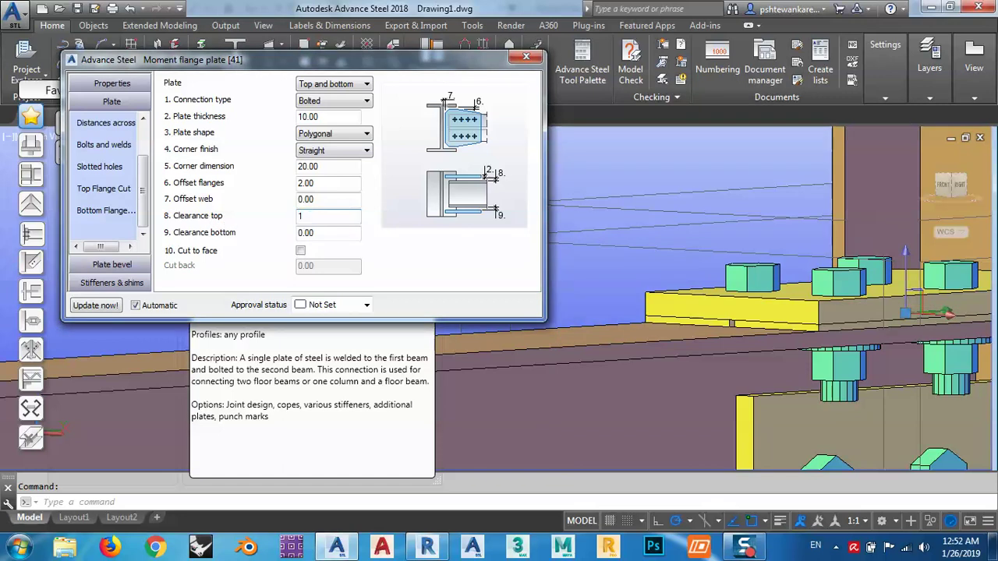
{"action": "key", "text": "Return"}
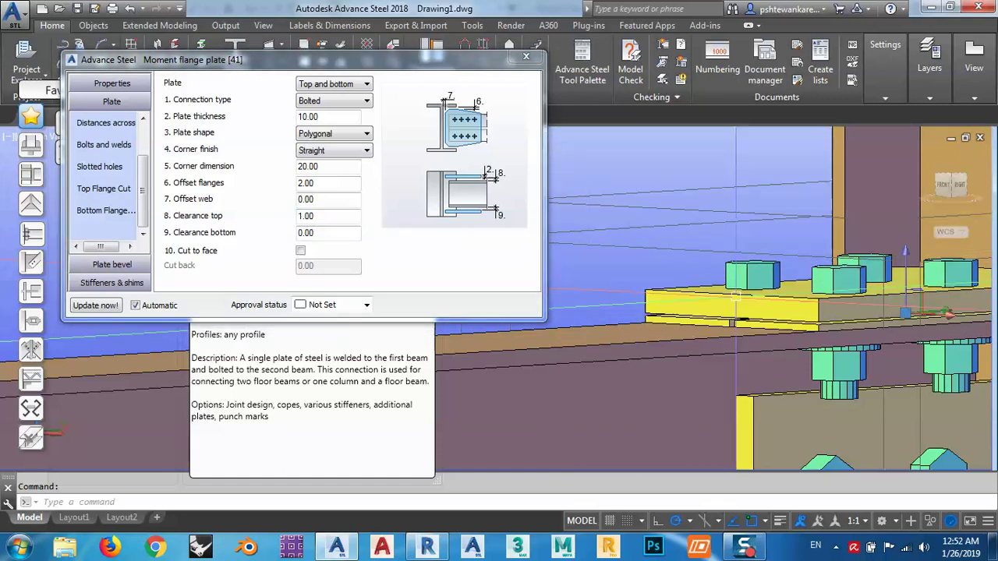
{"action": "scroll", "coordinate": [812, 328], "scroll_direction": "up", "scroll_amount": 3}
{"action": "scroll", "coordinate": [813, 328], "scroll_direction": "down", "scroll_amount": 2}
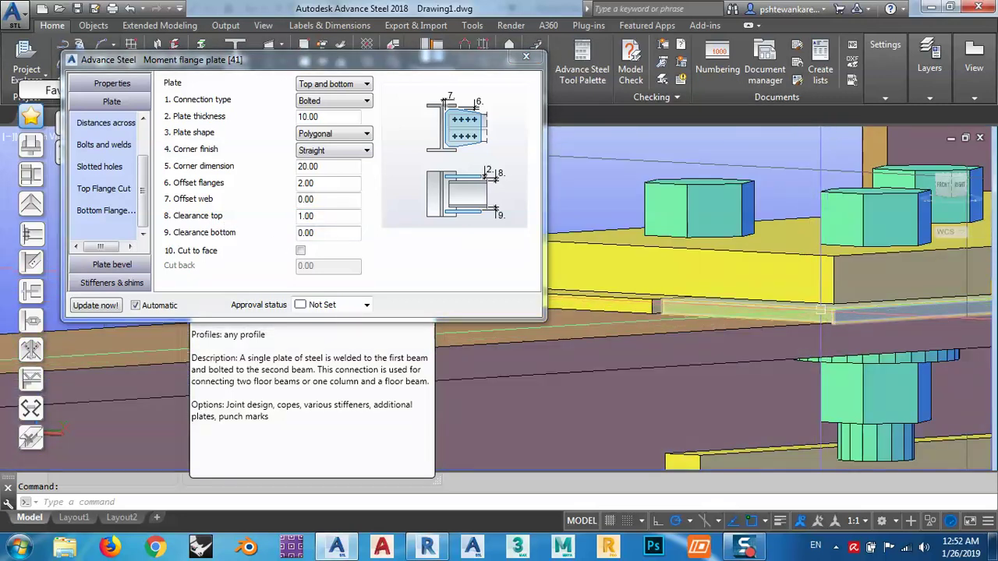
{"action": "scroll", "coordinate": [795, 320], "scroll_direction": "down", "scroll_amount": 2}
{"action": "scroll", "coordinate": [770, 310], "scroll_direction": "down", "scroll_amount": 2}
{"action": "mouse_move", "coordinate": [770, 310]}
{"action": "middle_mouse_down", "text": "shift"}
{"action": "mouse_move", "coordinate": [793, 387]}
{"action": "mouse_move", "coordinate": [635, 322]}
{"action": "middle_mouse_up", "text": "shift"}
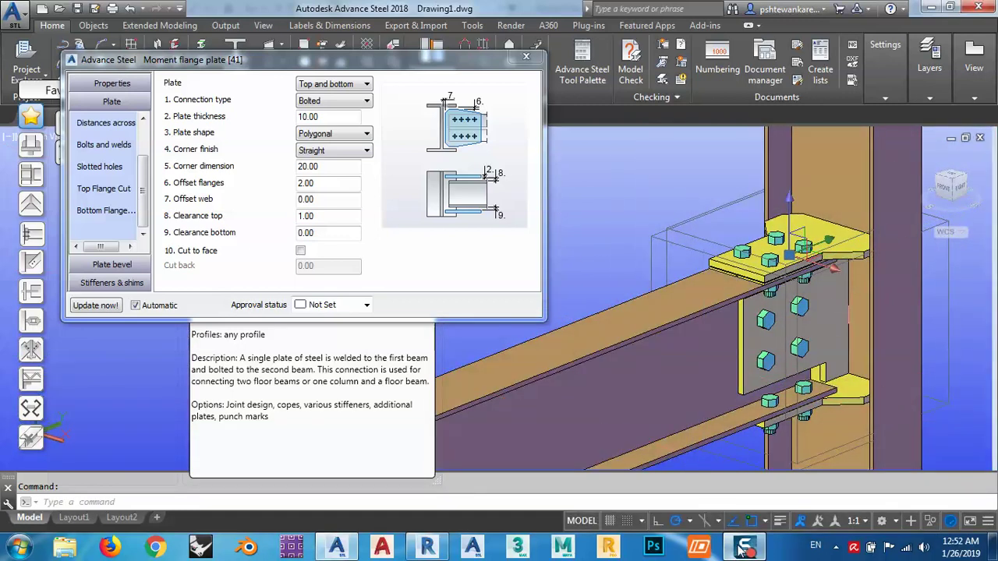
- Close the Moment flange plate dialog
{"action": "left_click", "coordinate": [507, 74]}
{"action": "left_click", "coordinate": [525, 59]}
{"action": "mouse_move", "coordinate": [595, 229]}
{"action": "middle_mouse_down", "text": "shift"}
{"action": "mouse_move", "coordinate": [629, 274]}
{"action": "mouse_move", "coordinate": [199, 79]}
{"action": "middle_mouse_up", "text": "shift"}
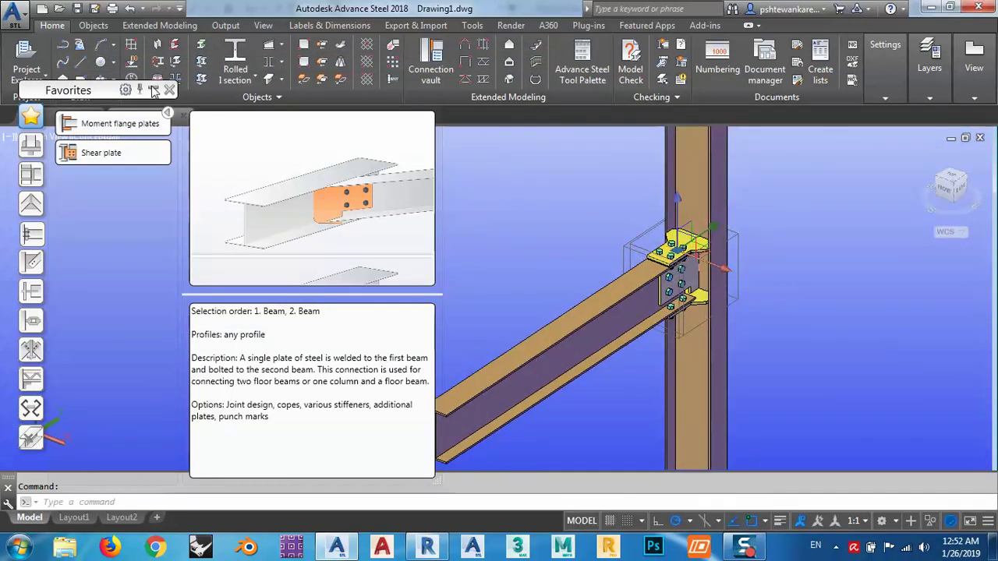
- Orbit and zoom around the finished bolted beam-to-column connection to inspect it
{"action": "middle_click_drag", "start_coordinate": [508, 265], "coordinate": [436, 281], "text": "shift"}
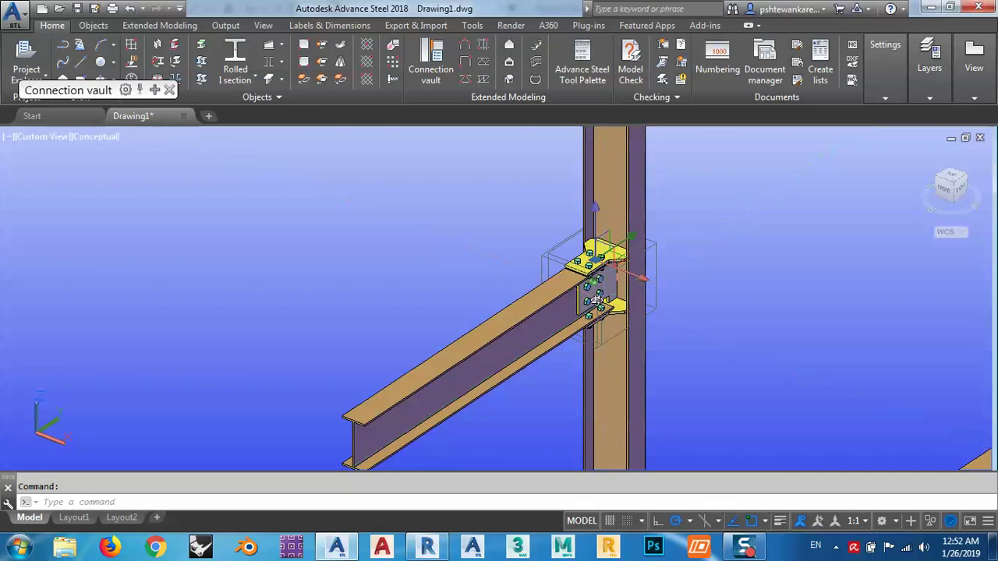
{"action": "scroll", "coordinate": [593, 265], "scroll_direction": "up", "scroll_amount": 3}
{"action": "scroll", "coordinate": [546, 249], "scroll_direction": "up", "scroll_amount": 4}
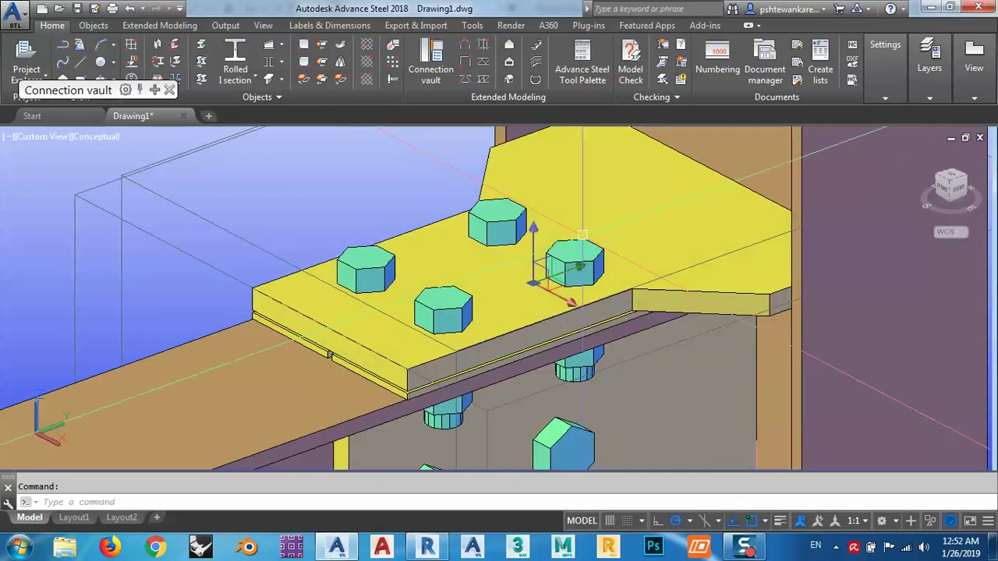
{"action": "scroll", "coordinate": [381, 188], "scroll_direction": "down", "scroll_amount": 5}
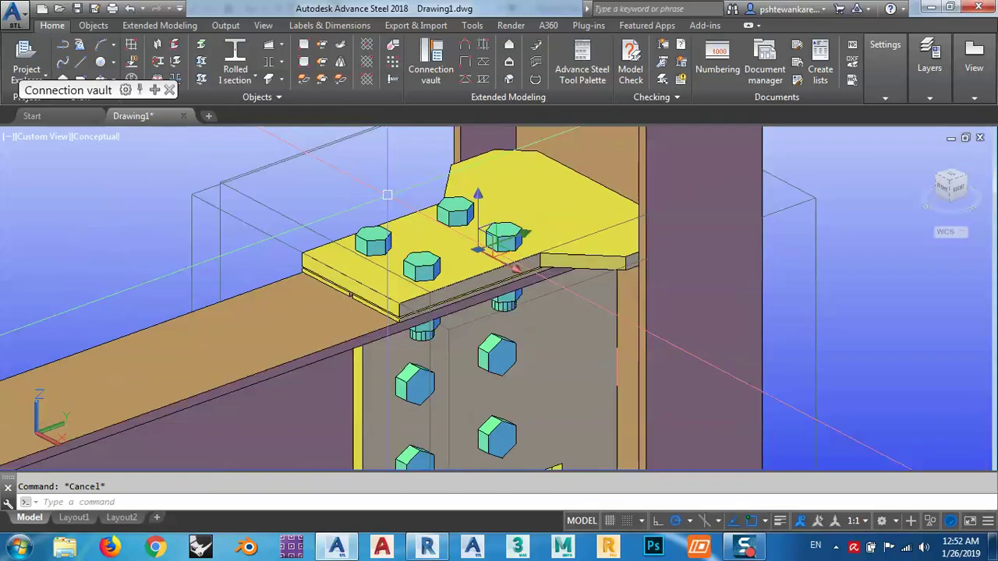
{"action": "mouse_move", "coordinate": [468, 234]}
{"action": "middle_mouse_down", "text": "shift"}
{"action": "mouse_move", "coordinate": [583, 267]}
{"action": "mouse_move", "coordinate": [508, 272]}
{"action": "mouse_move", "coordinate": [371, 346]}
{"action": "mouse_move", "coordinate": [464, 322]}
{"action": "middle_mouse_up", "text": "shift"}
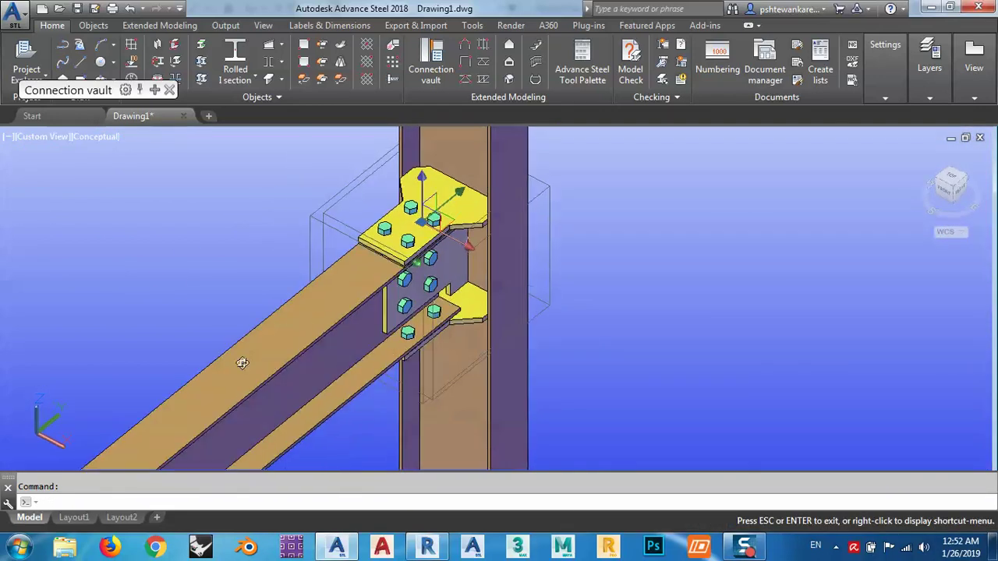
{"action": "middle_click_drag", "start_coordinate": [442, 312], "coordinate": [431, 294], "text": "shift"}
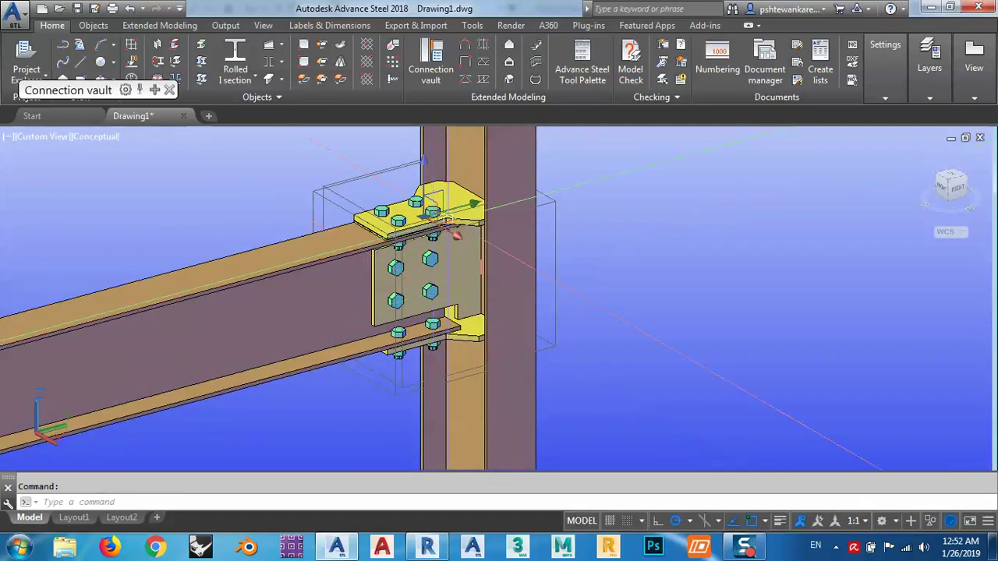
{"action": "middle_click_drag", "start_coordinate": [457, 234], "coordinate": [415, 302], "text": "shift"}
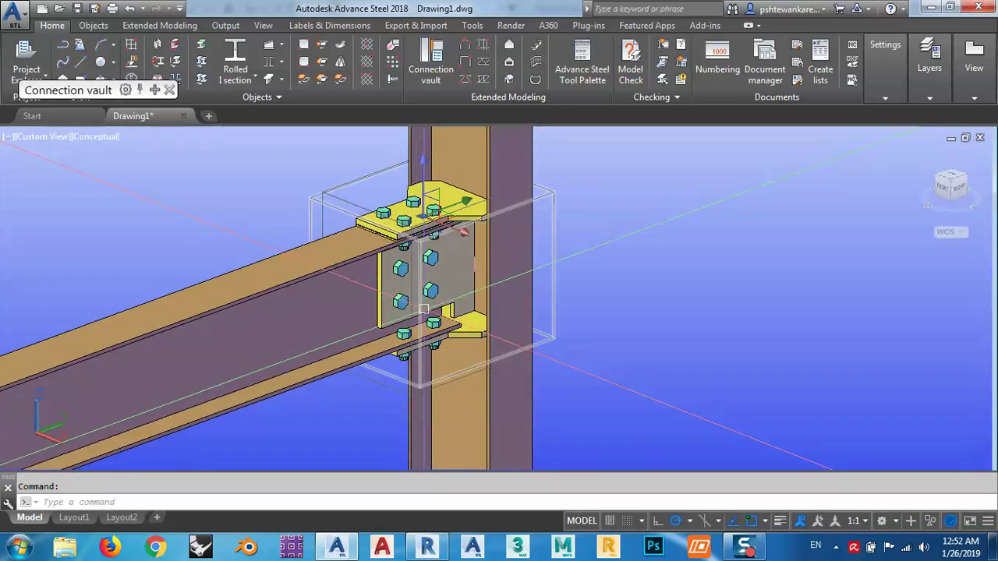